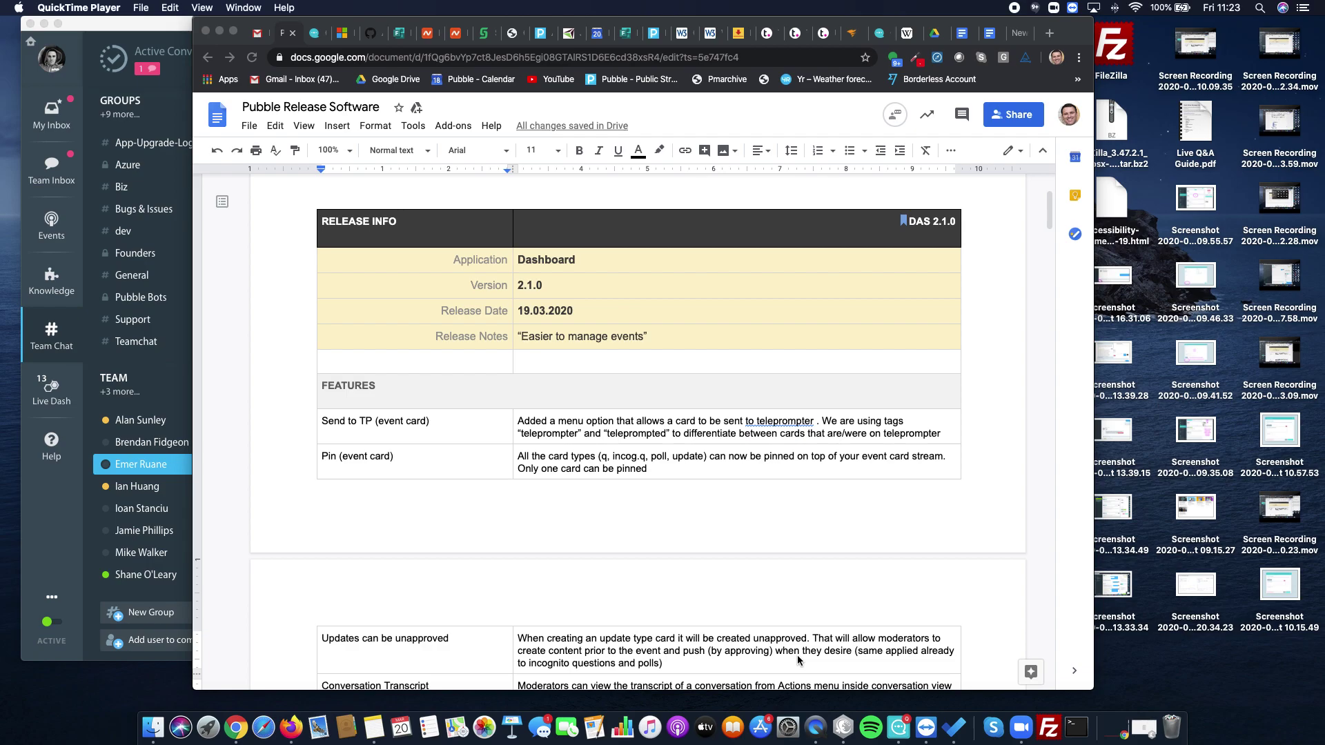
Switch to Notes to show the list of demo topics
key(super+Tab)
key(super+Tab)
key(super+Tab)
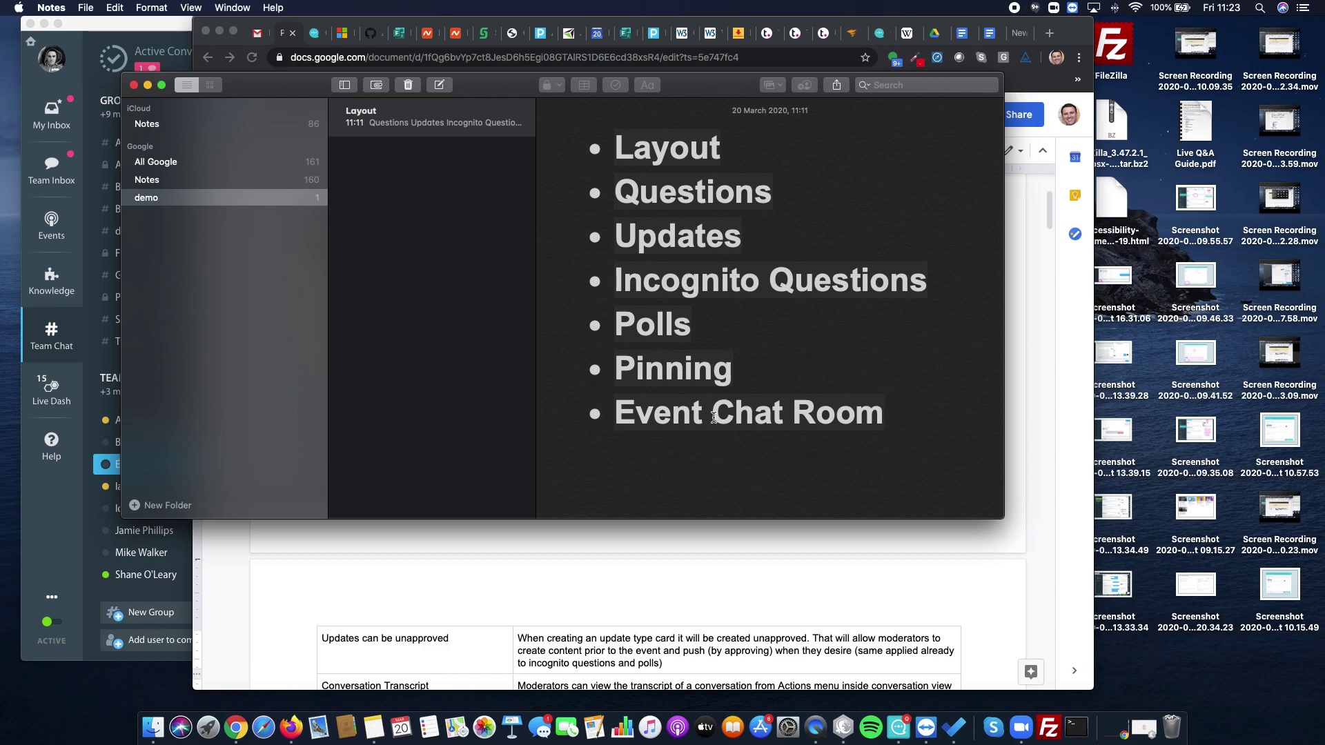
Switch to Chatify and open the Live Q&A event from the events list
key(super+Tab)
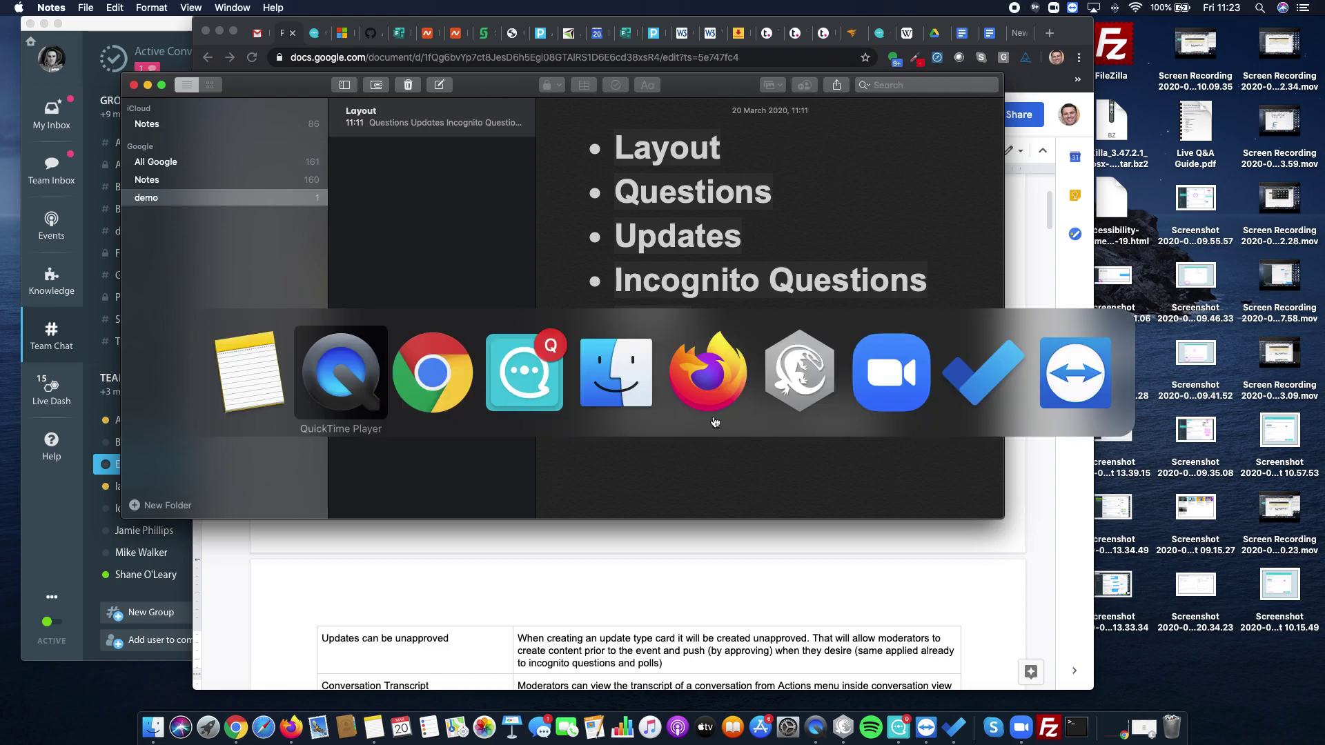
key(super+Tab)
key(super+Tab)
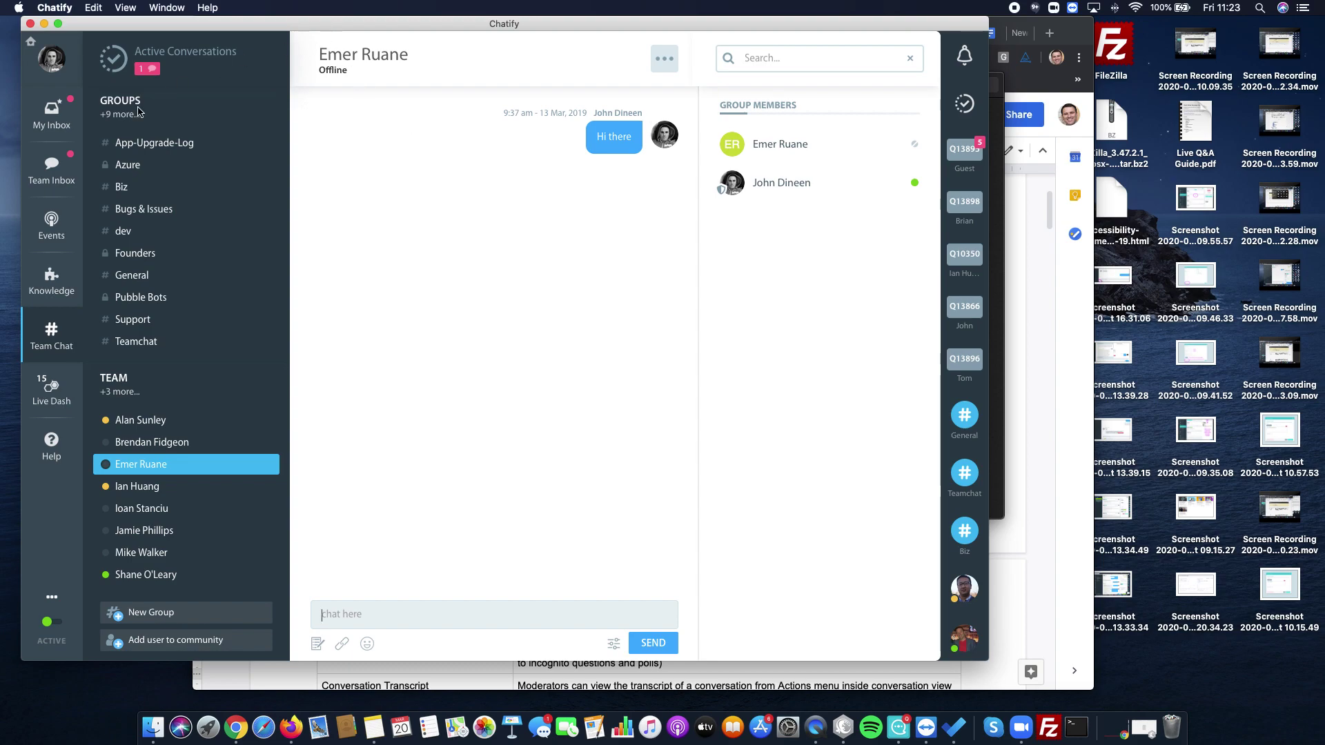
click(49, 219)
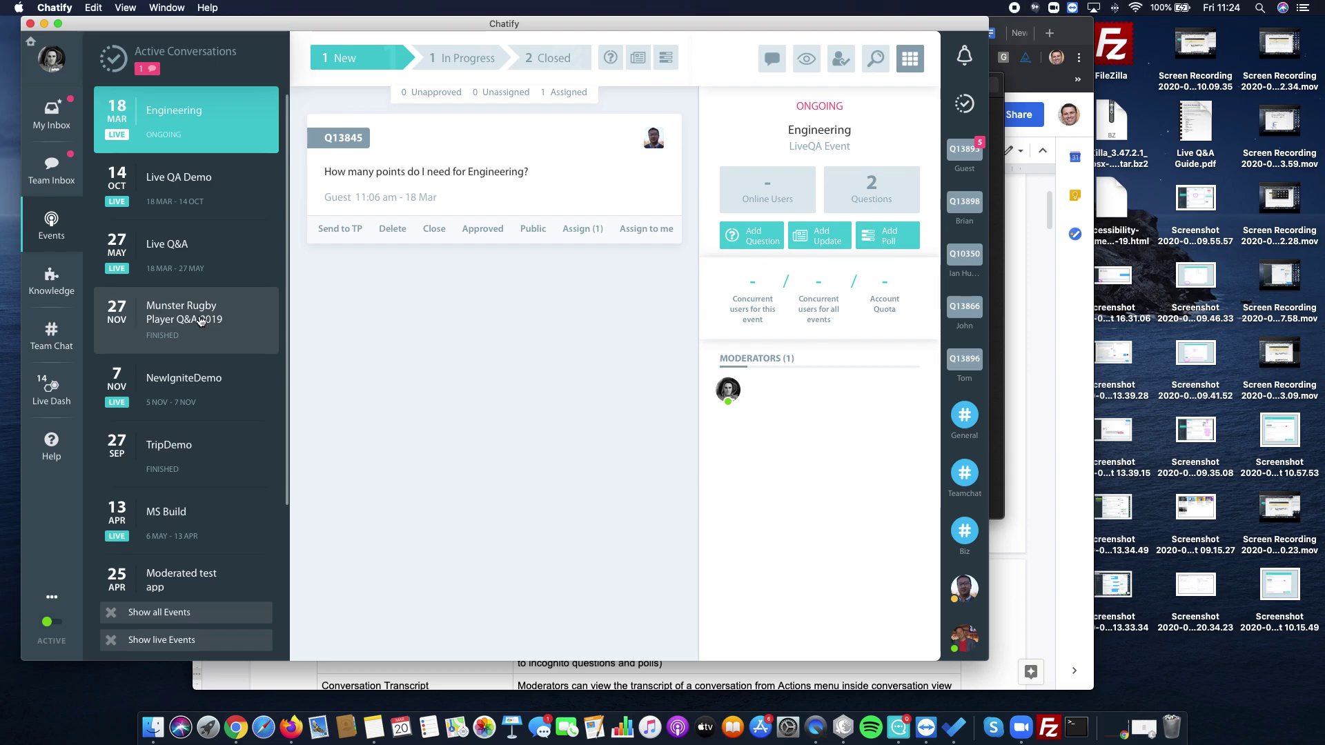
click(171, 260)
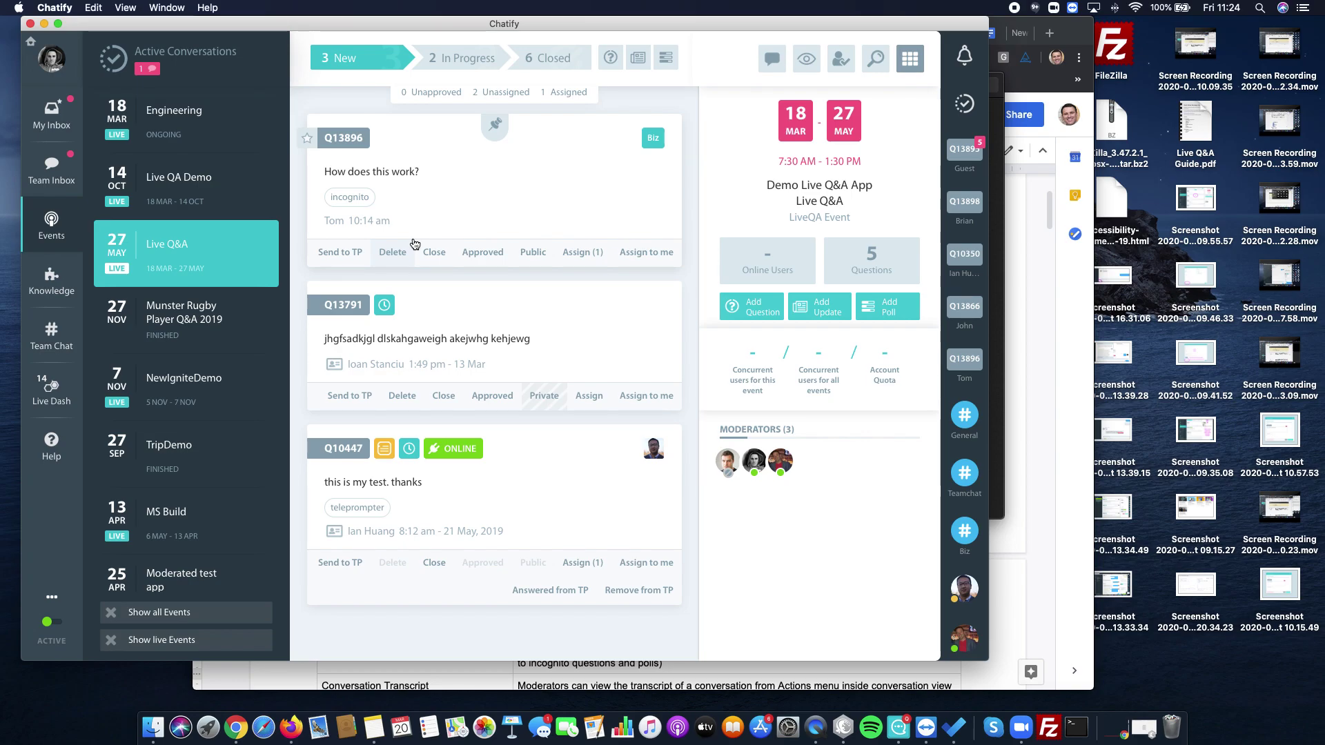
Reply "this is where you reply" to the question "How does this work?" and return to the event's question list
click(484, 185)
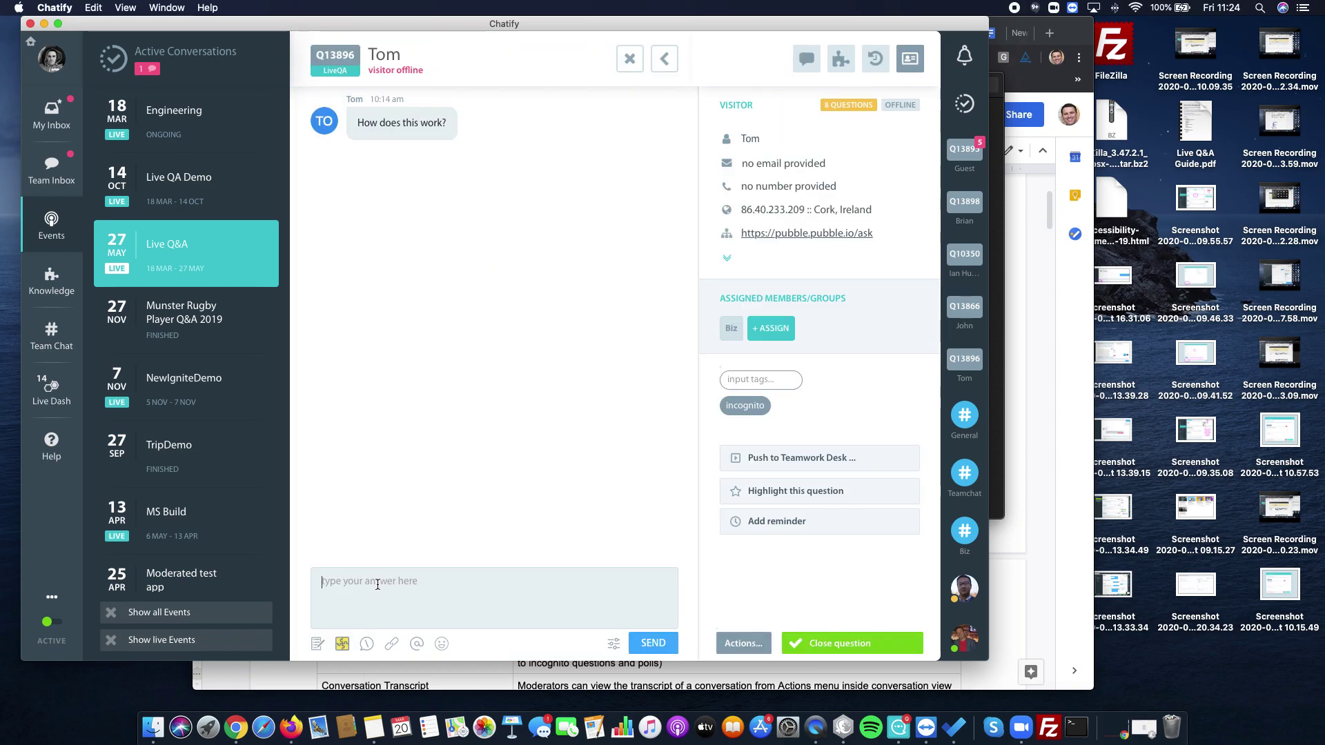
text(this is where you replt)
key(BackSpace)
text(y)
click(661, 647)
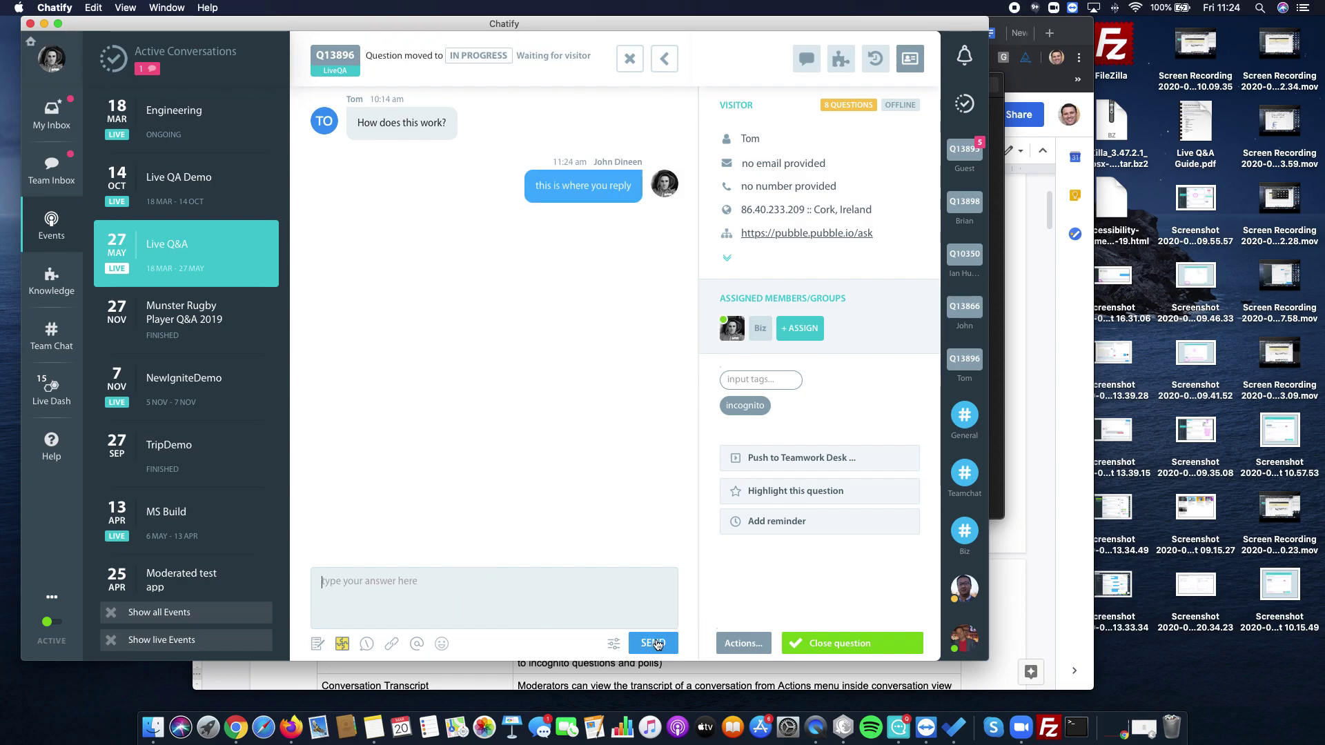
click(664, 58)
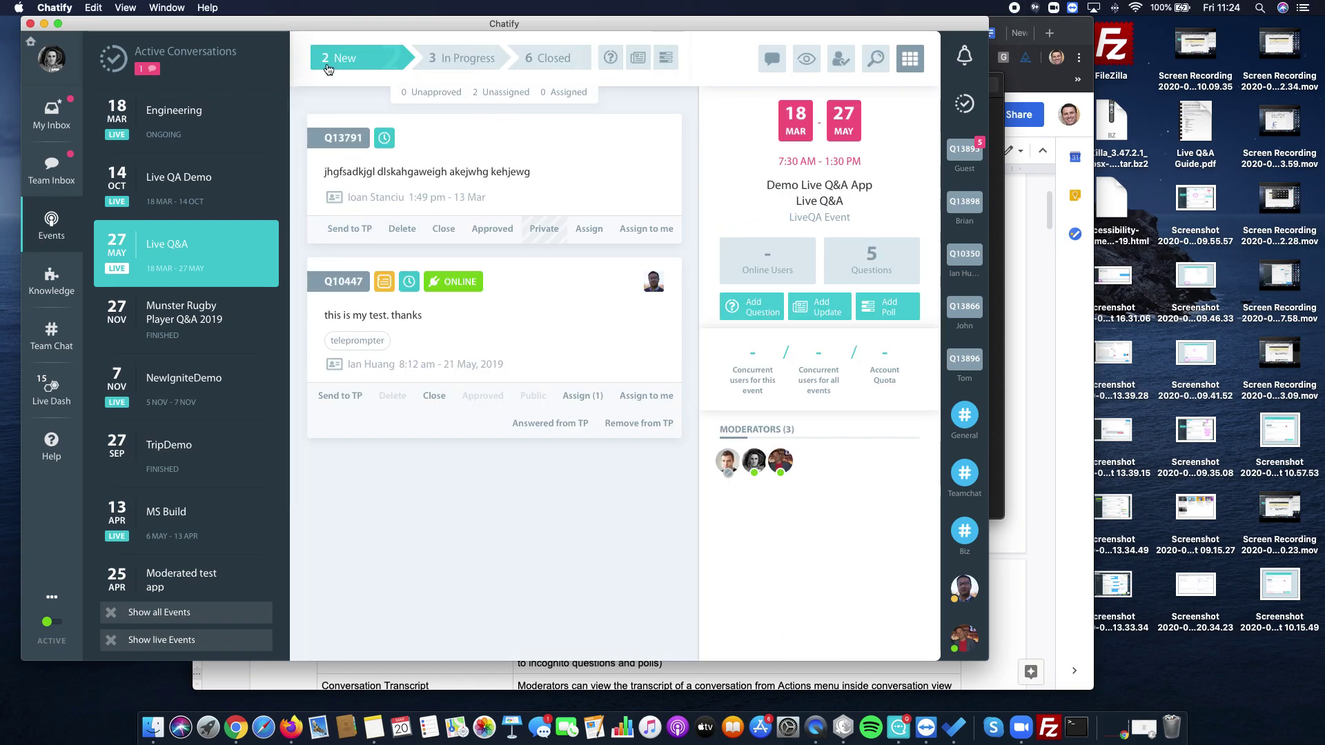
Close the in-progress question "How does this work?"
click(445, 61)
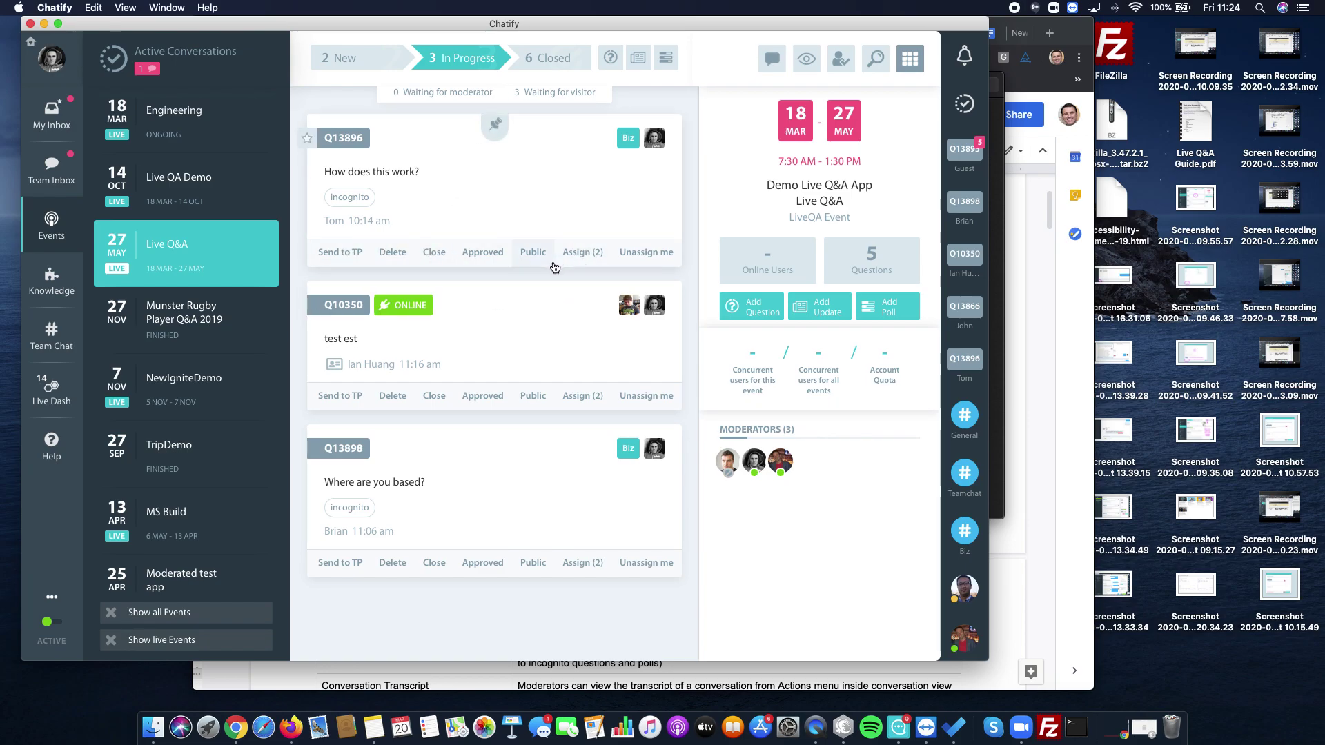
click(435, 253)
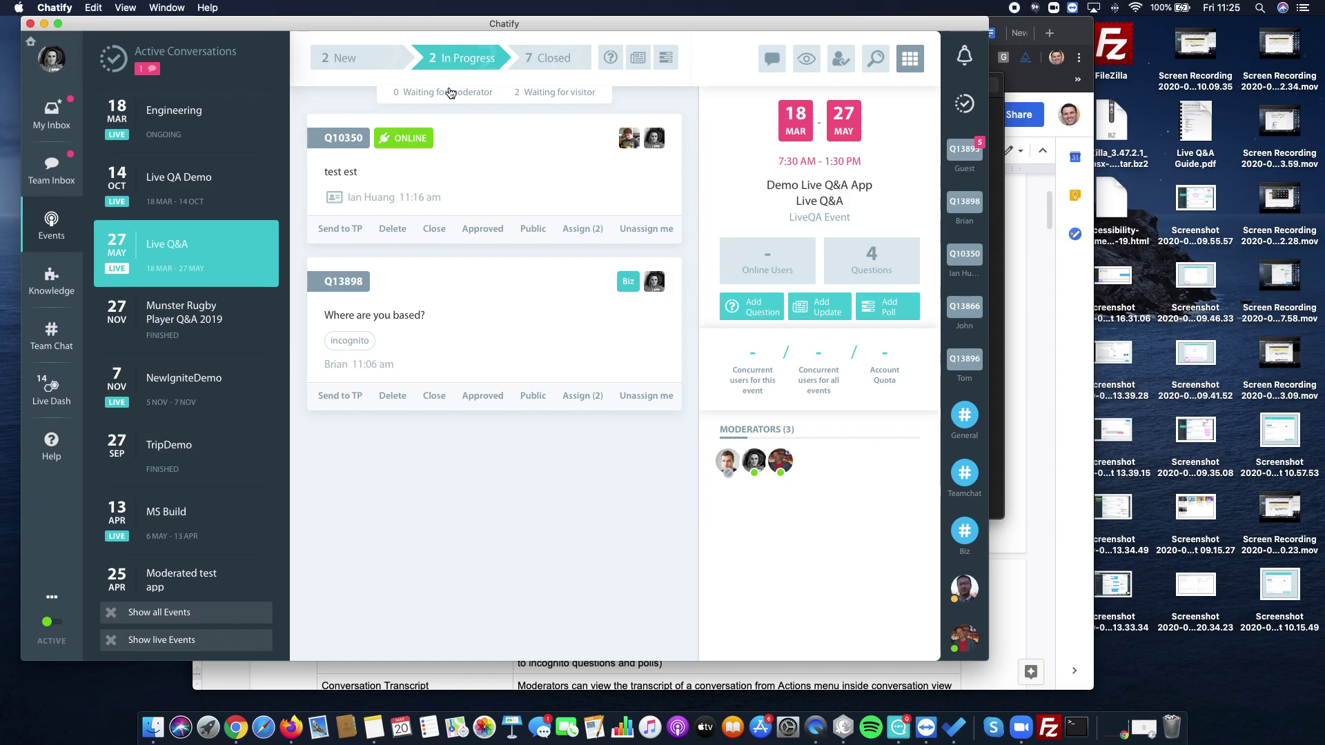
Assign the unassigned question among the event's new questions to a team member found by searching for their first name
mouse_move(455, 170)
click(336, 62)
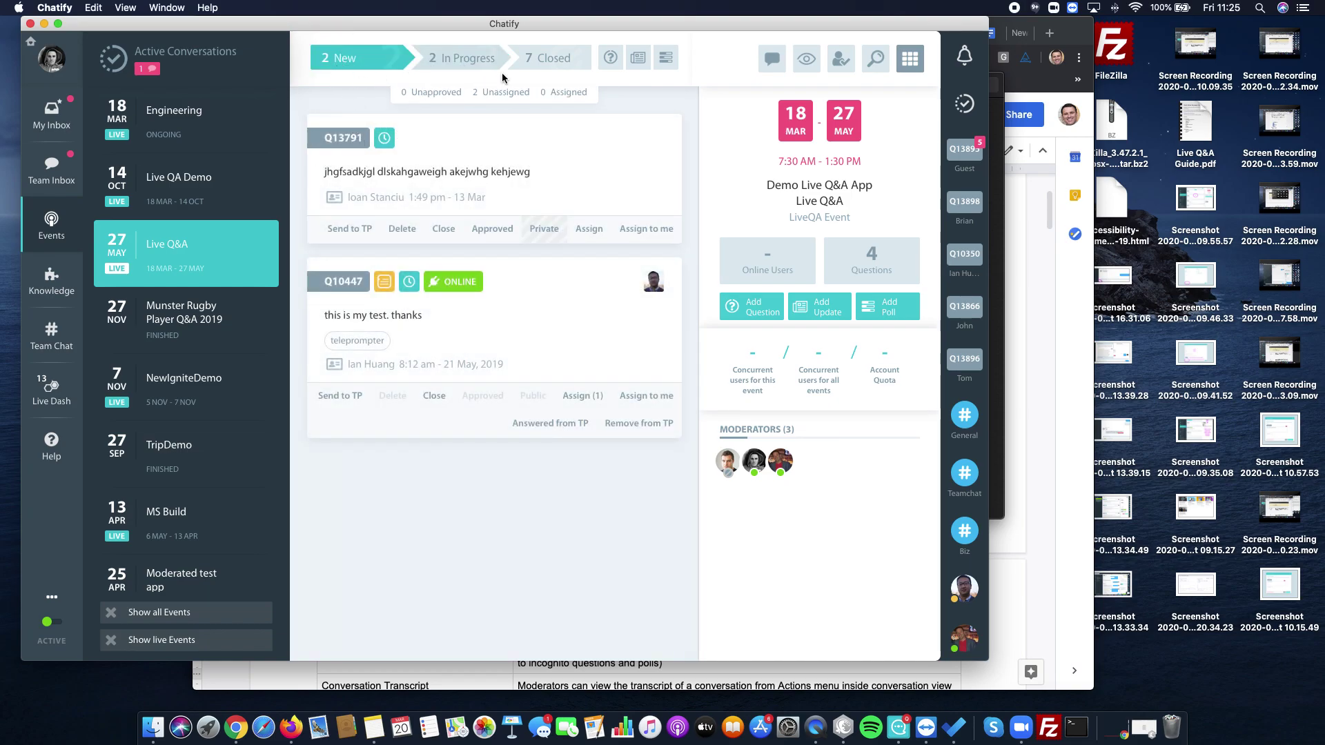
mouse_move(526, 167)
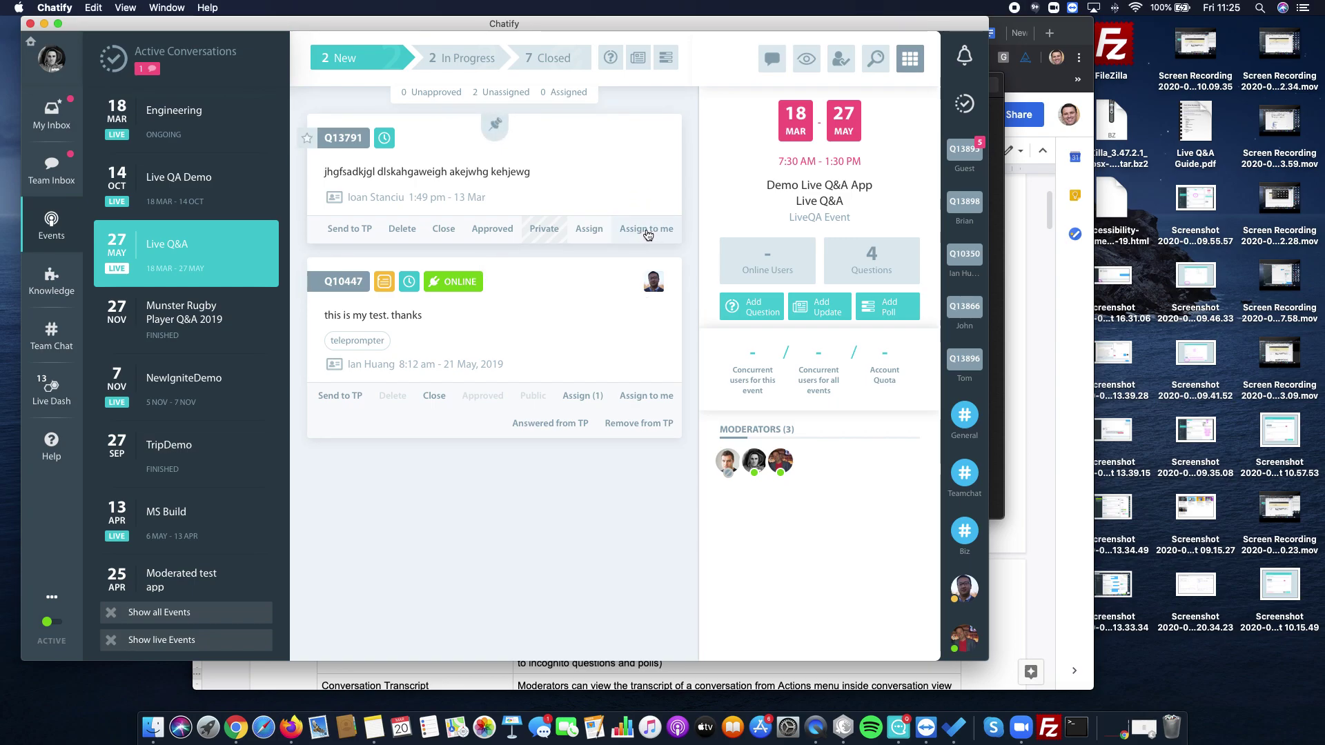
click(597, 234)
click(198, 168)
text(shan)
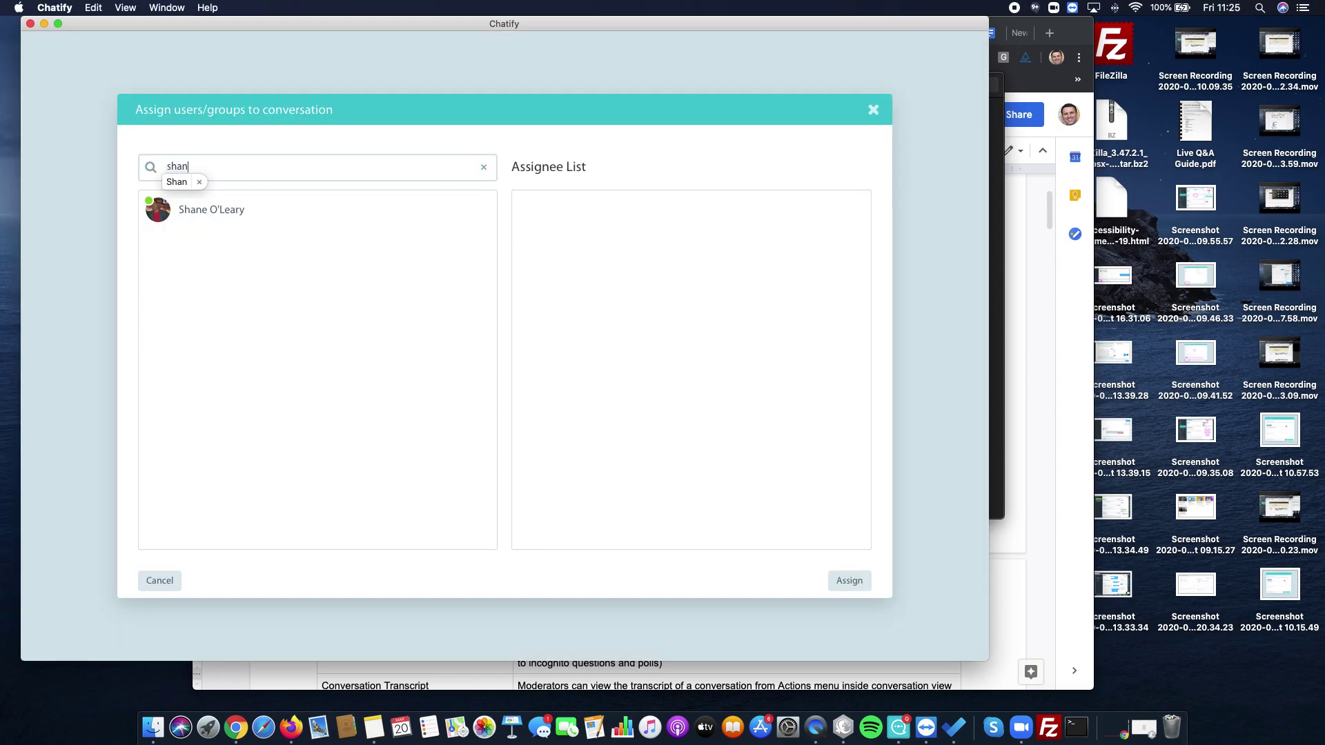
click(208, 222)
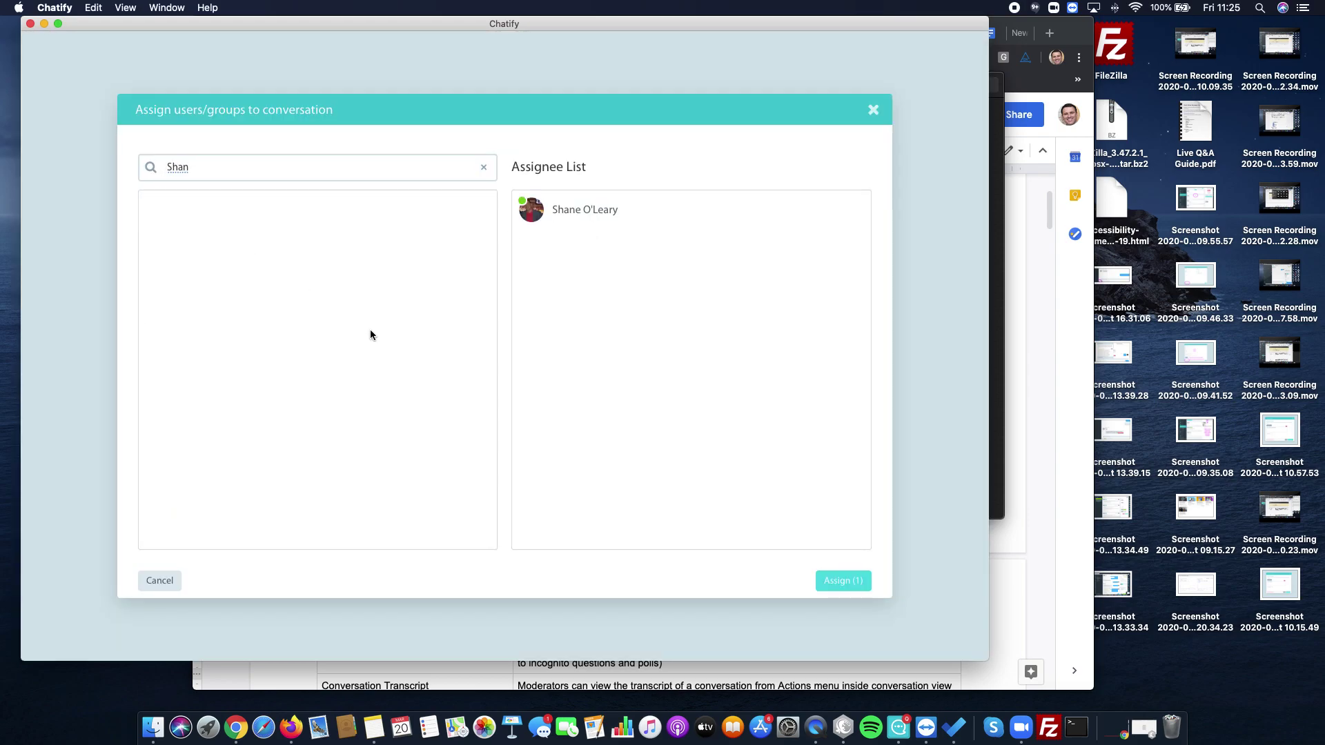
click(827, 582)
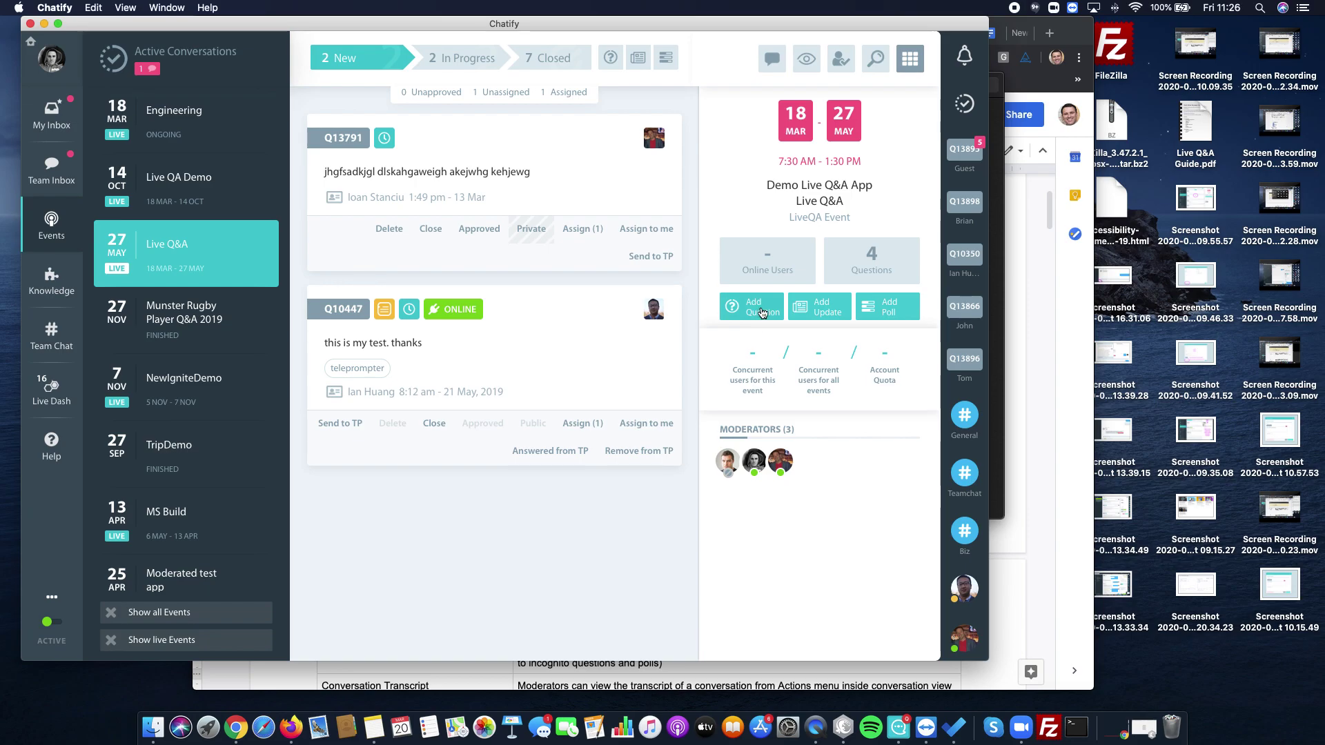
Start a new question on behalf of a customer, entering the customer's name and the question "How much does this cost?"
click(762, 312)
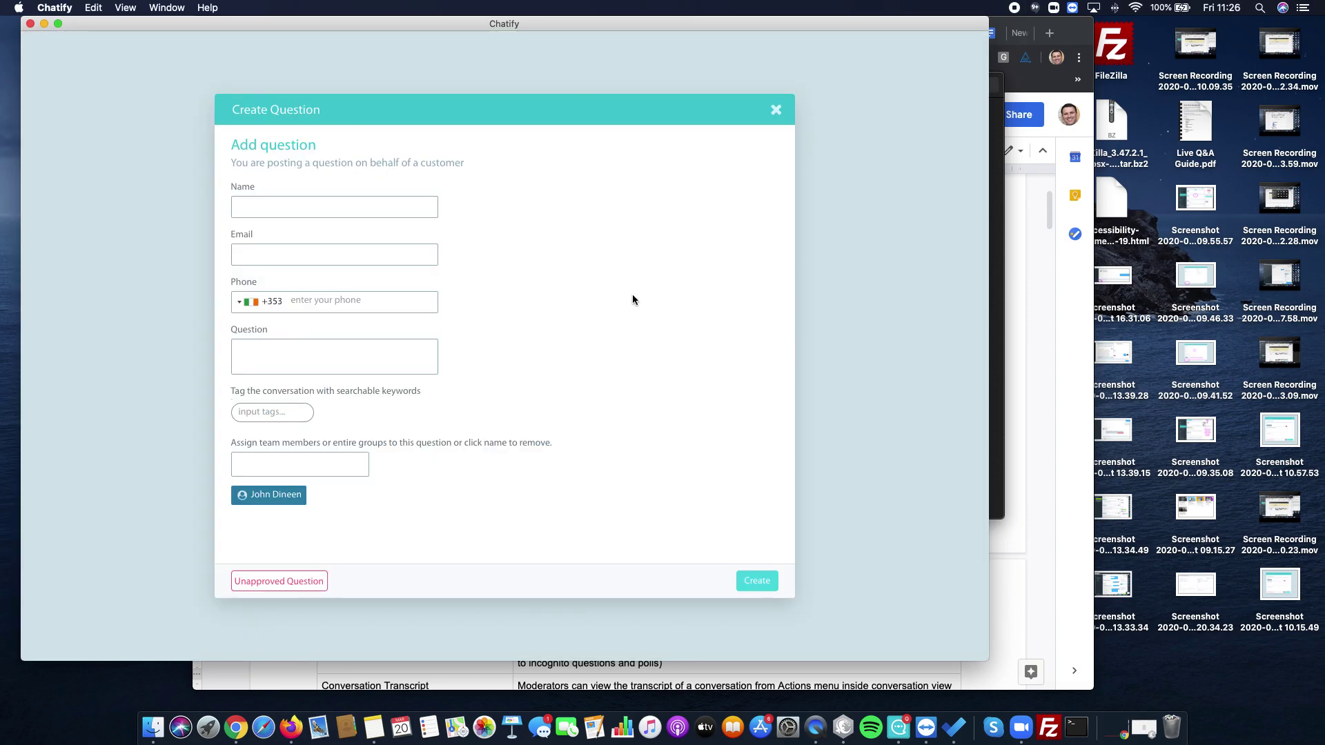
click(258, 206)
text(Stev)
text(Ho)
text(w much does th)
text(is cost?)
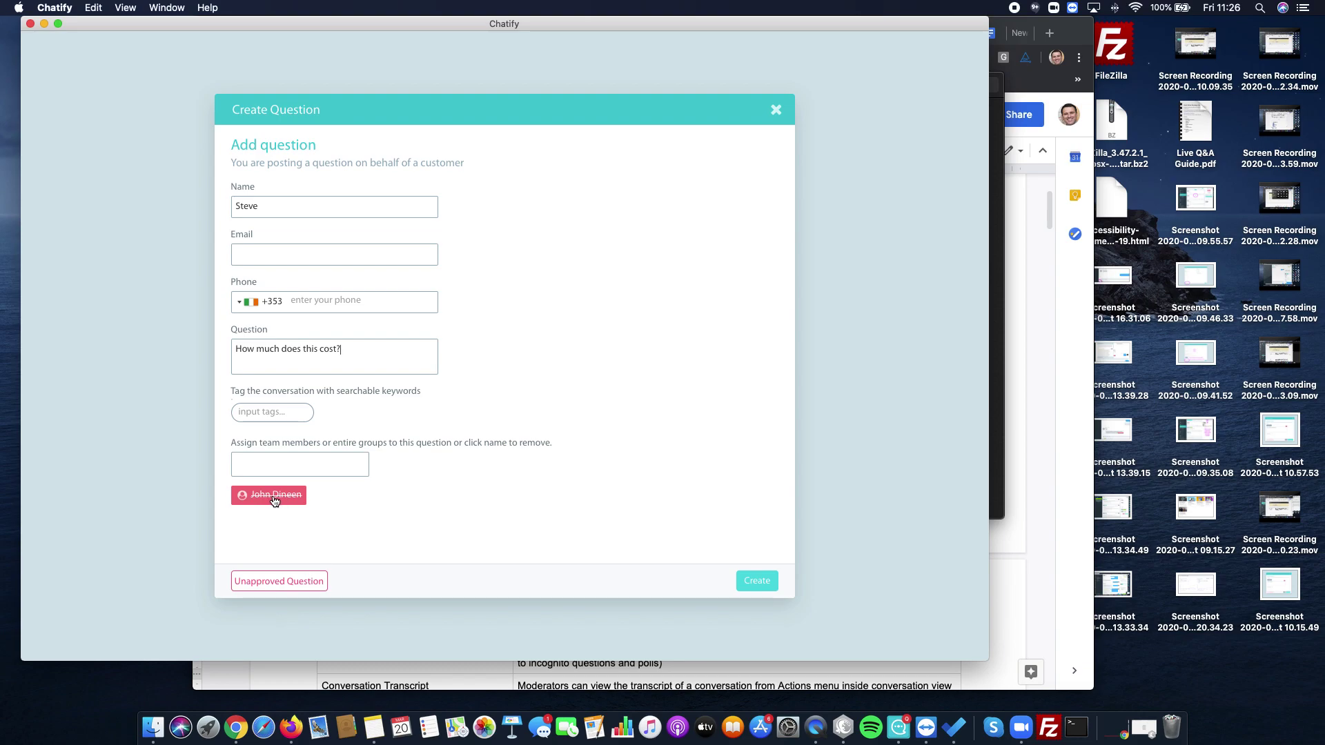
Remove the preassigned team member, create the question as unapproved, and close the submission dialog
click(270, 495)
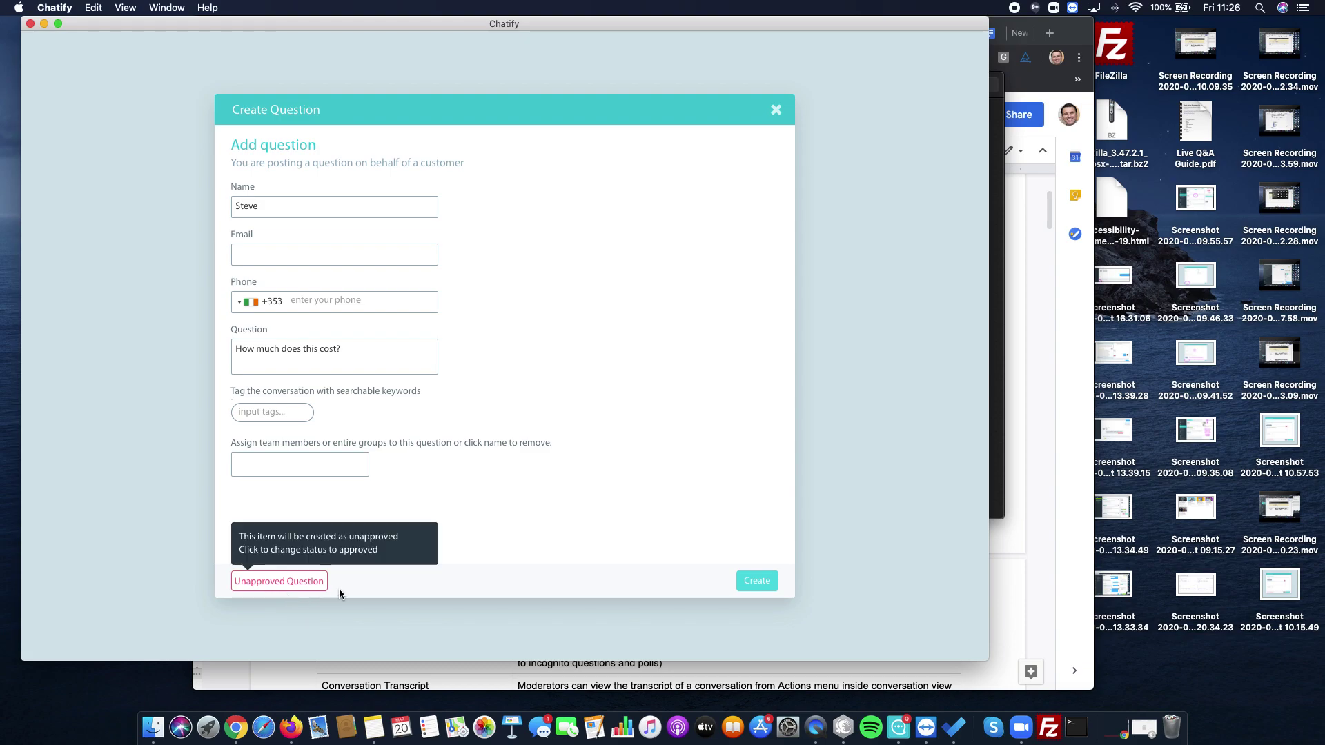
click(763, 585)
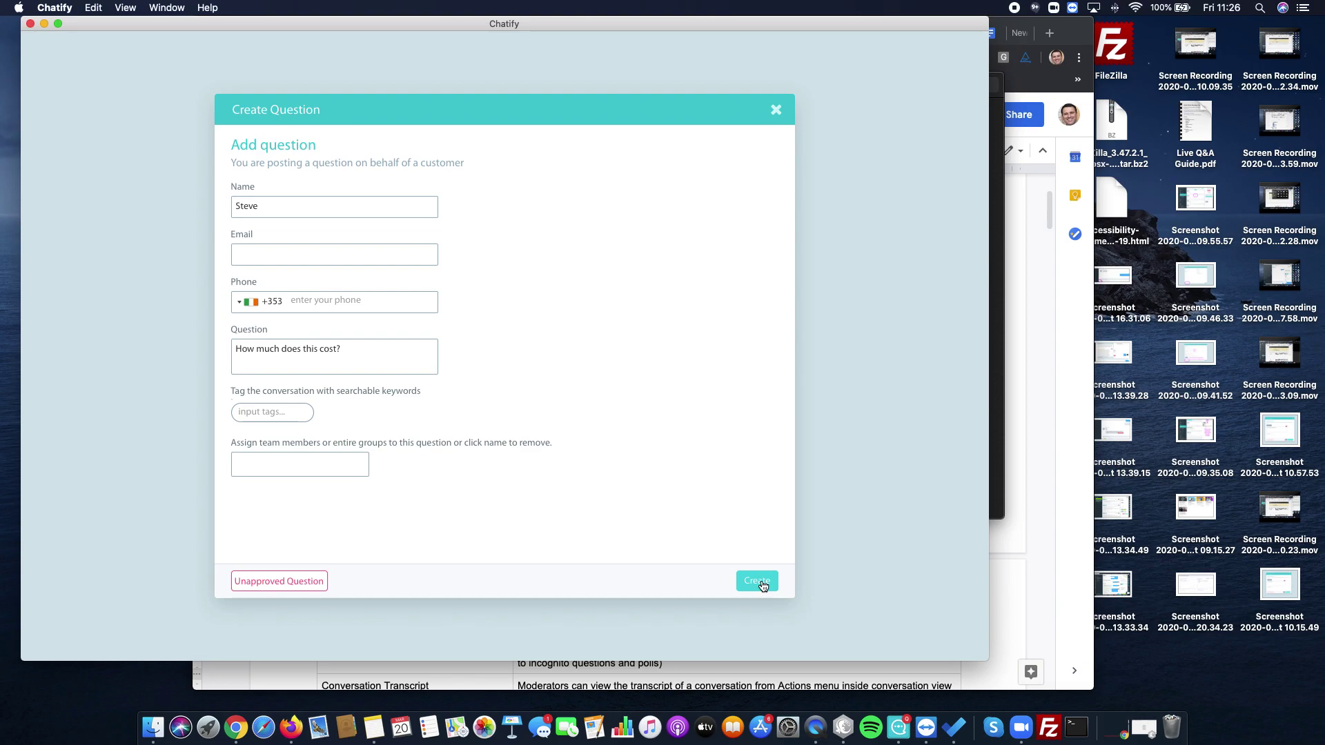
click(762, 586)
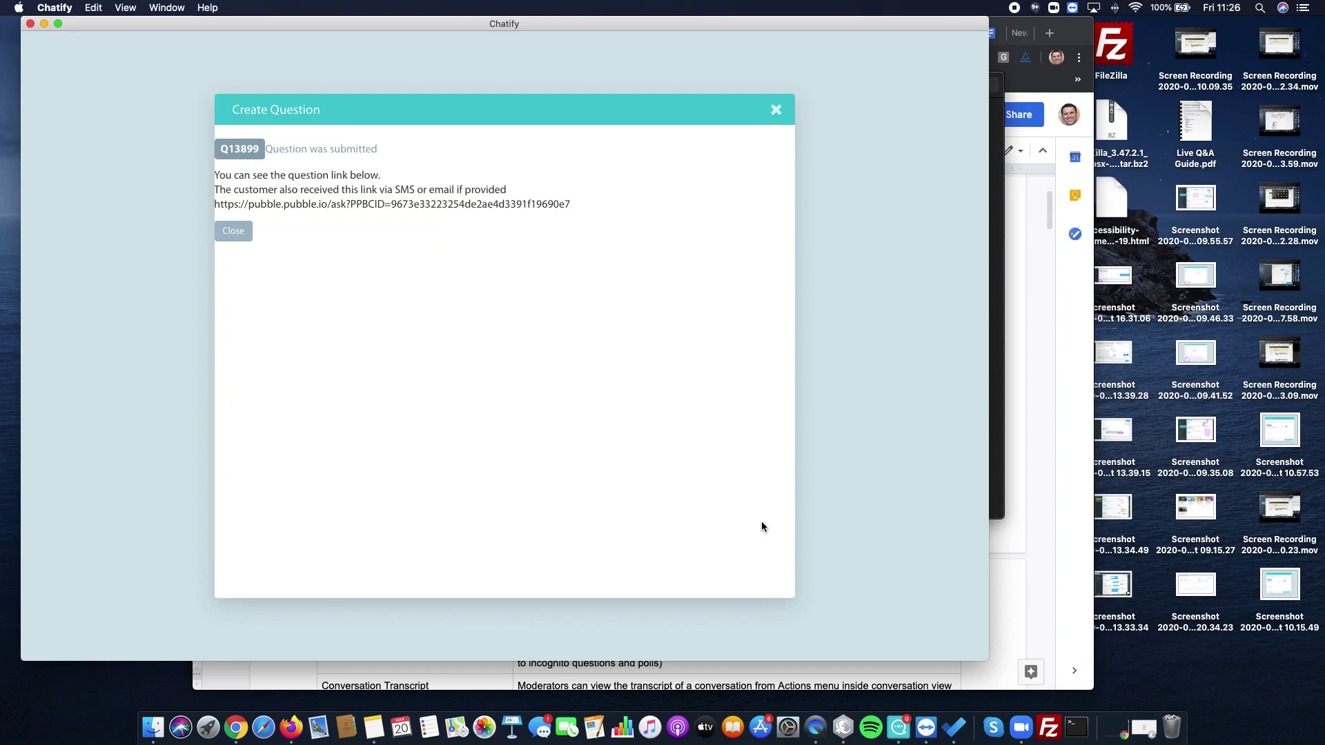
click(777, 110)
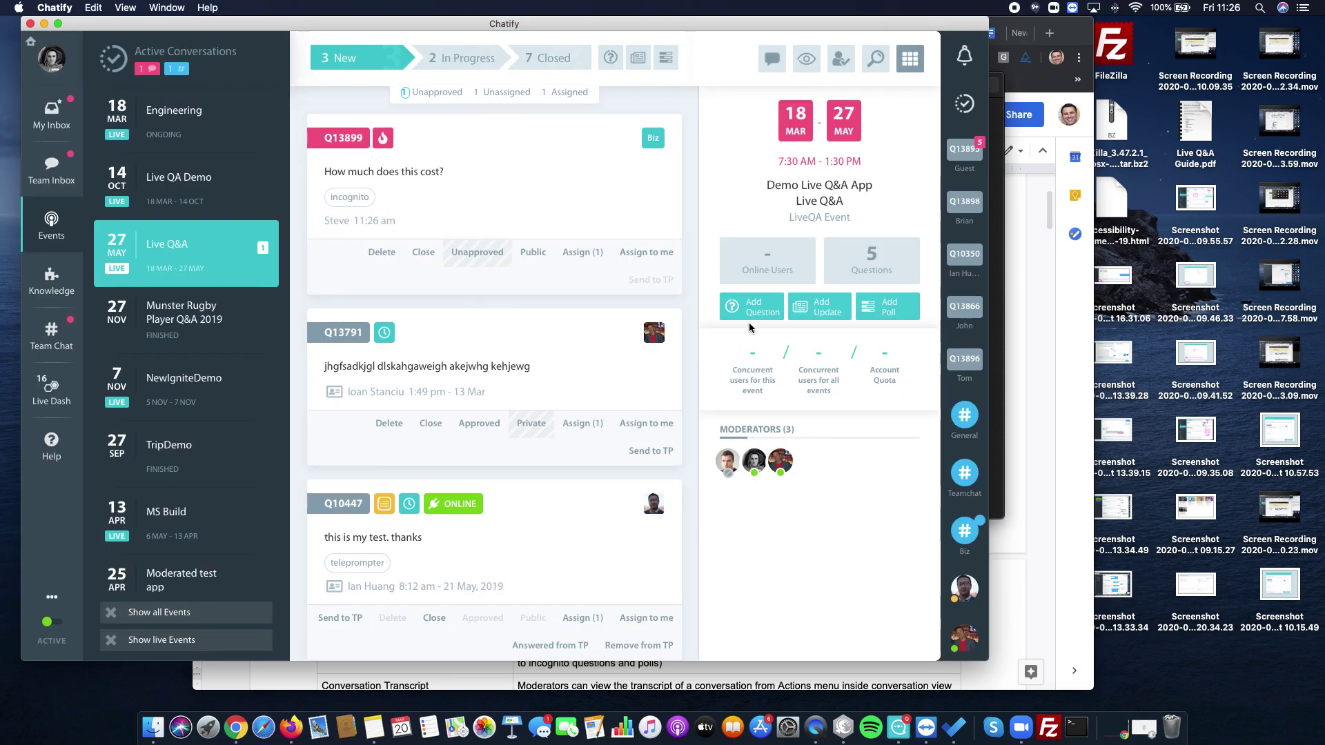
List the event's questions and open the quick preview as a narrow window beside the dashboard
click(615, 61)
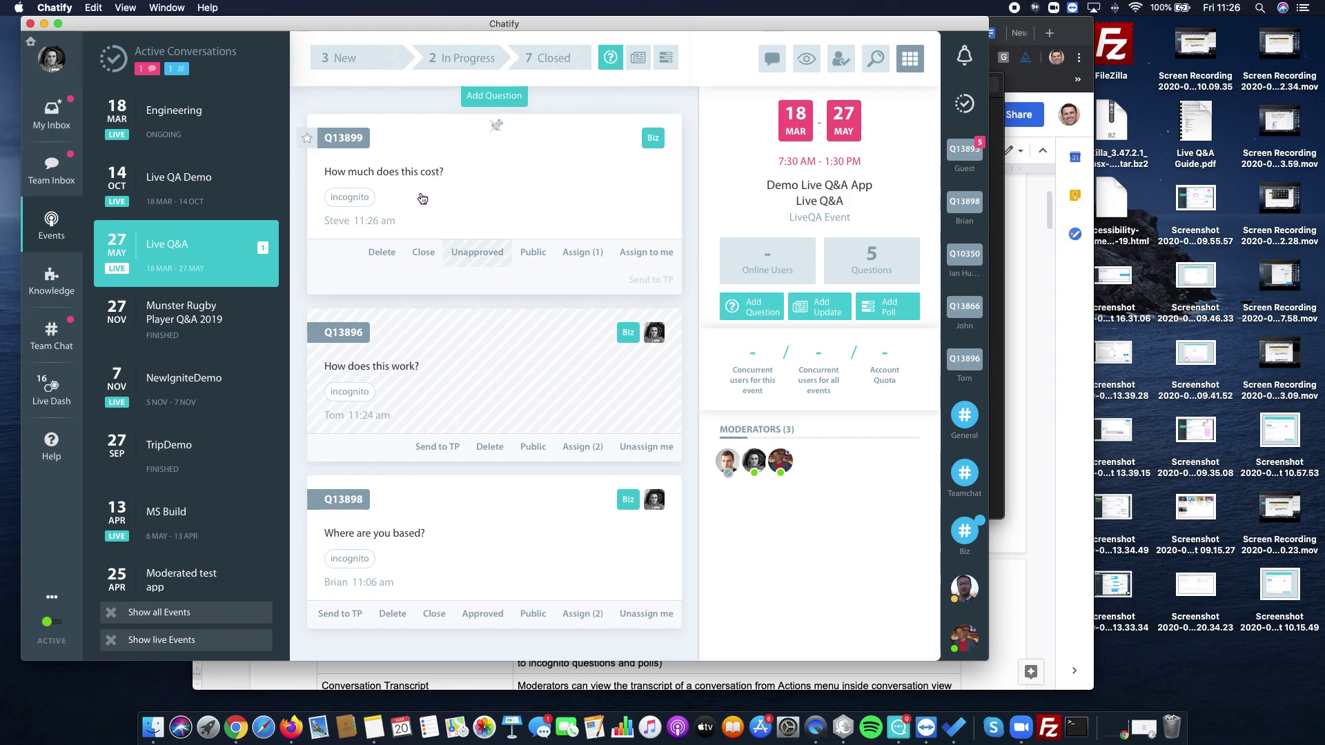
click(808, 62)
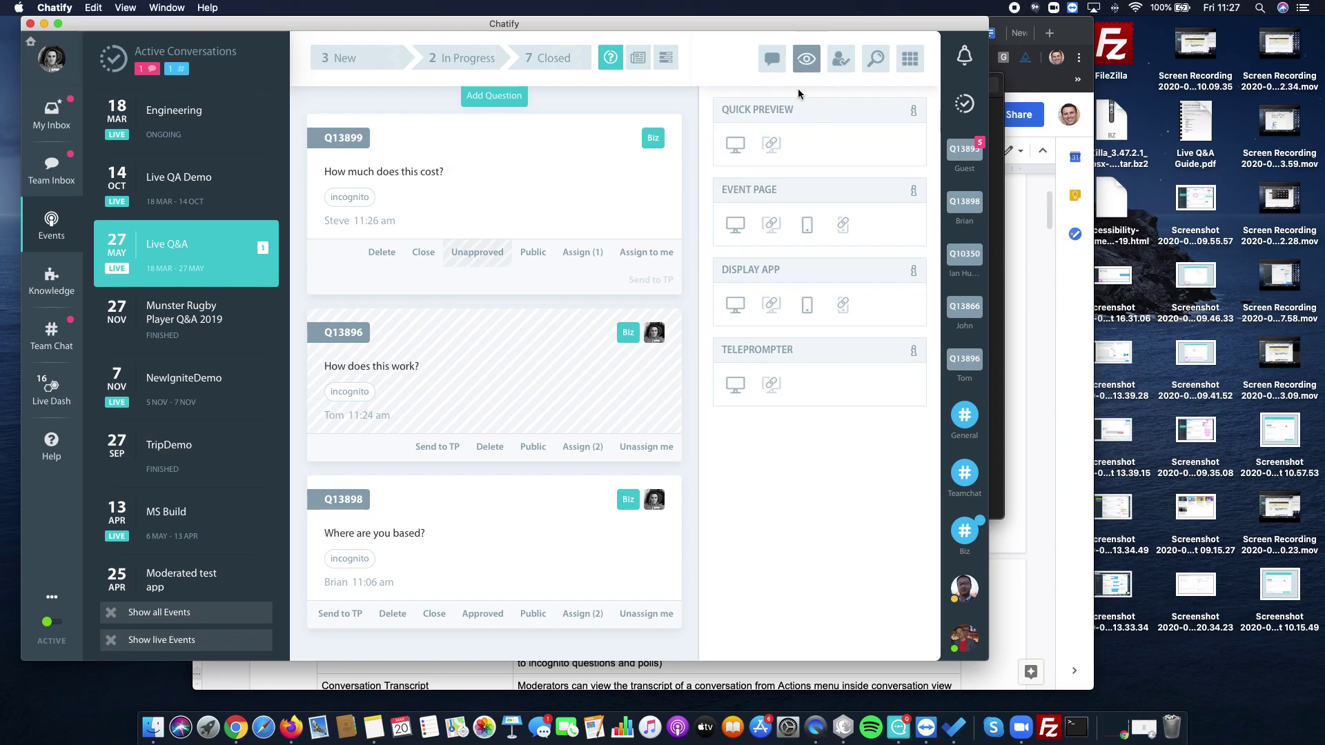
click(737, 143)
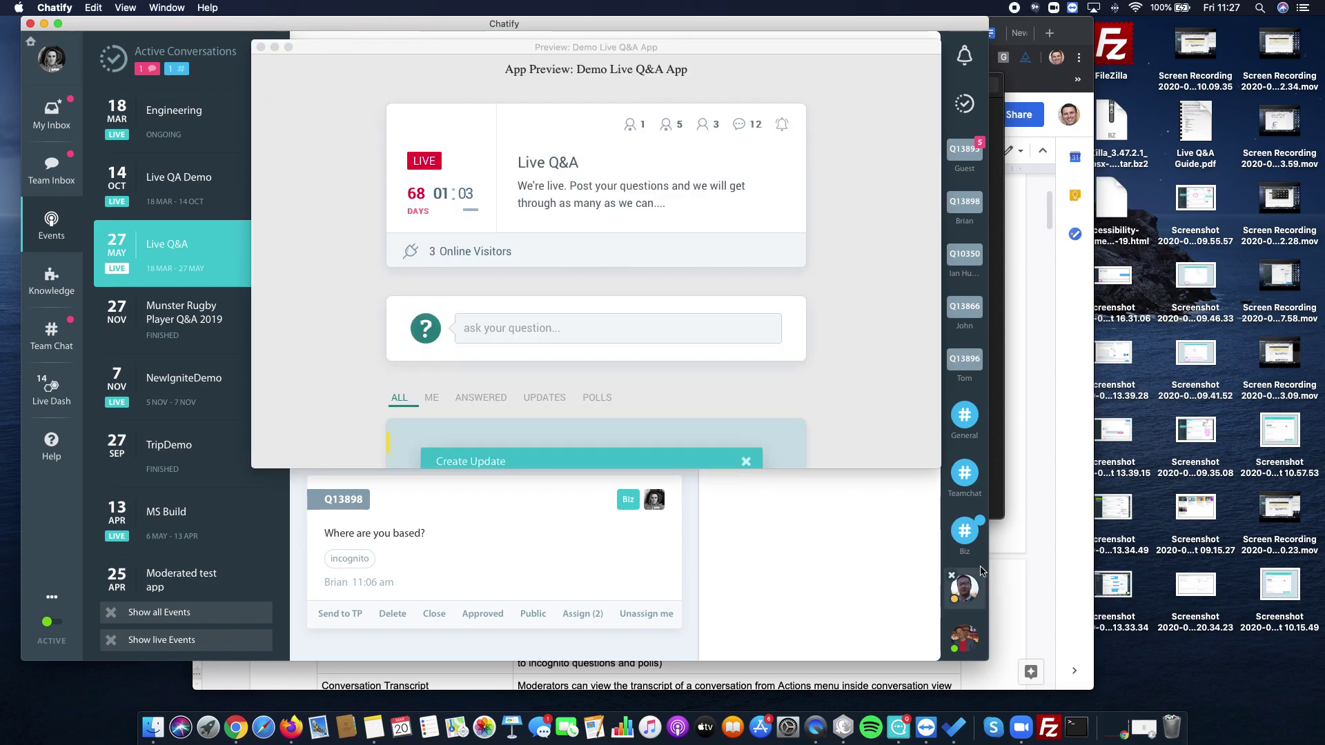
drag(942, 468, 582, 576)
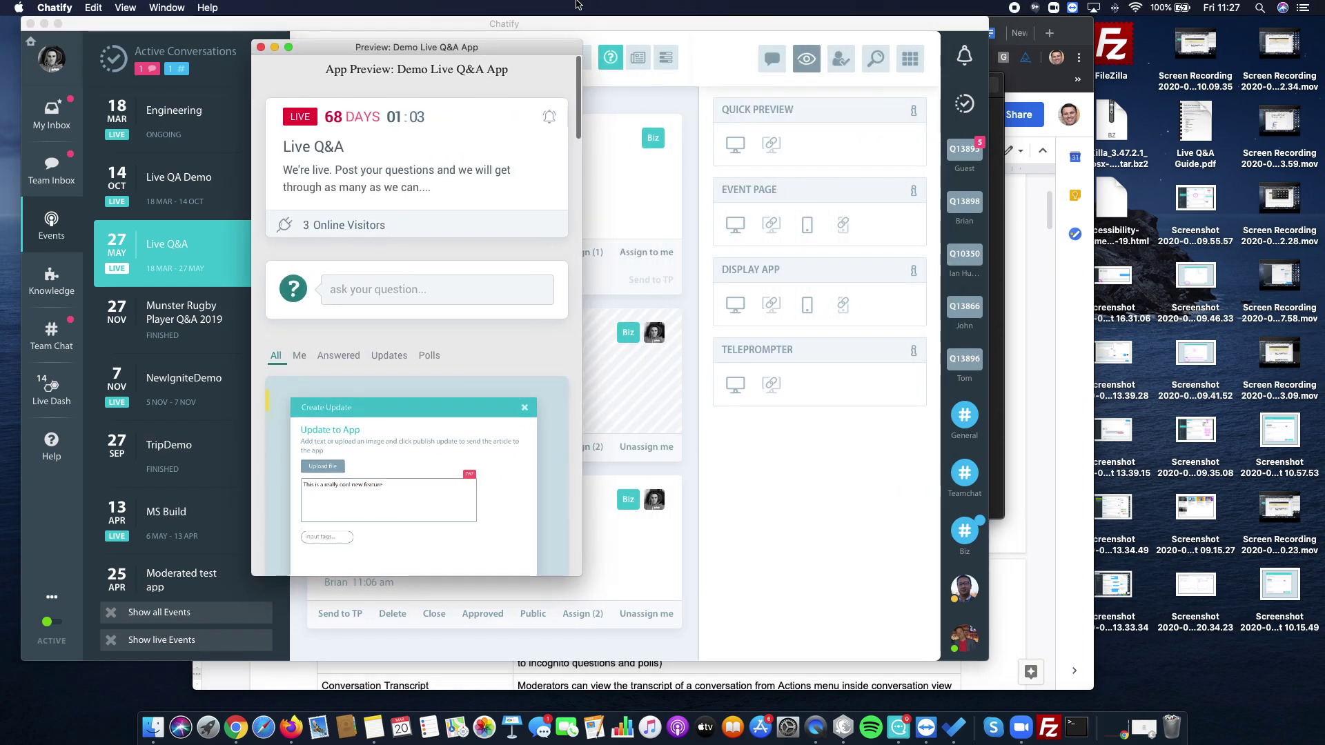
drag(519, 40, 1225, 19)
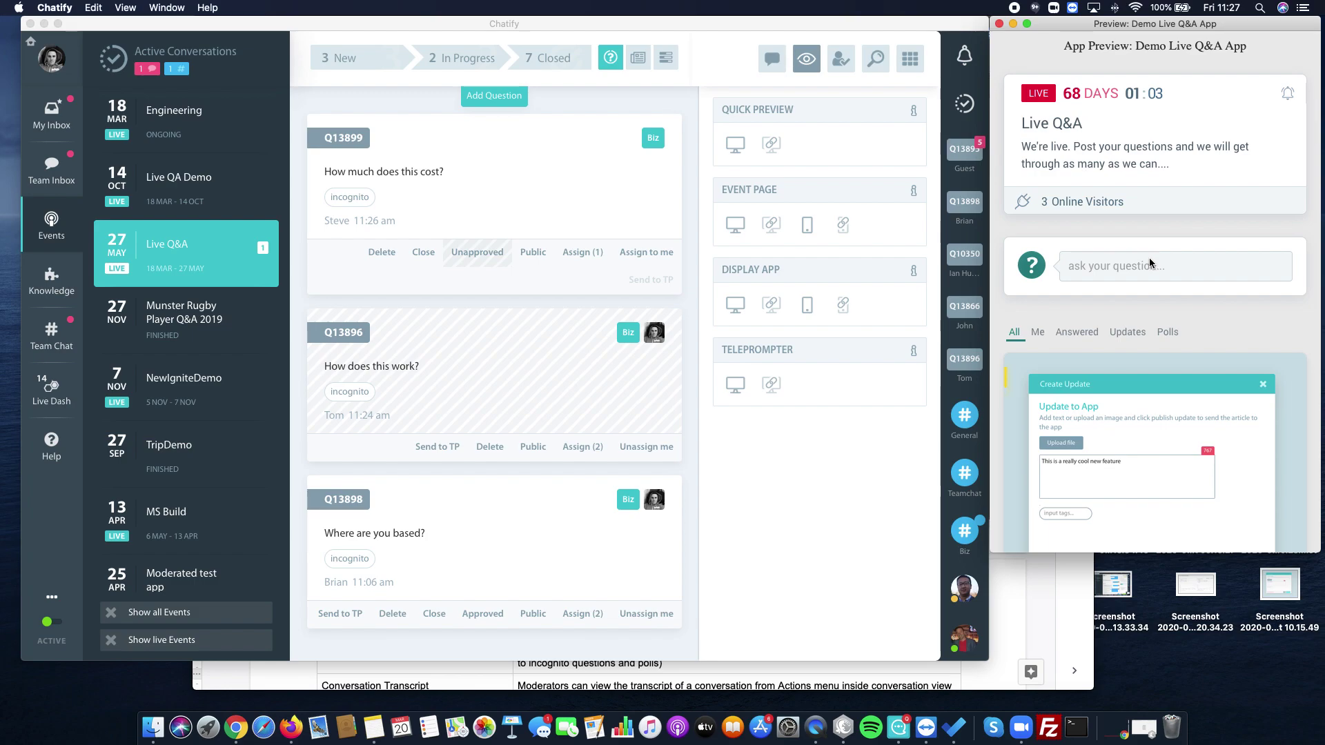
Approve the question "How much does this cost?" and load the new post in the preview to view it in the stream
click(478, 253)
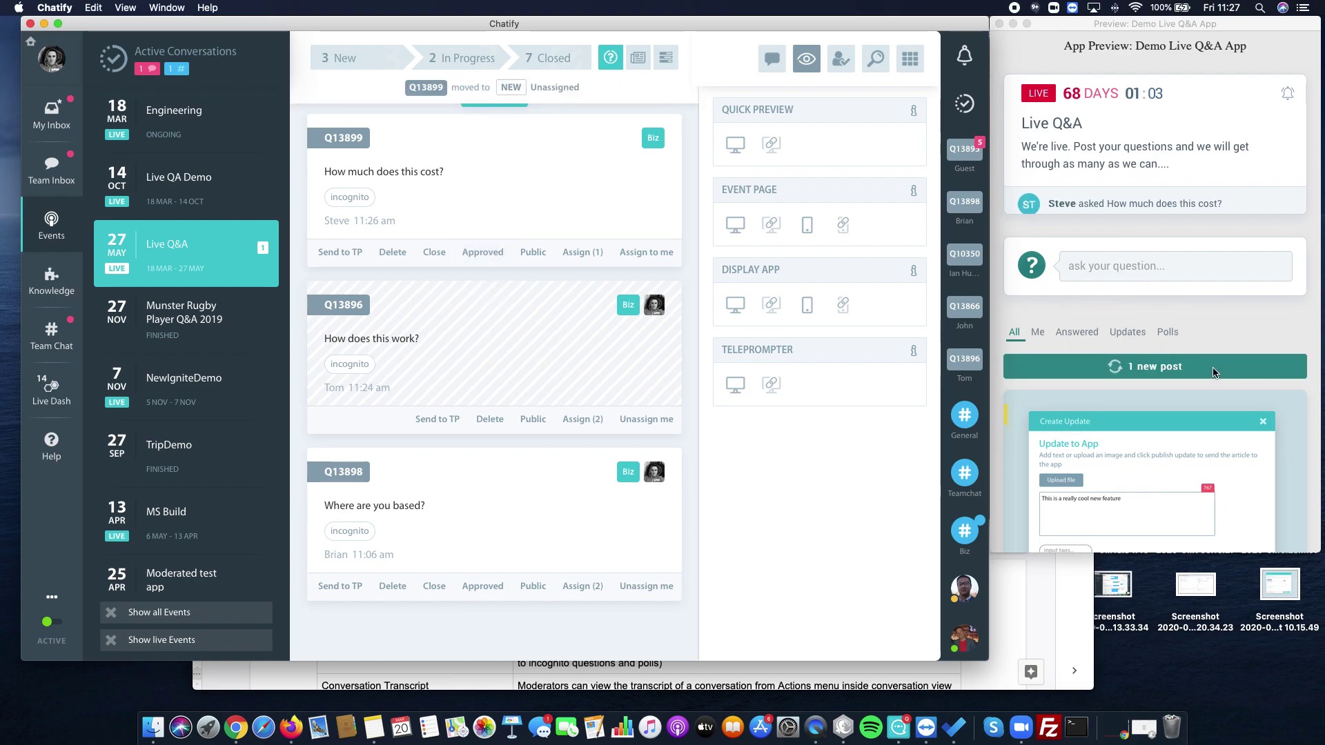
click(1206, 373)
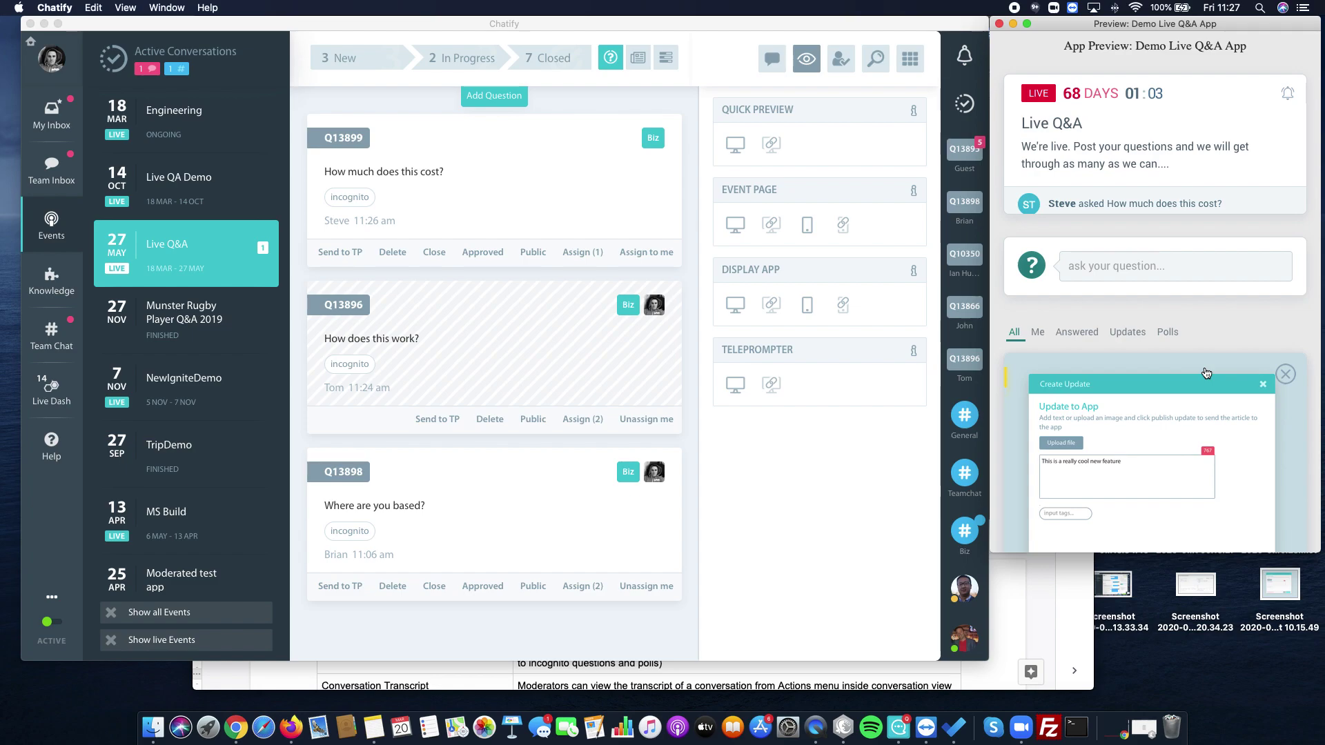
scroll(1157, 389, down, 3)
scroll(1156, 389, down, 2)
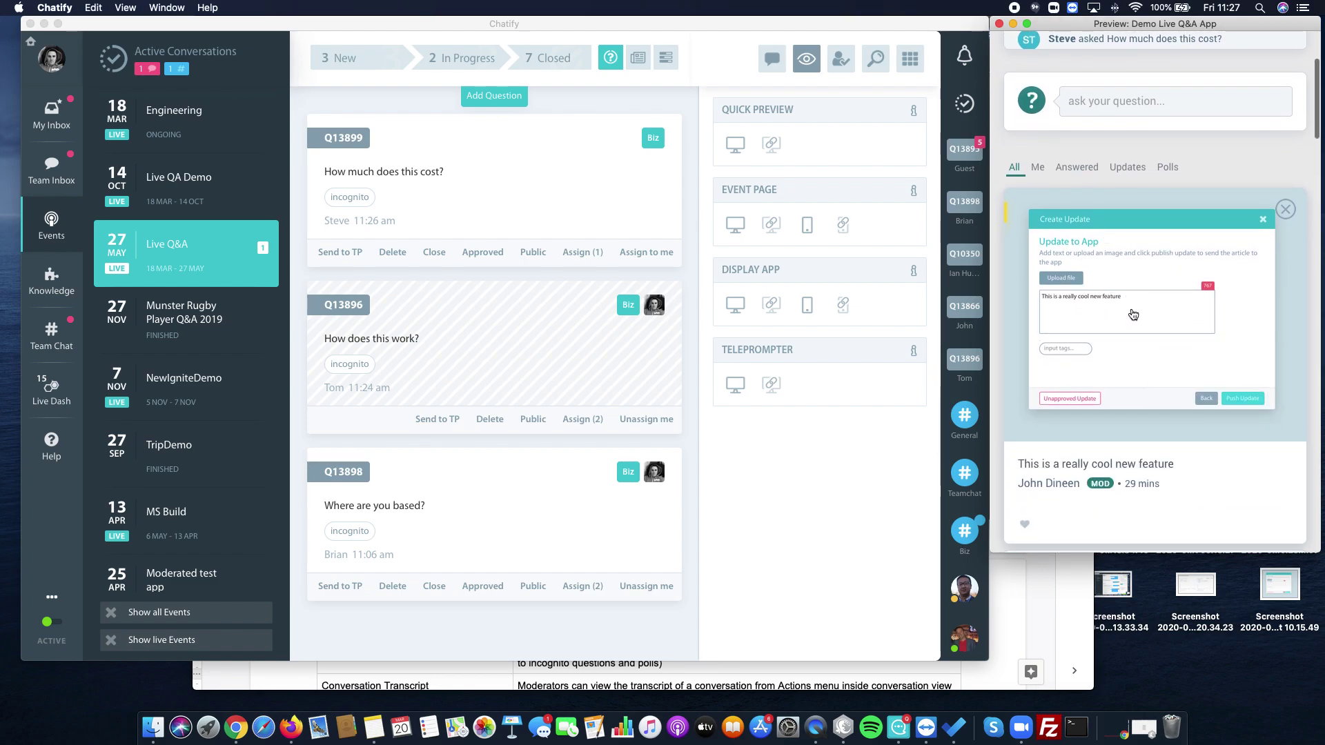
scroll(1151, 293, down, 4)
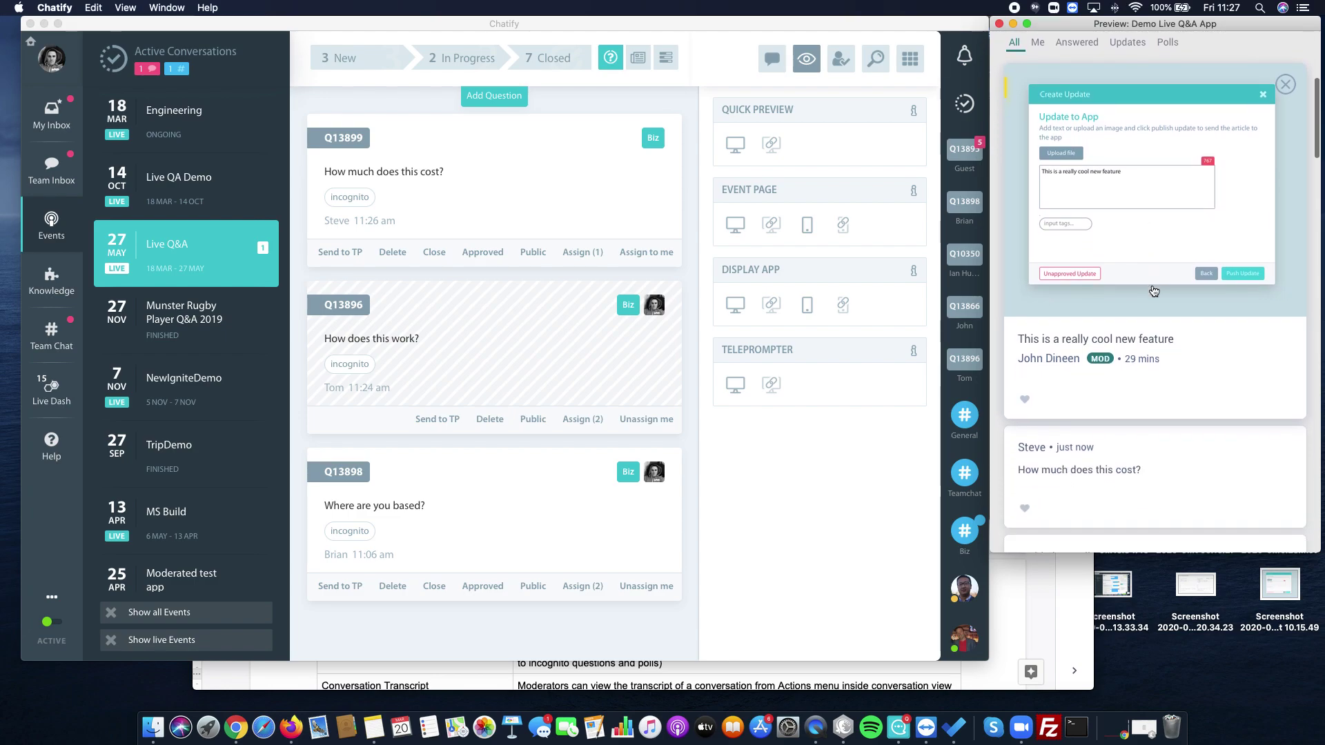
scroll(1154, 292, down, 2)
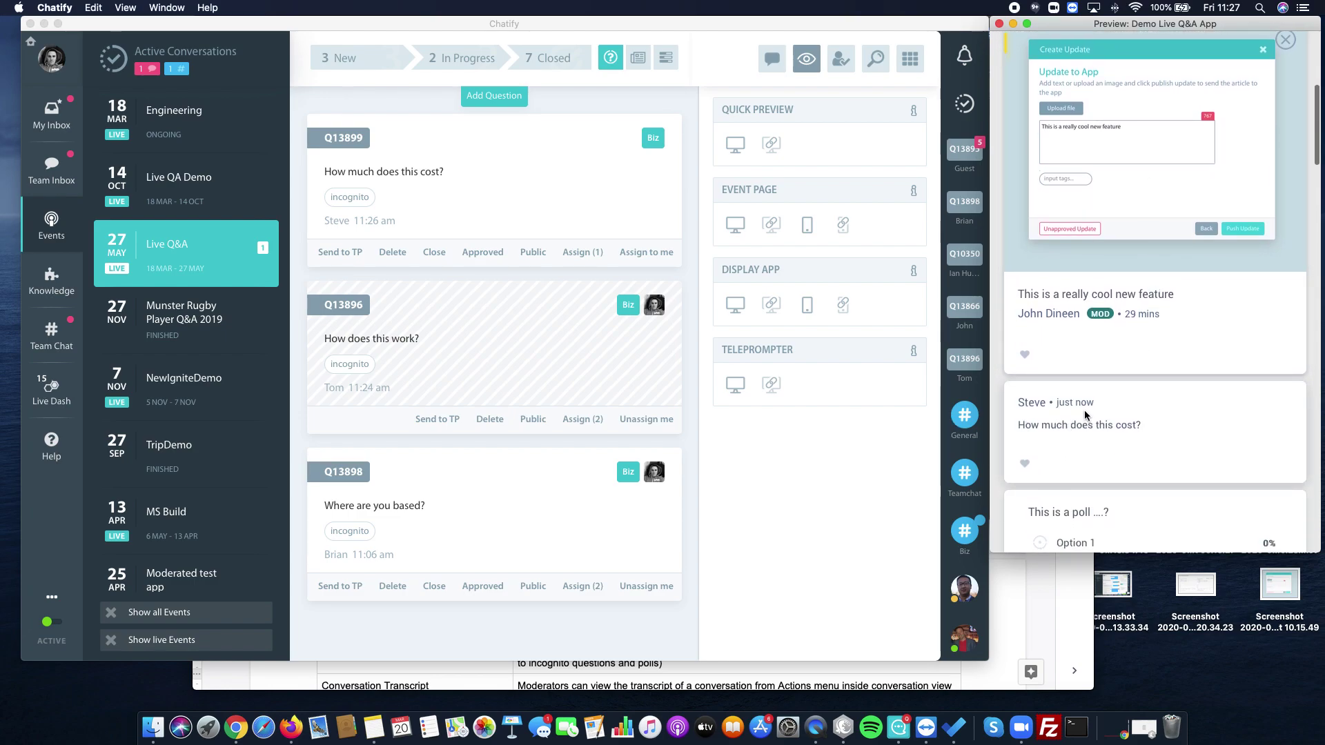
scroll(1139, 436, up, 5)
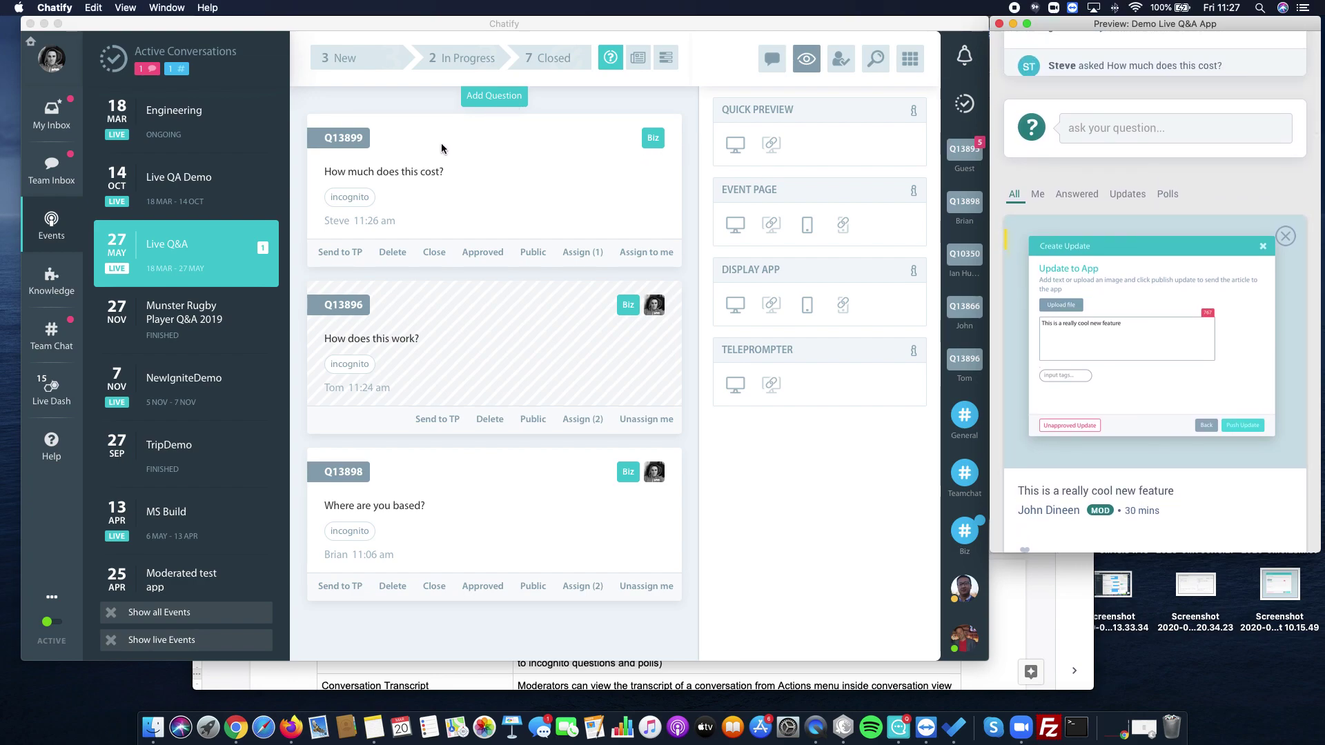
Pin the question "How much does this cost?" to the top of the event stream
click(515, 188)
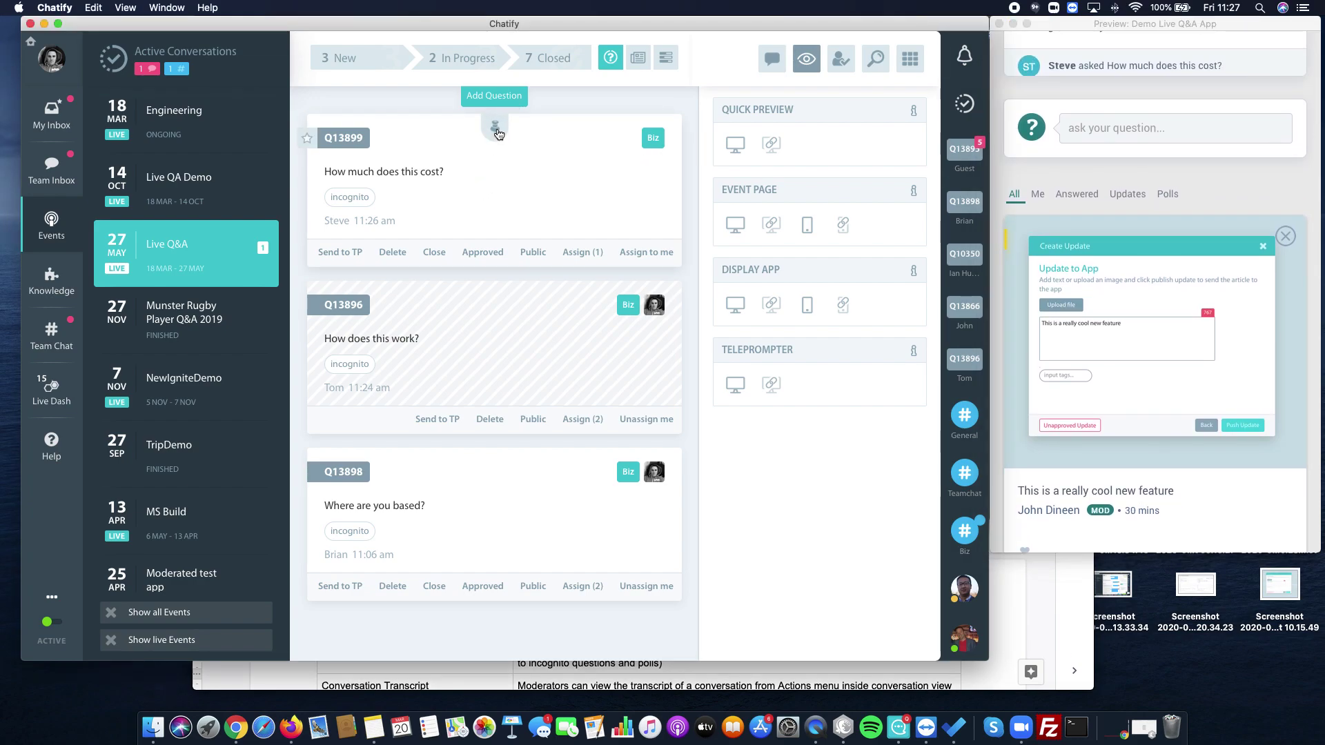
click(495, 129)
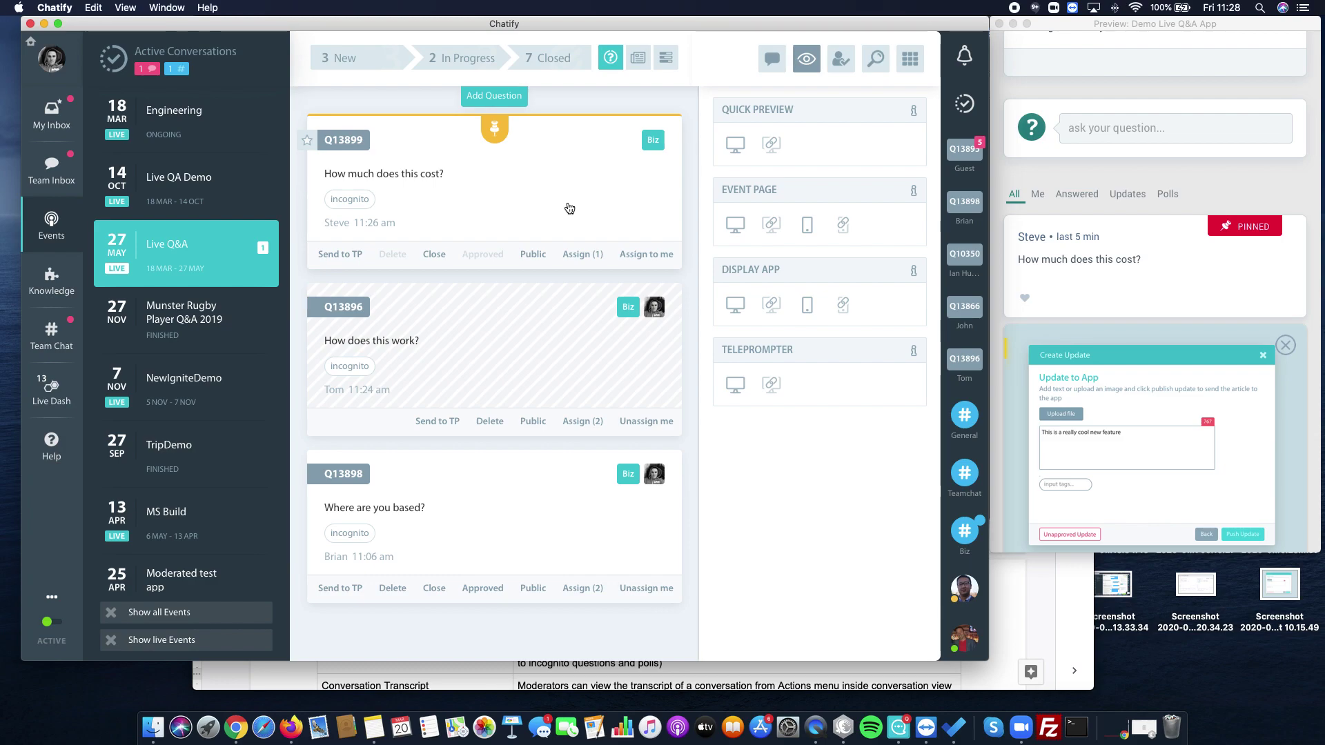
Start a new standard update for the event with the text "This is another amazing update. Thanks for checking out our event. Here's so really important information ..."
click(637, 63)
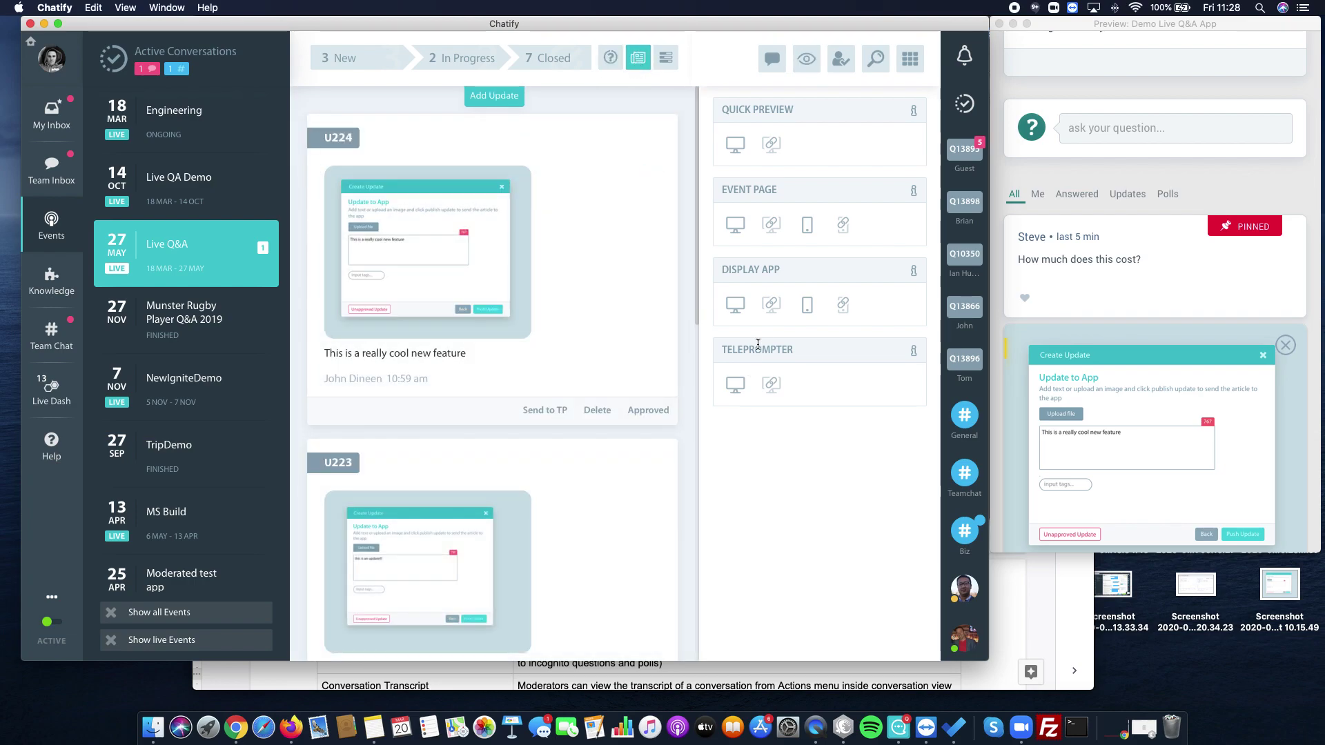
click(911, 61)
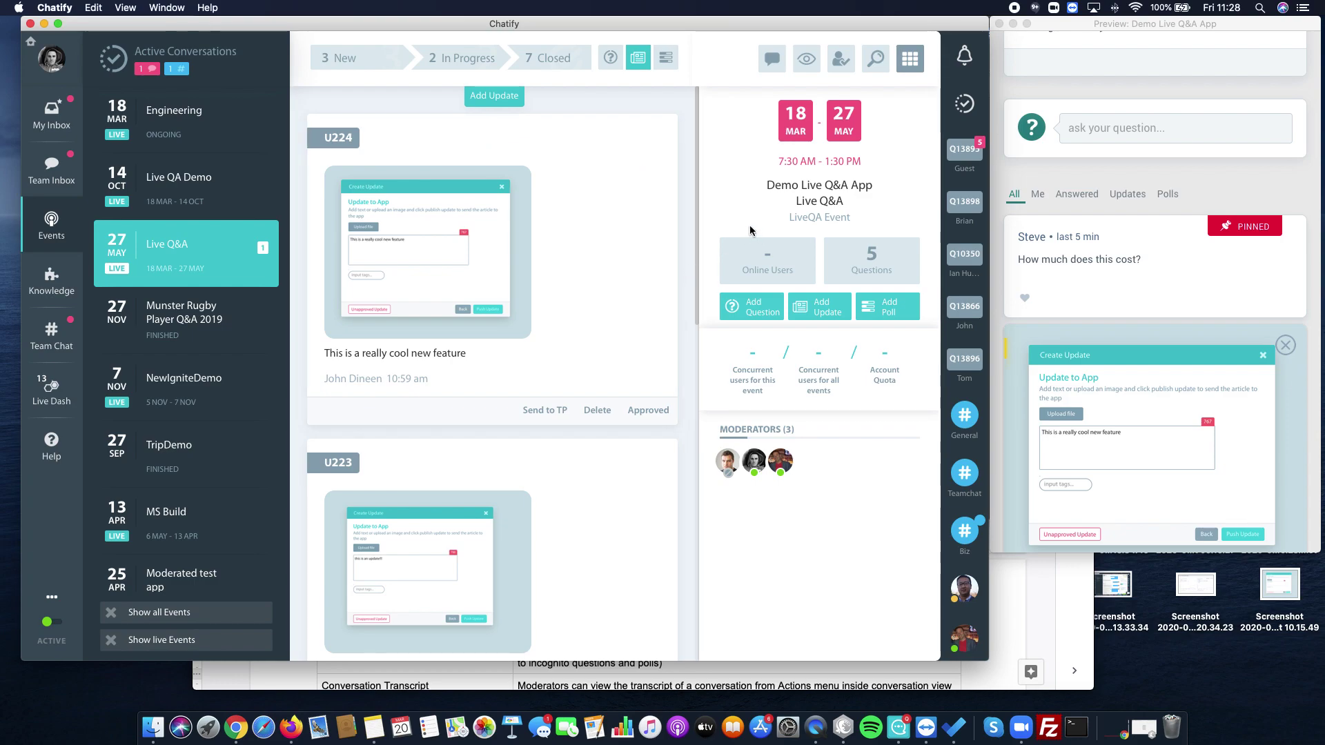
click(508, 101)
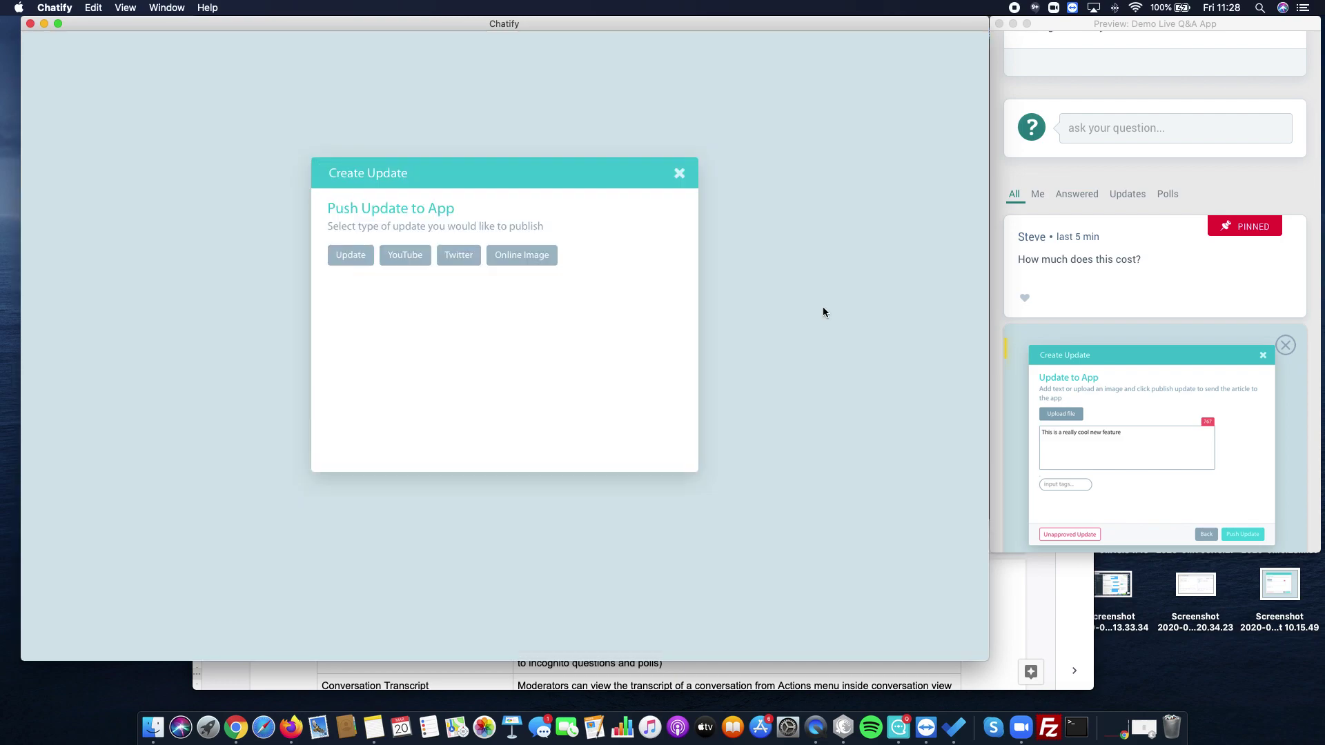
click(353, 256)
click(374, 307)
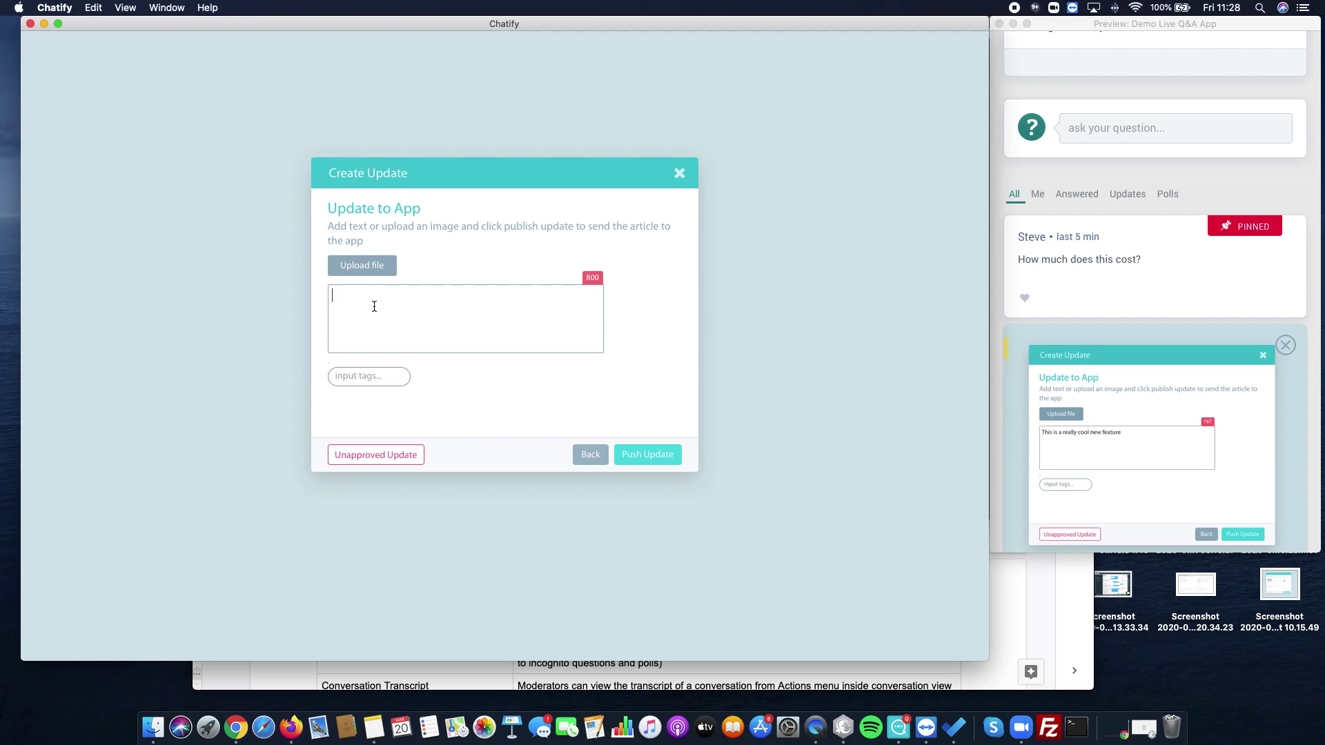
text(other amazing update. Thanks for check)
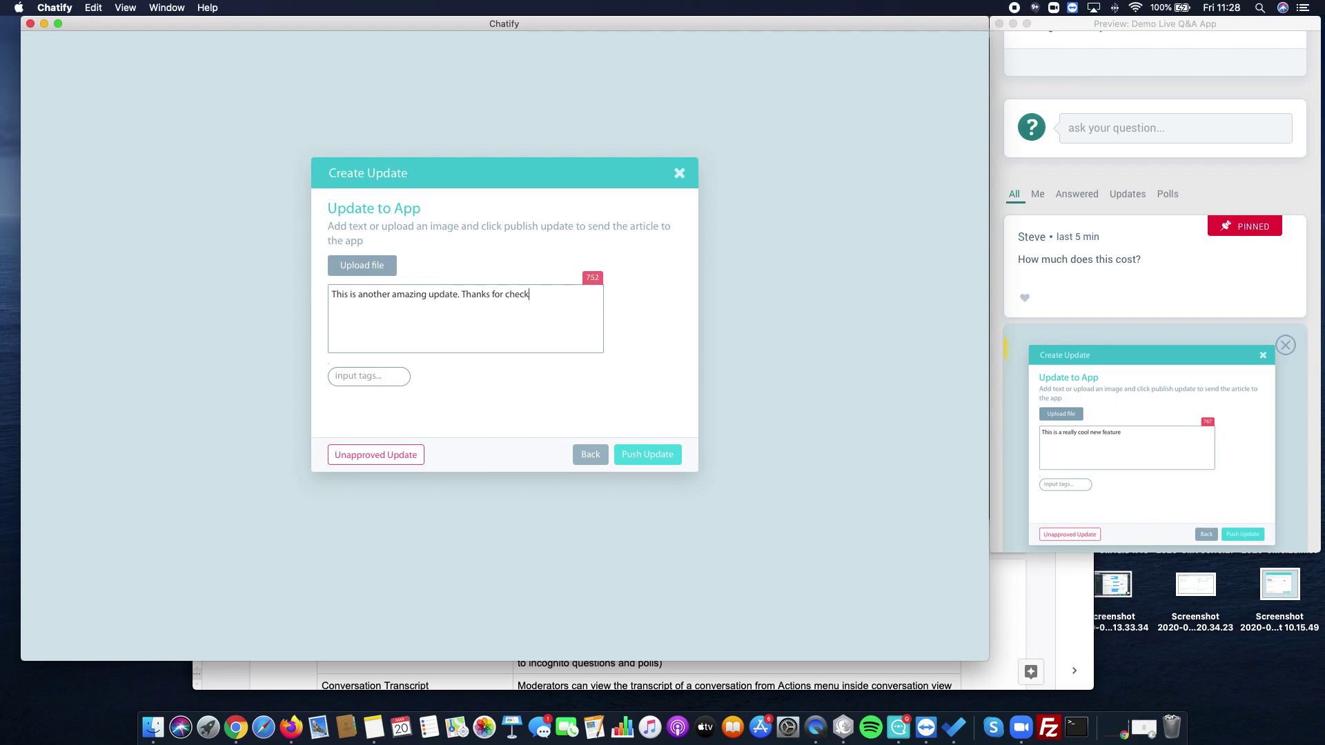
text(ing out our event. Here's so really important information )
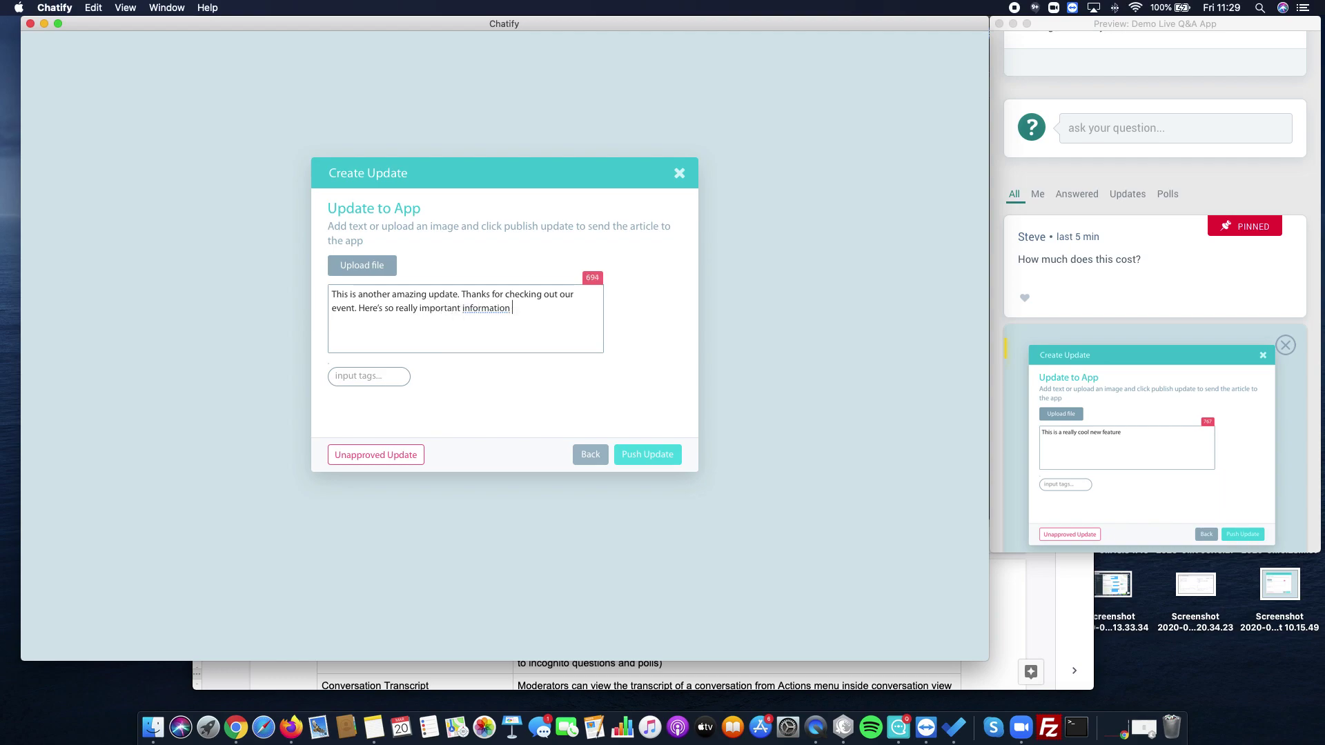
text(...)
Capture a screenshot of the Create Update dialog and attach that newest Desktop image to the update
key(super+shift+4)
drag(261, 116, 747, 516)
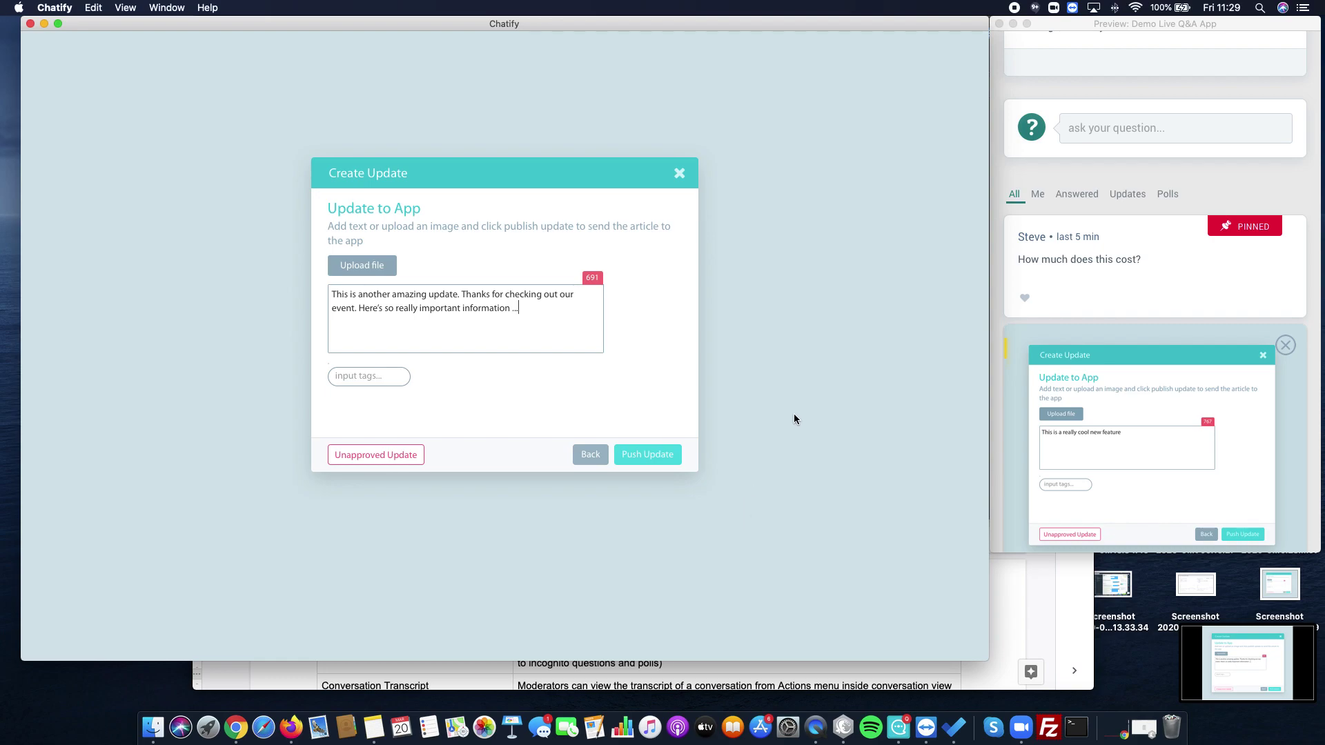
click(379, 267)
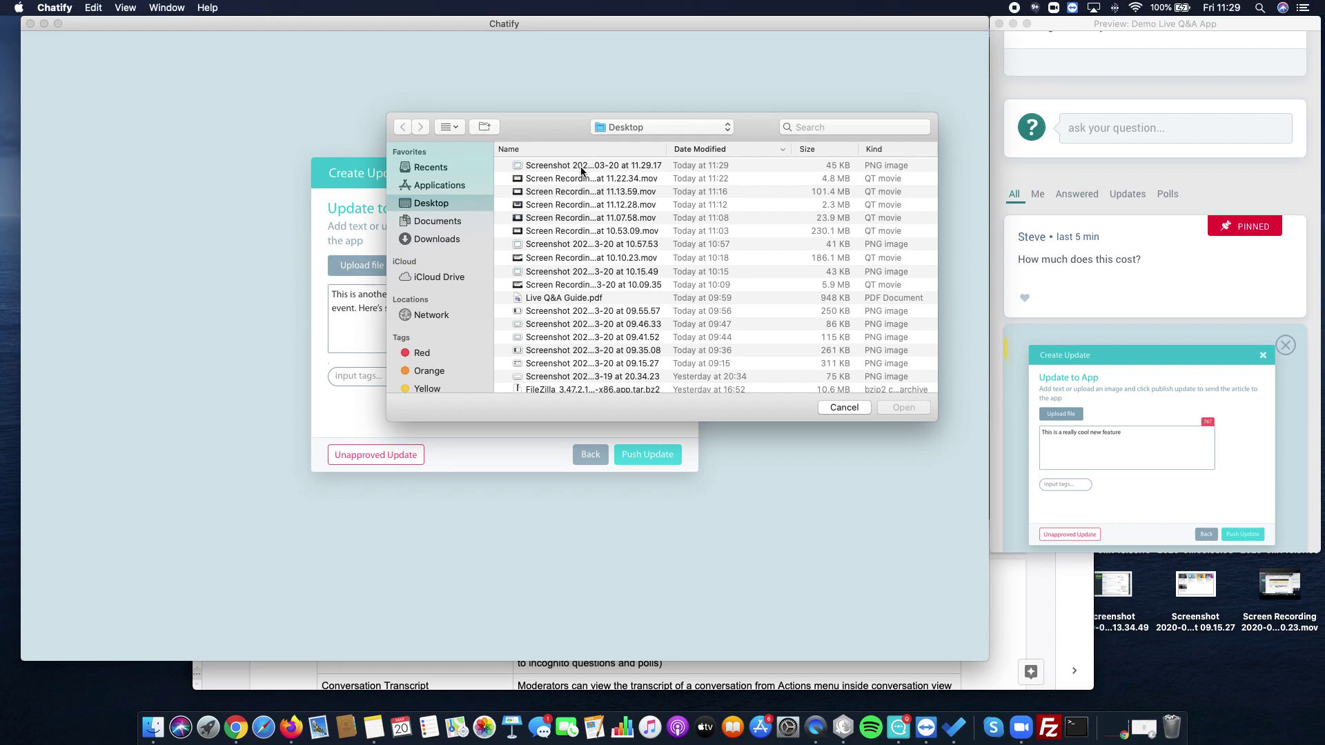
click(600, 168)
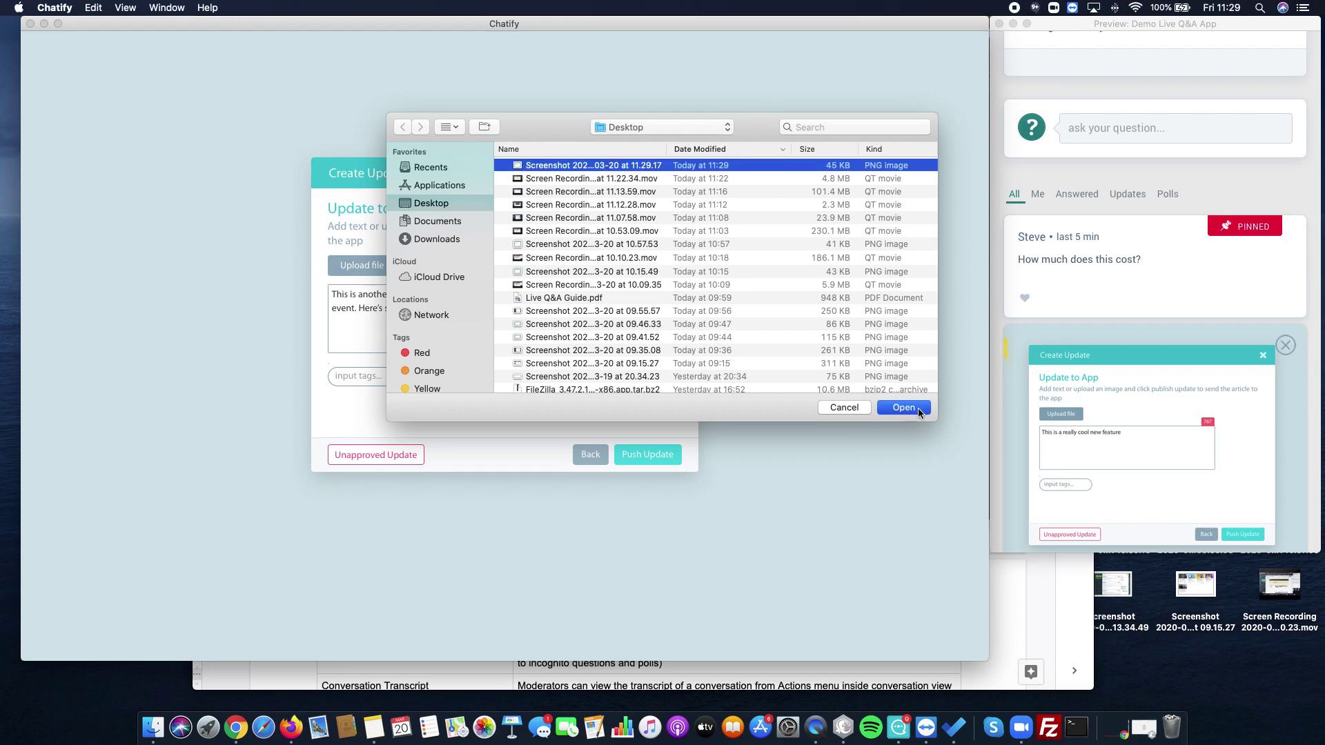
click(919, 409)
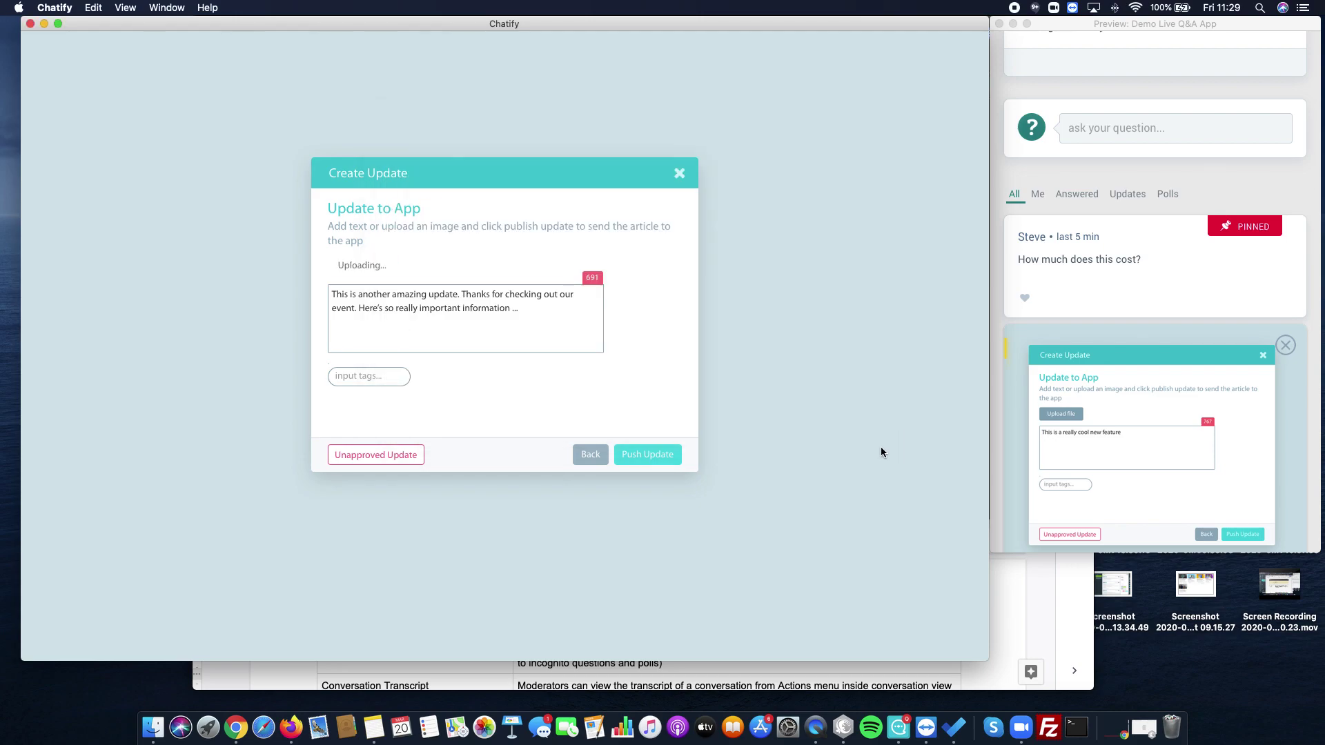
Push the update to the app, close the dialog, and approve the new update for the event stream
click(663, 457)
click(679, 176)
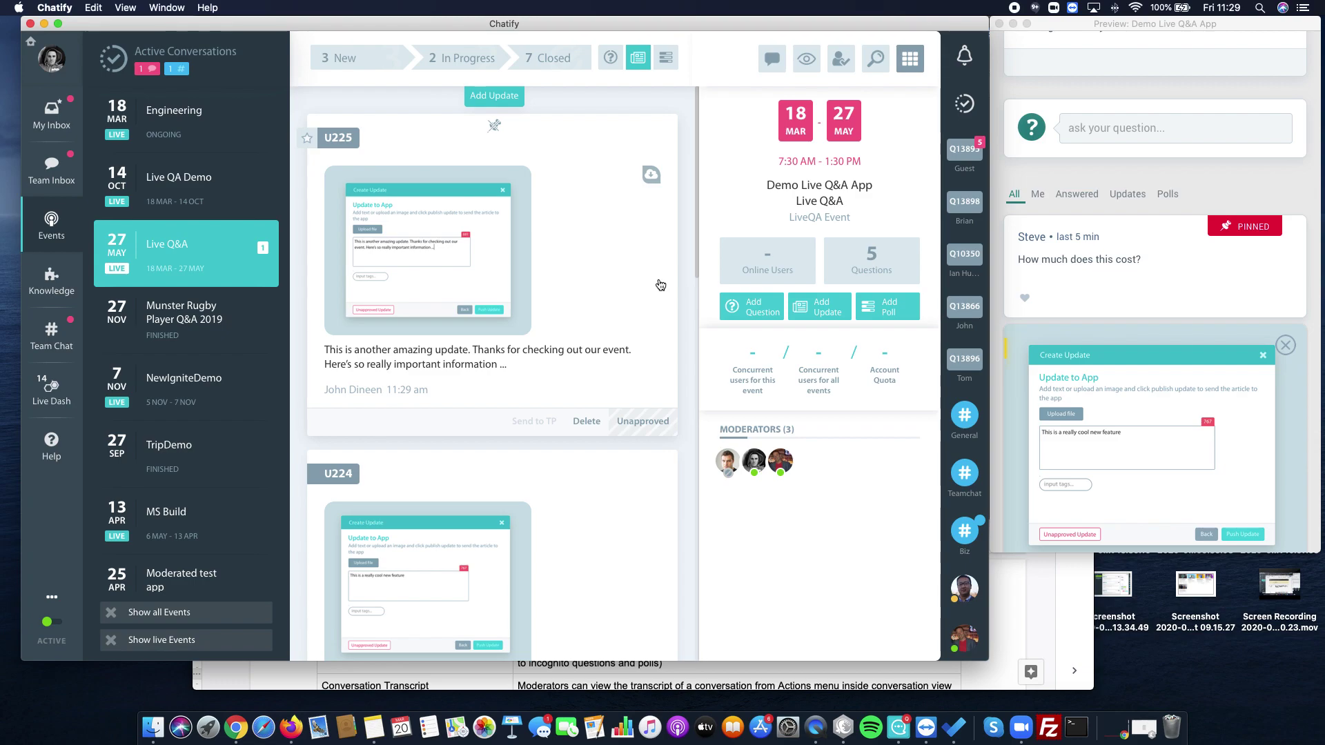
scroll(639, 427, down, 1)
click(639, 427)
scroll(1128, 397, down, 3)
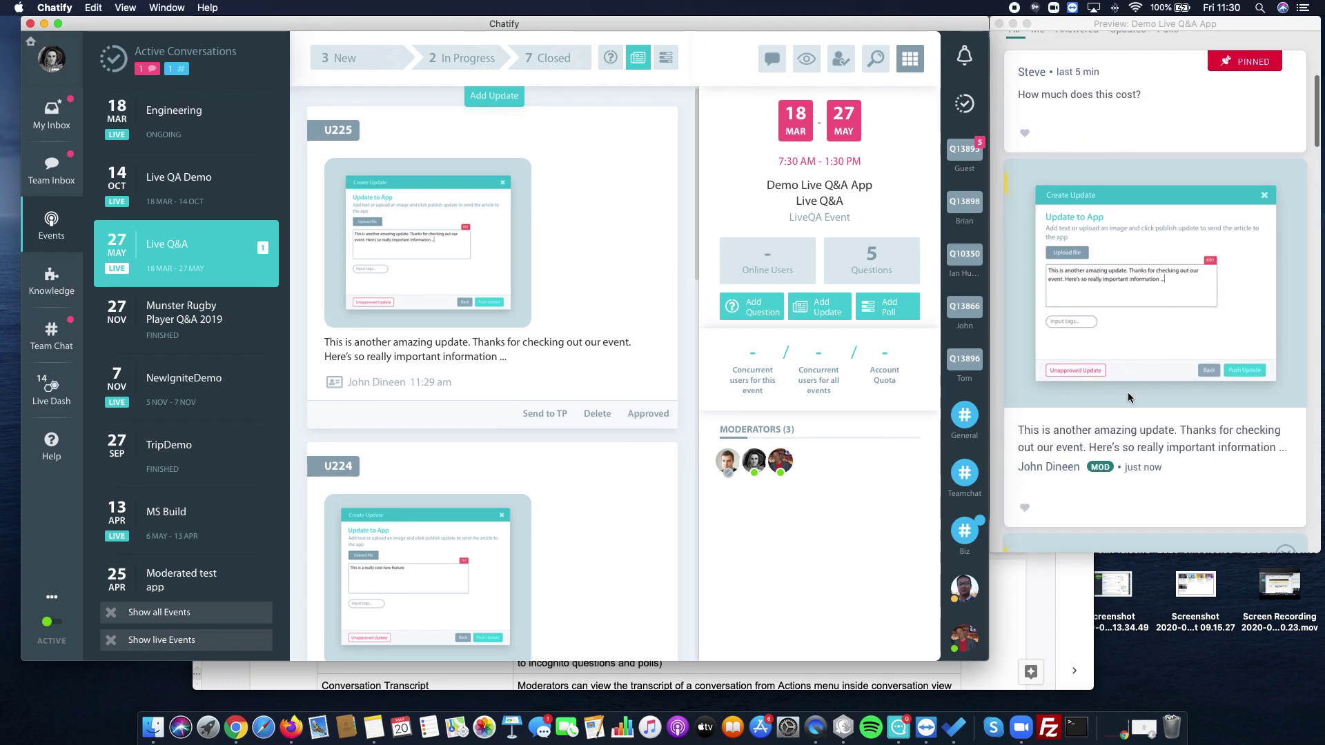
scroll(1173, 142, up, 3)
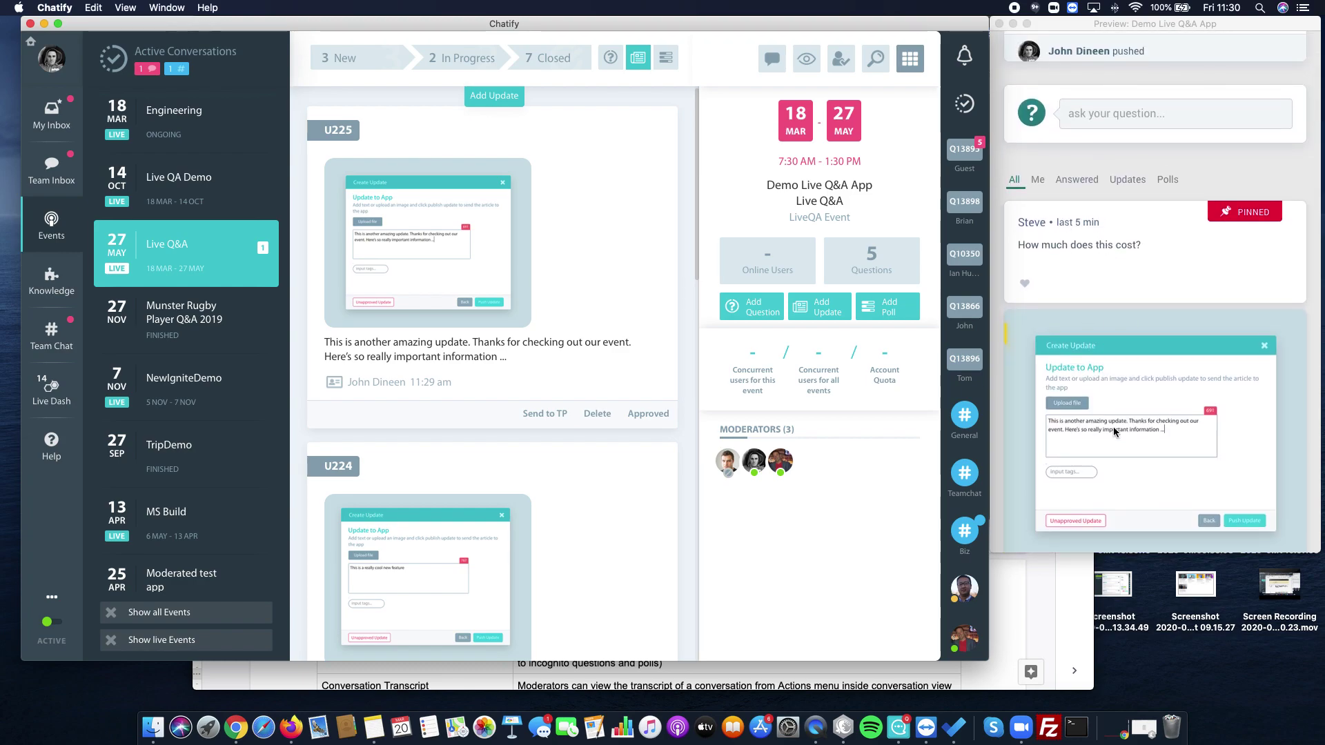
scroll(1114, 407, down, 2)
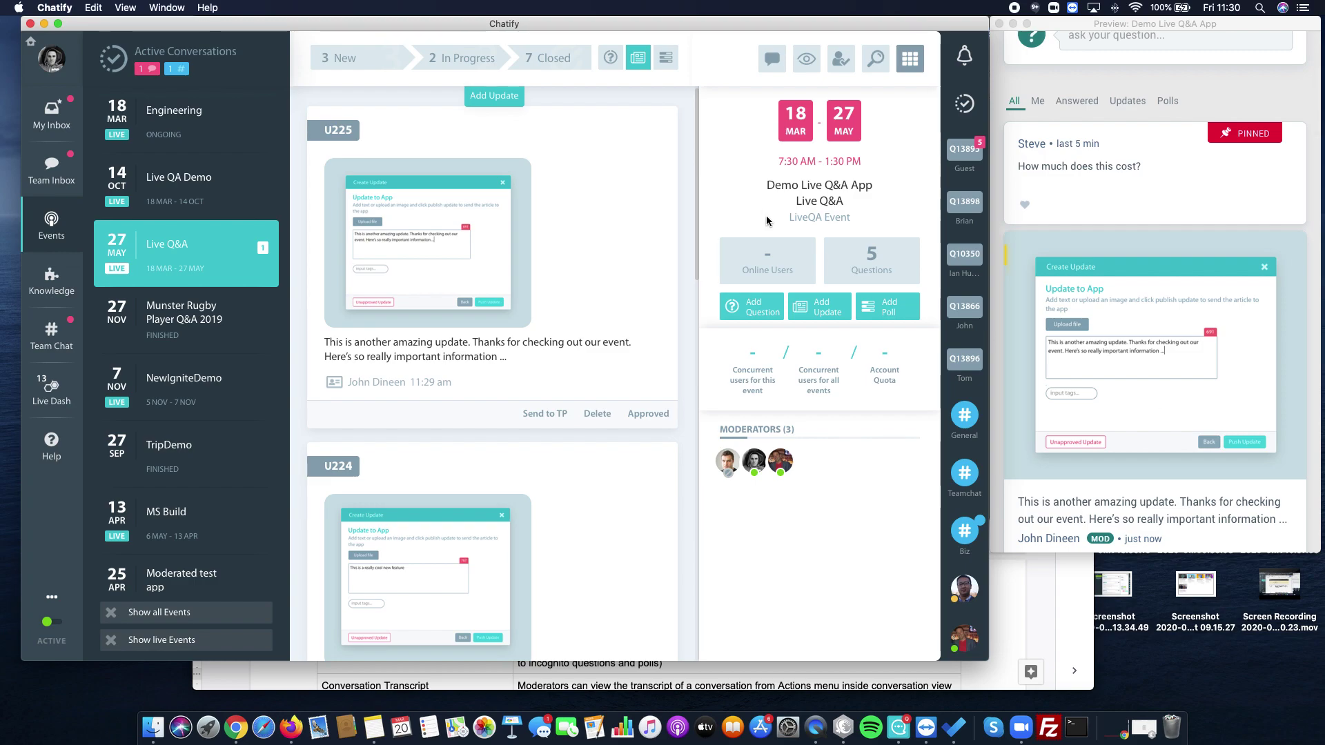
Go to the event's polls and start a new poll with the question "This is my poll question?"
click(666, 57)
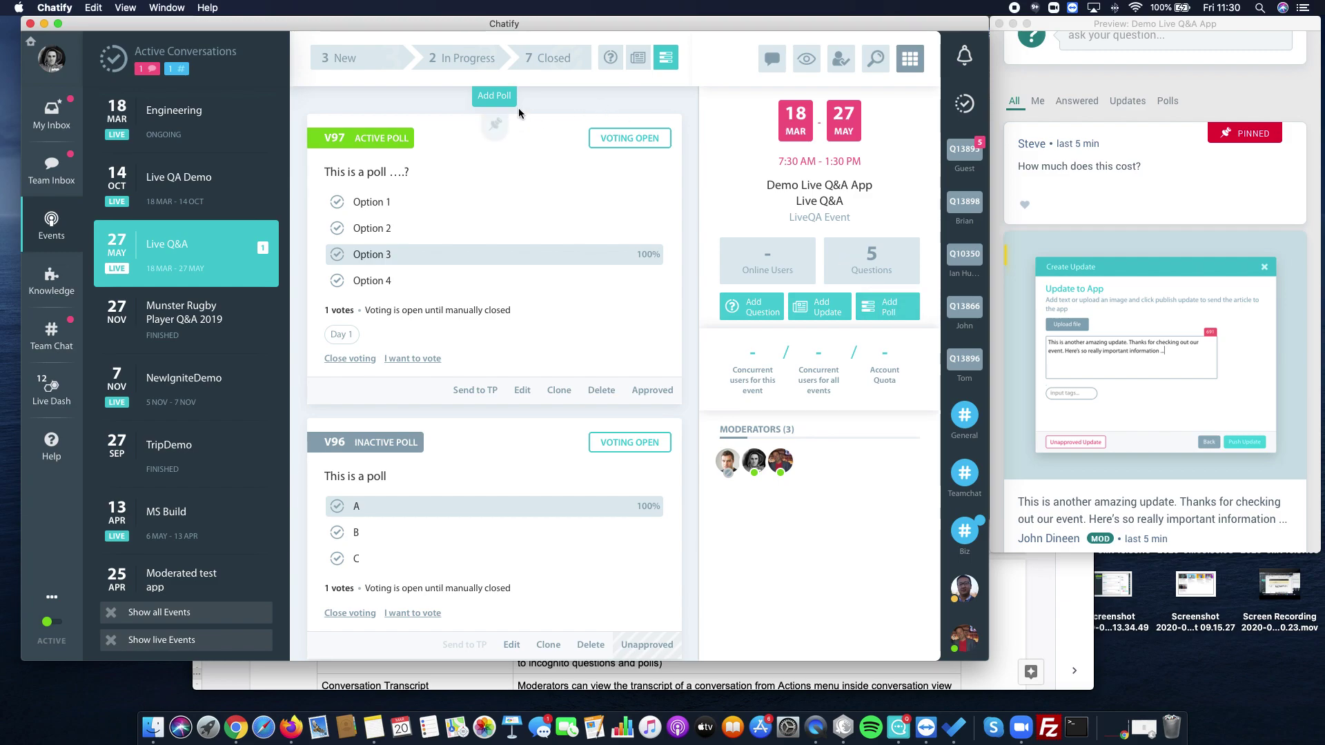
click(883, 311)
click(310, 178)
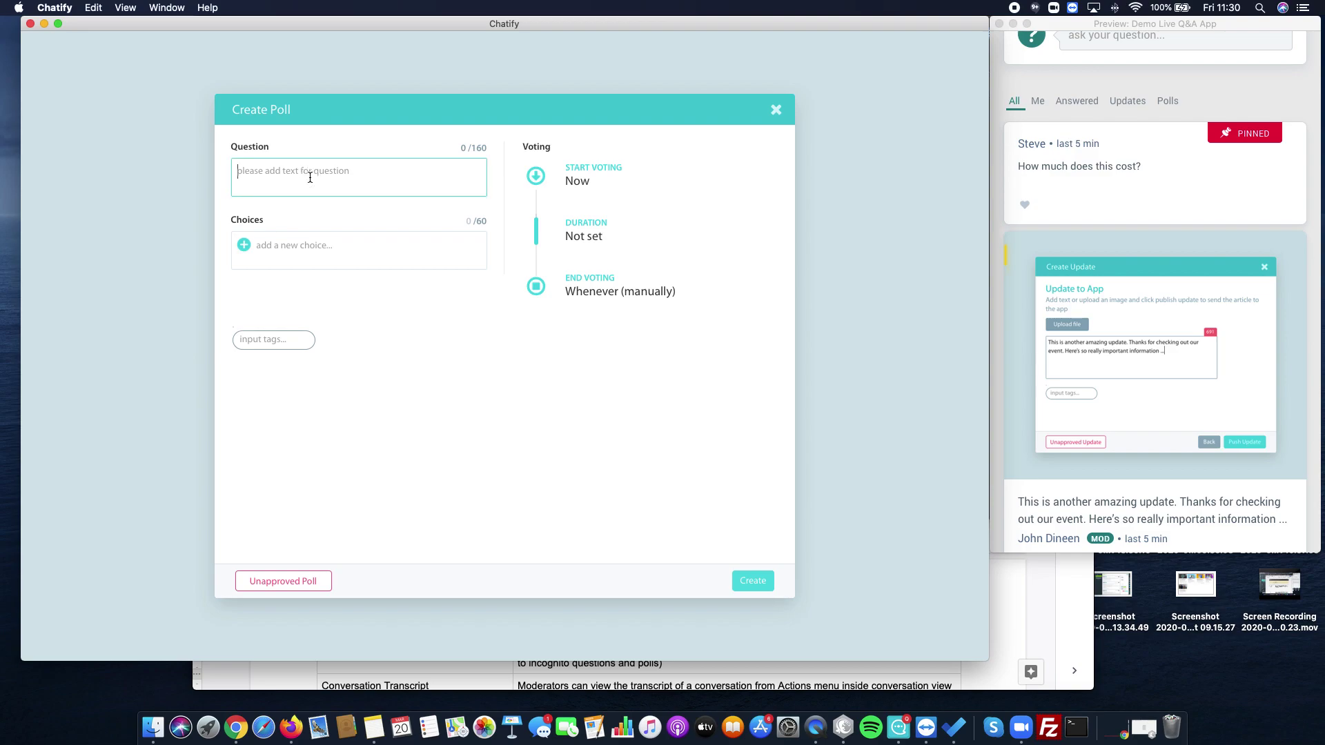
text(This is my poll question?)
Add the poll choices Option 1, Option 2, Option 3 and Option 4
click(291, 247)
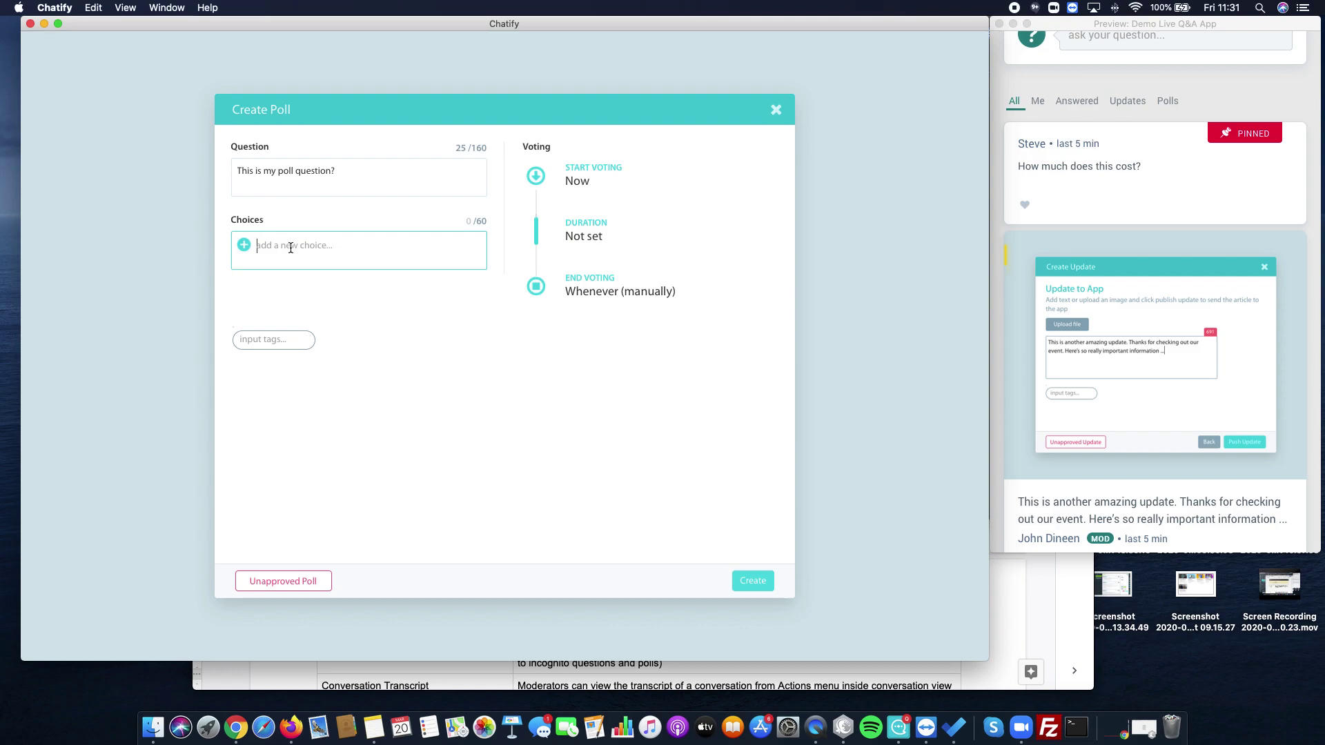
text(Option )
text(1)
key(Return)
text(Option 2)
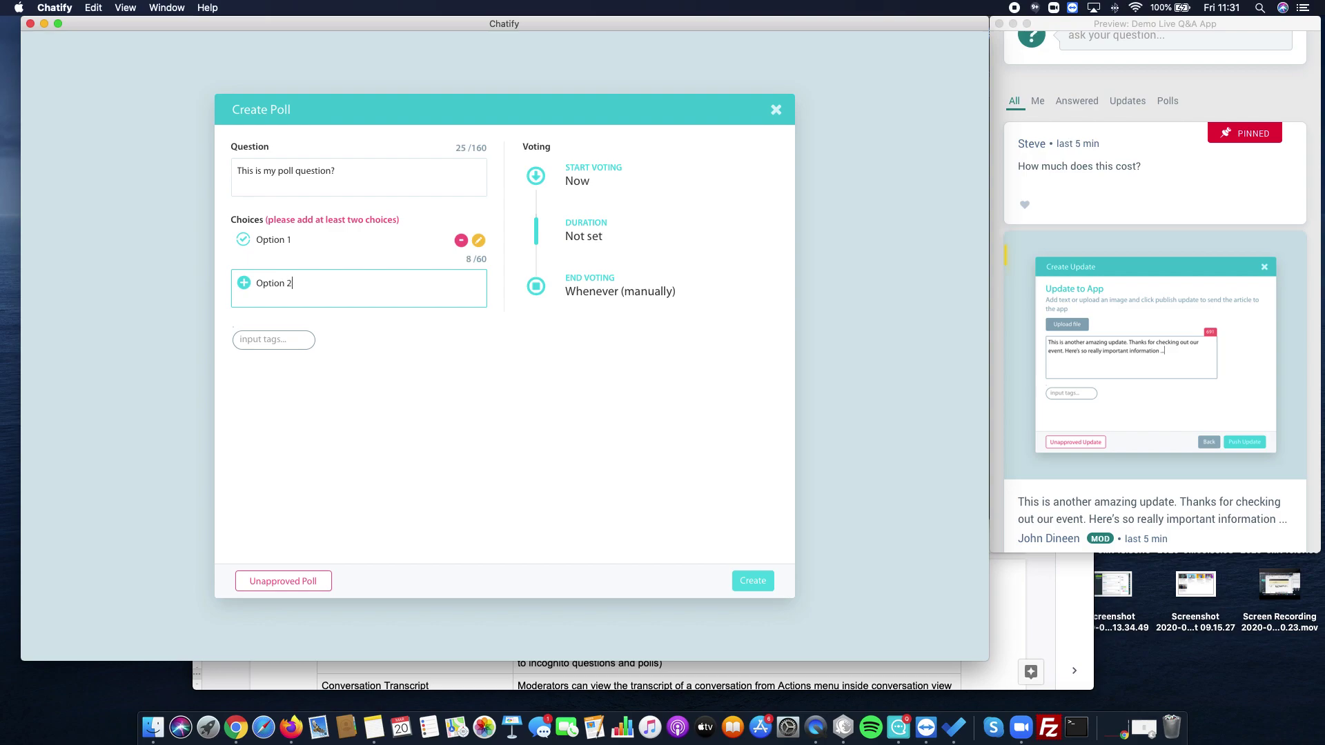
key(Return)
text(Option 2)
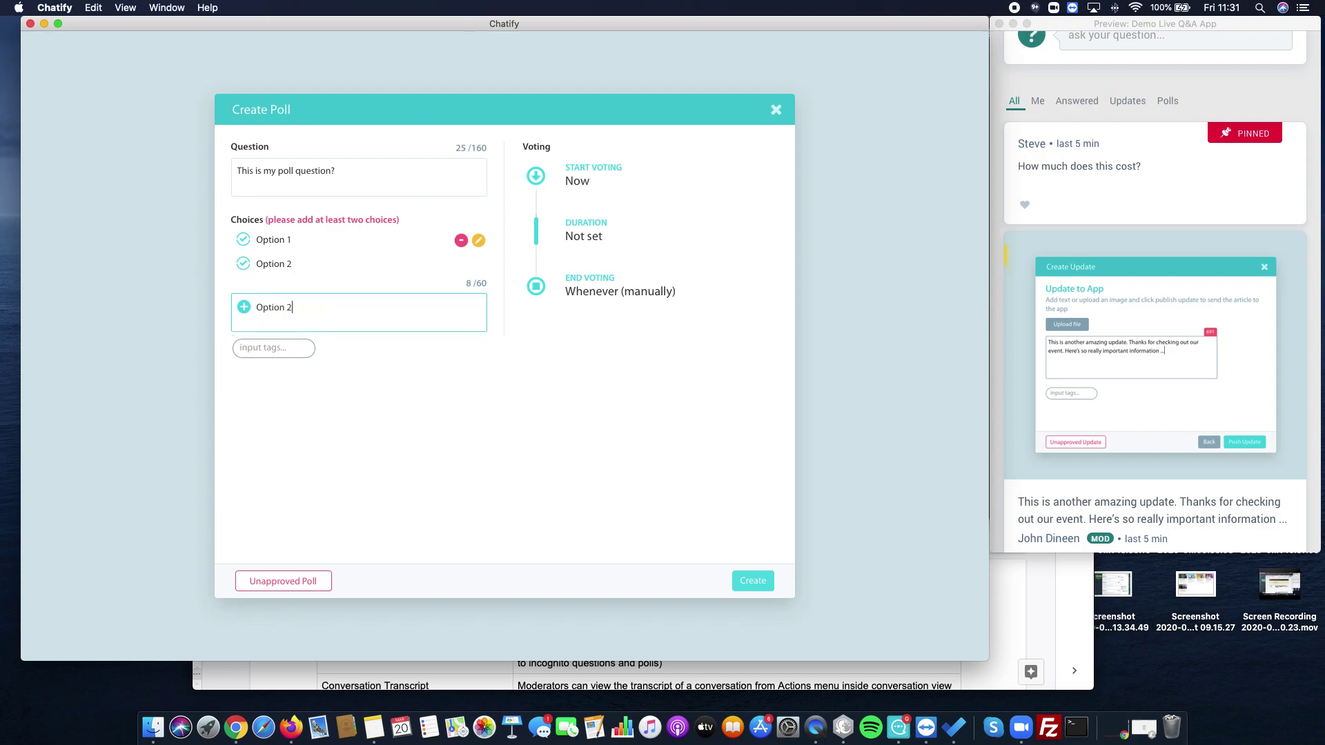
key(BackSpace)
text(3)
key(Return)
text(Option)
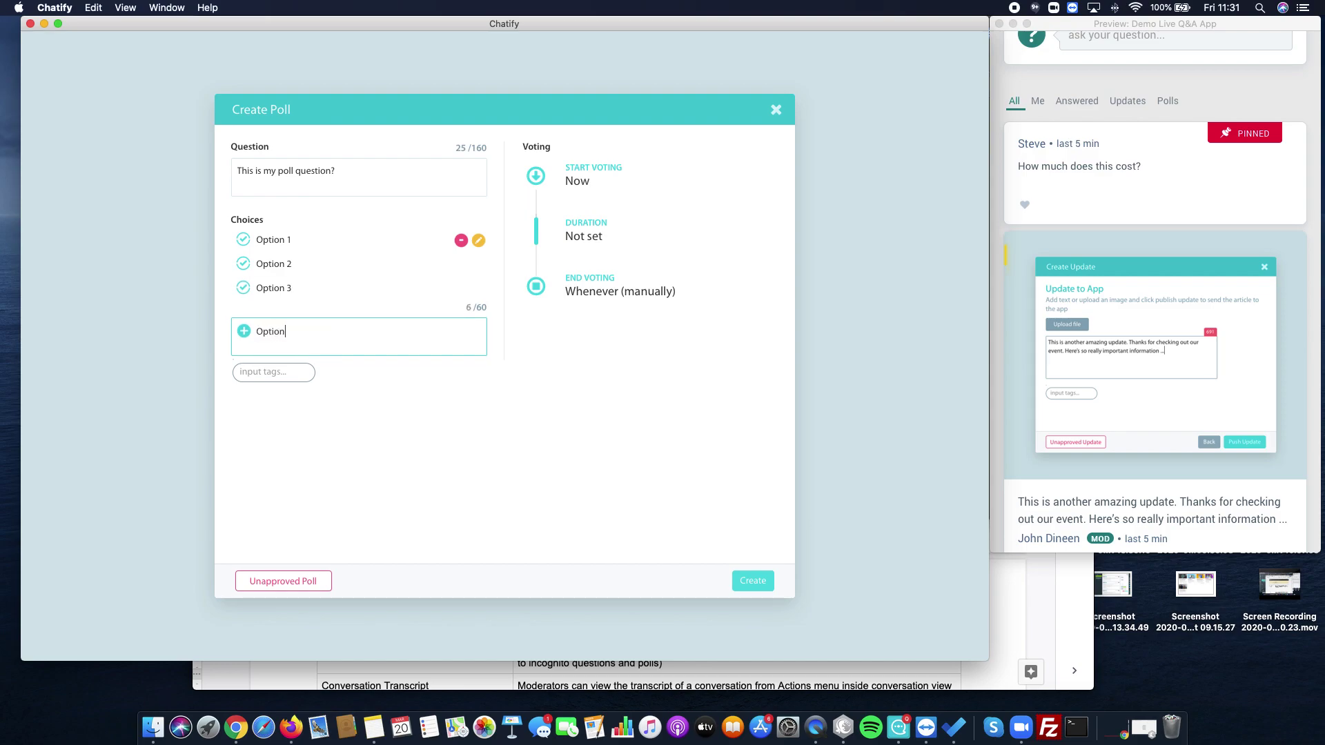
text( 4)
key(Return)
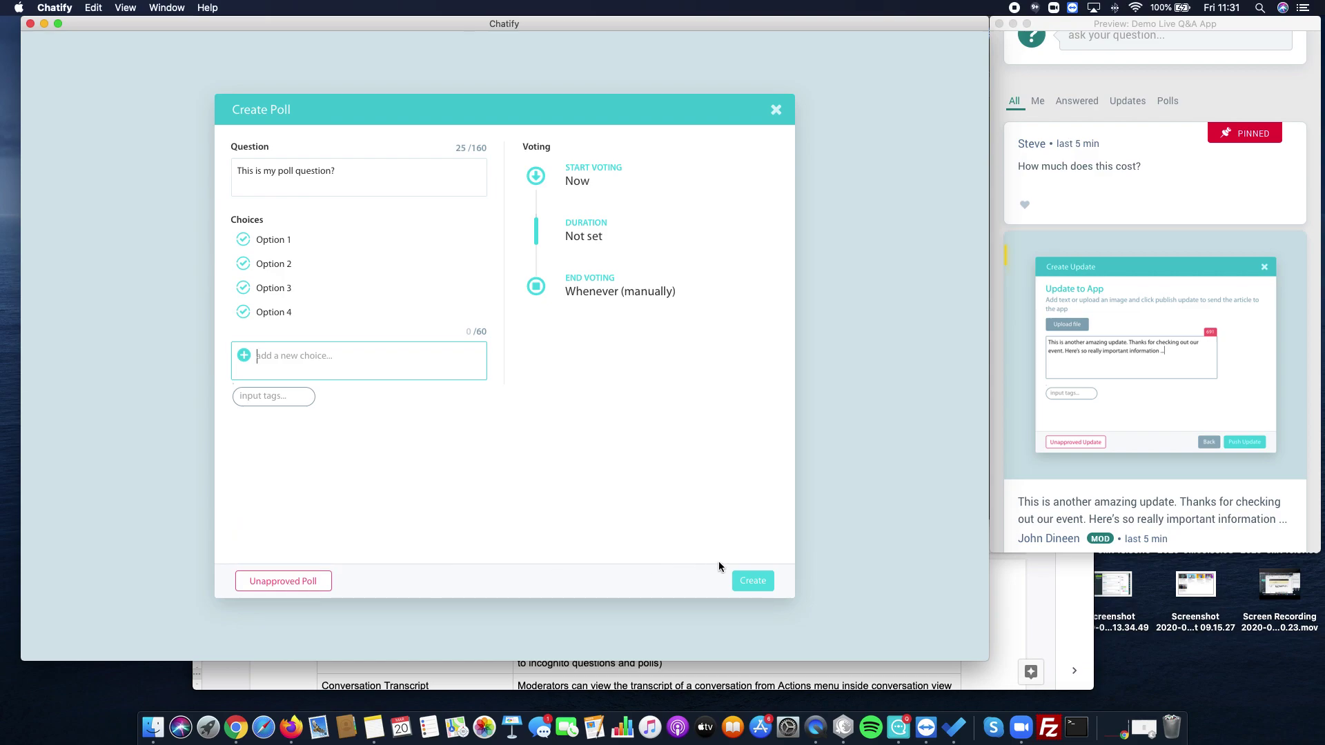
Tag the poll with Day 1 and create it
click(284, 395)
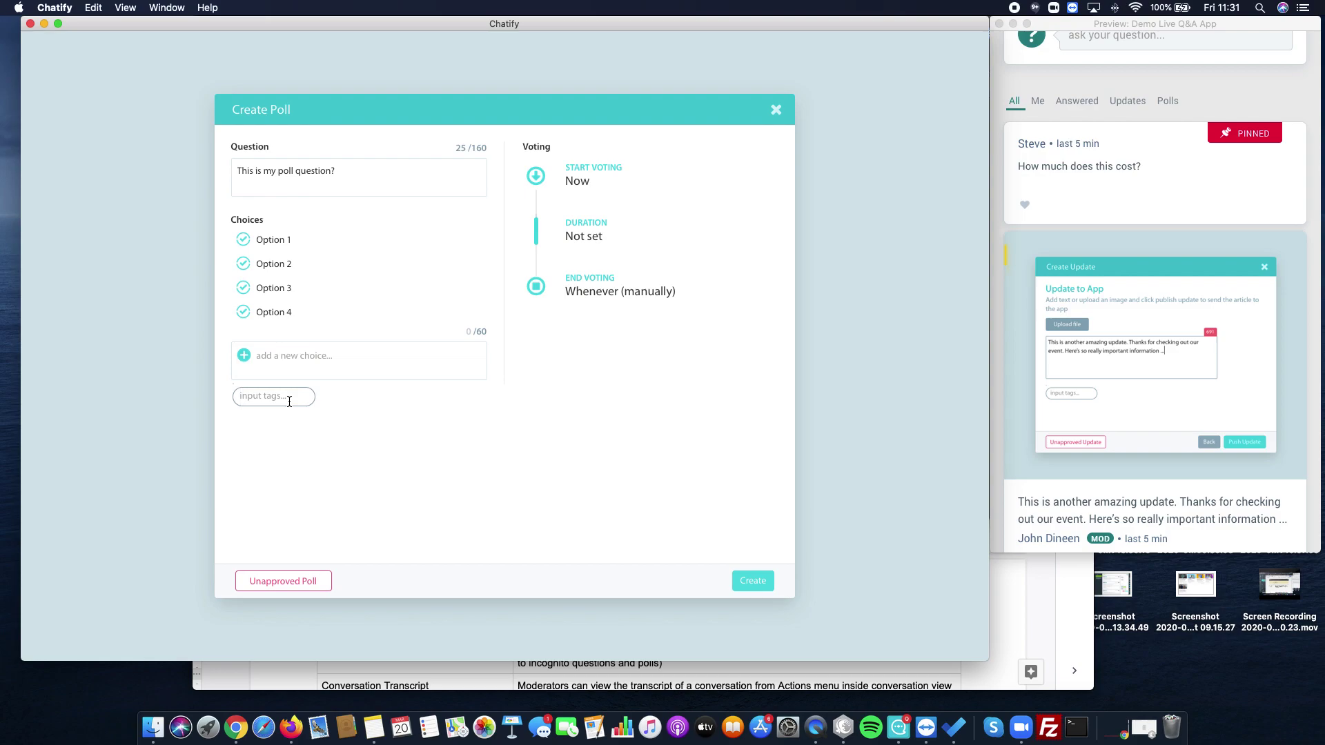
text(Day)
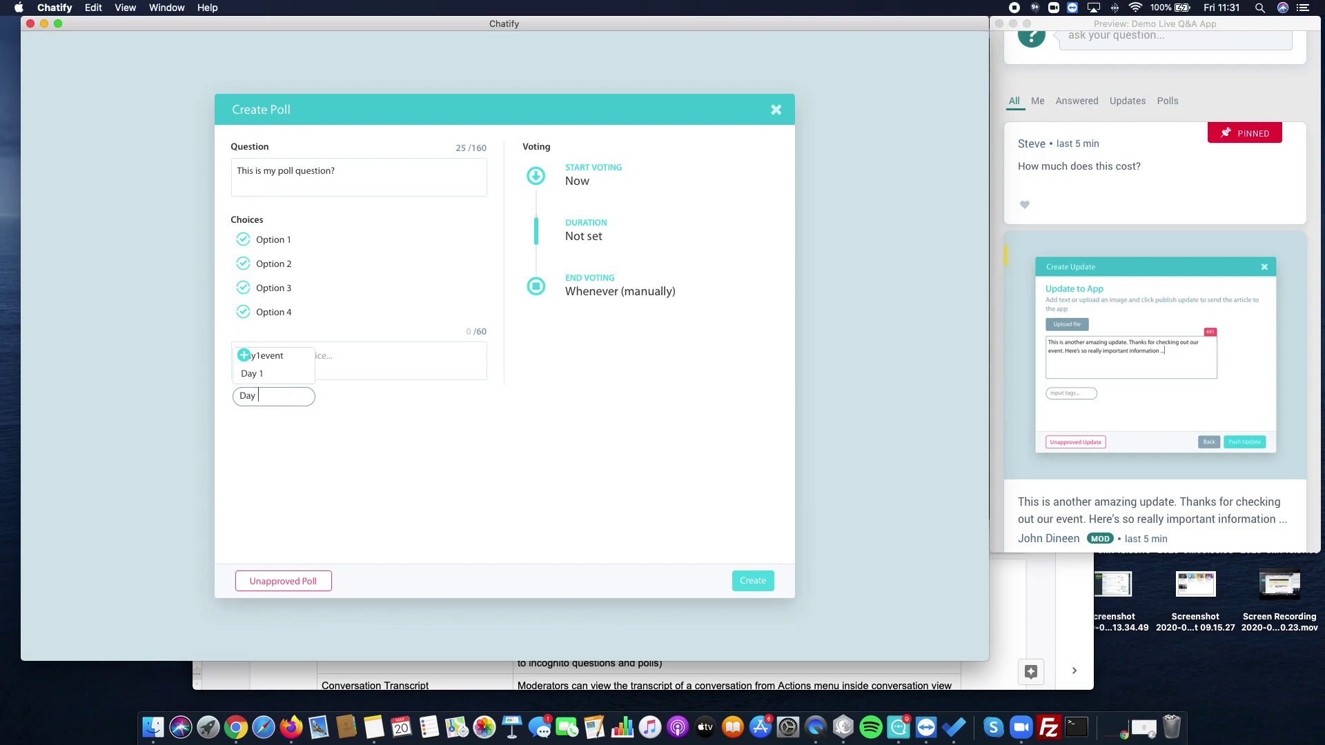
click(252, 375)
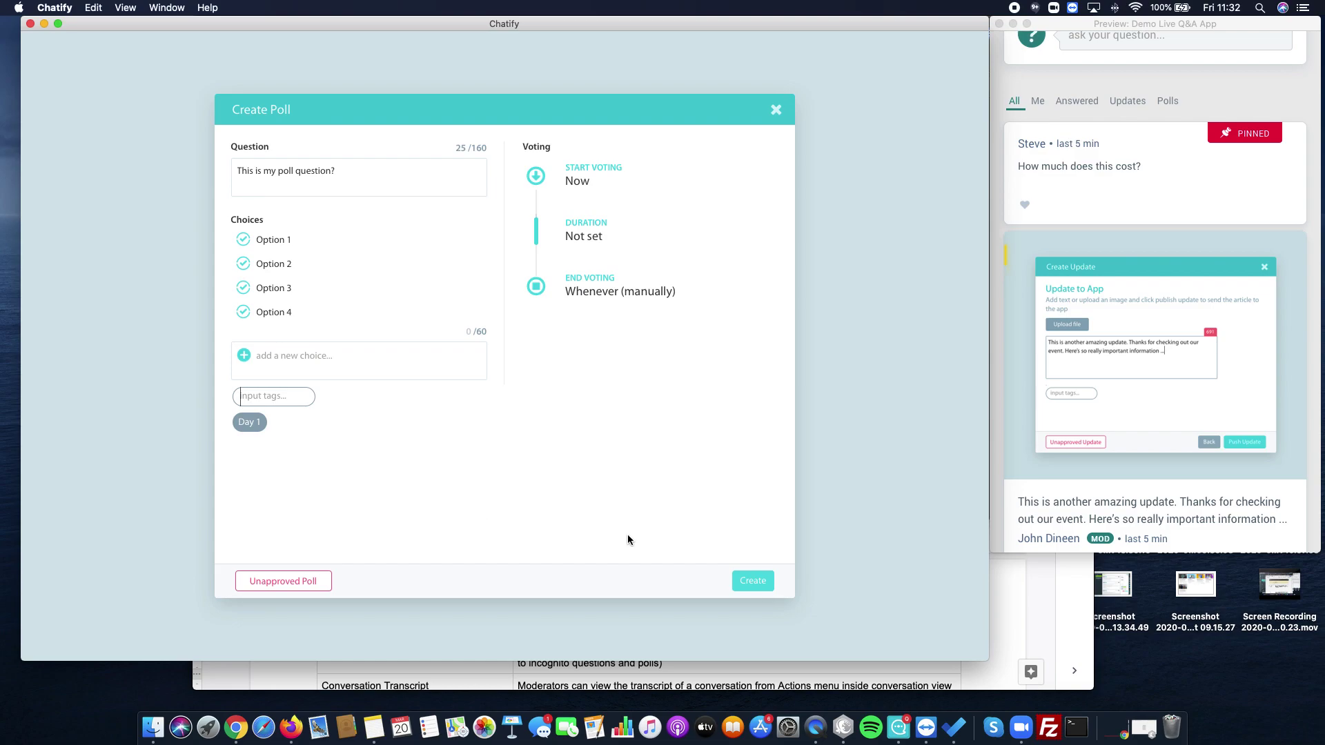
click(753, 583)
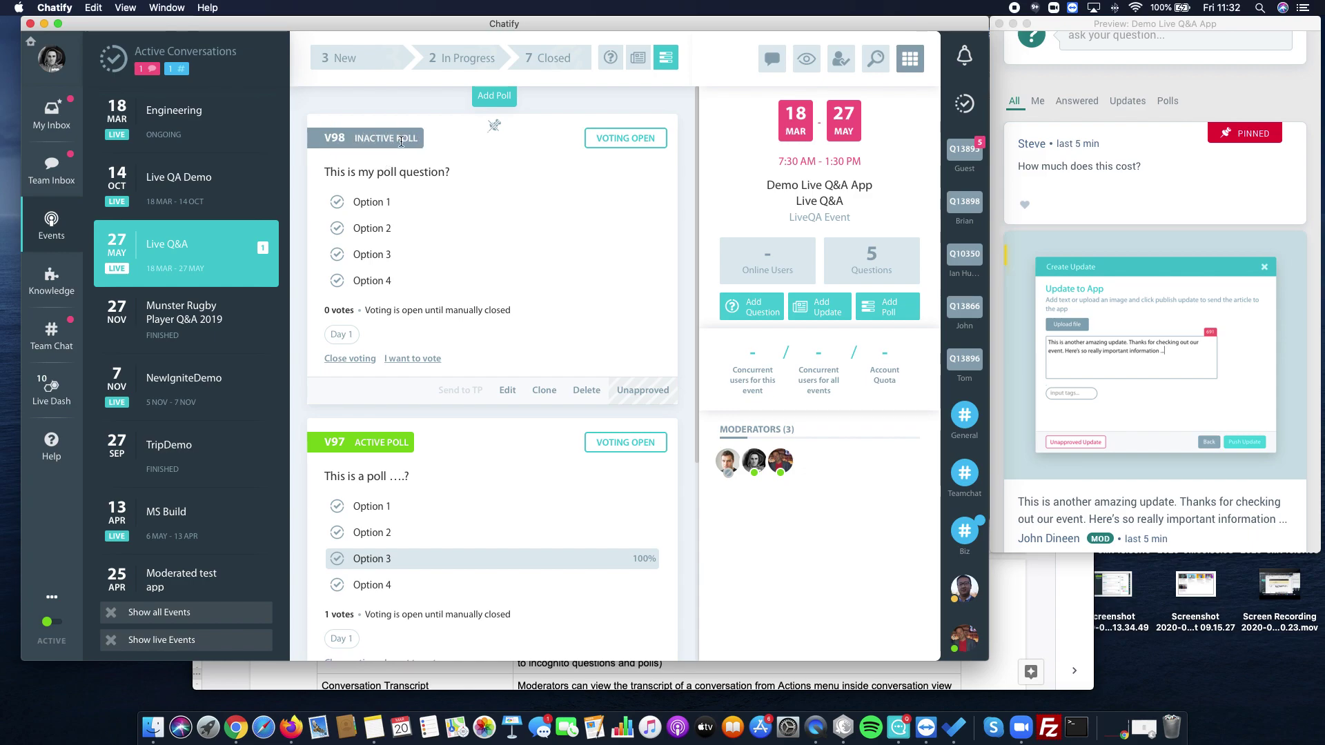
Approve and pin the poll "This is my poll question?", and vote for Option 2 in the preview
click(642, 399)
click(498, 130)
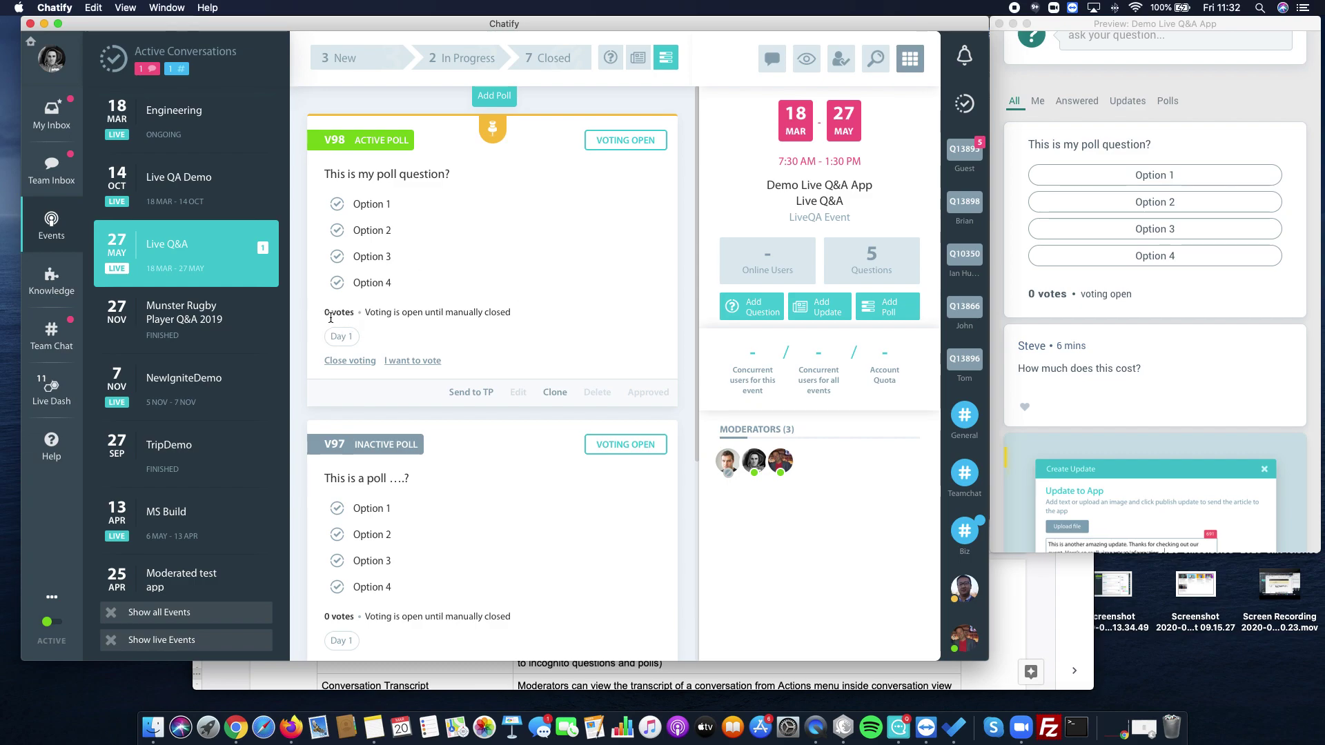
click(1211, 204)
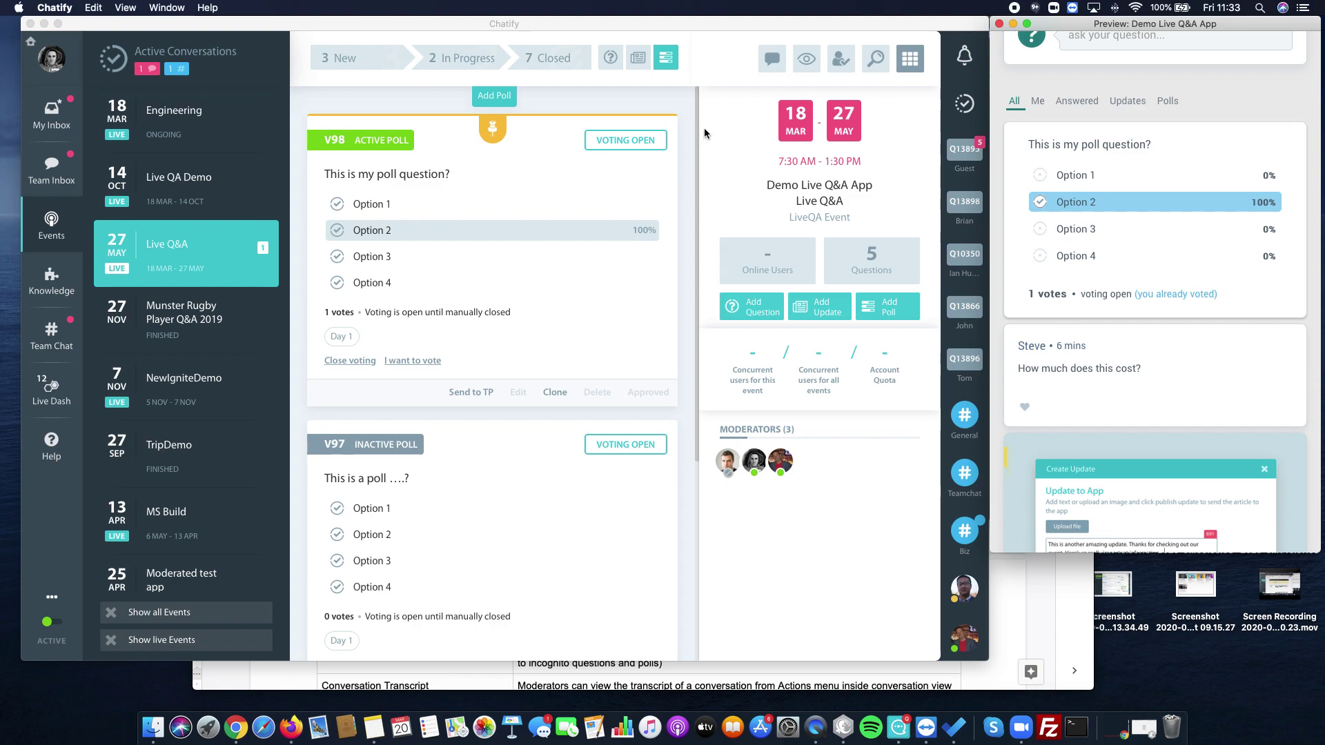
Open the event's internal chat and send "this is where we chat" and "this is where you chat during an event."
click(772, 67)
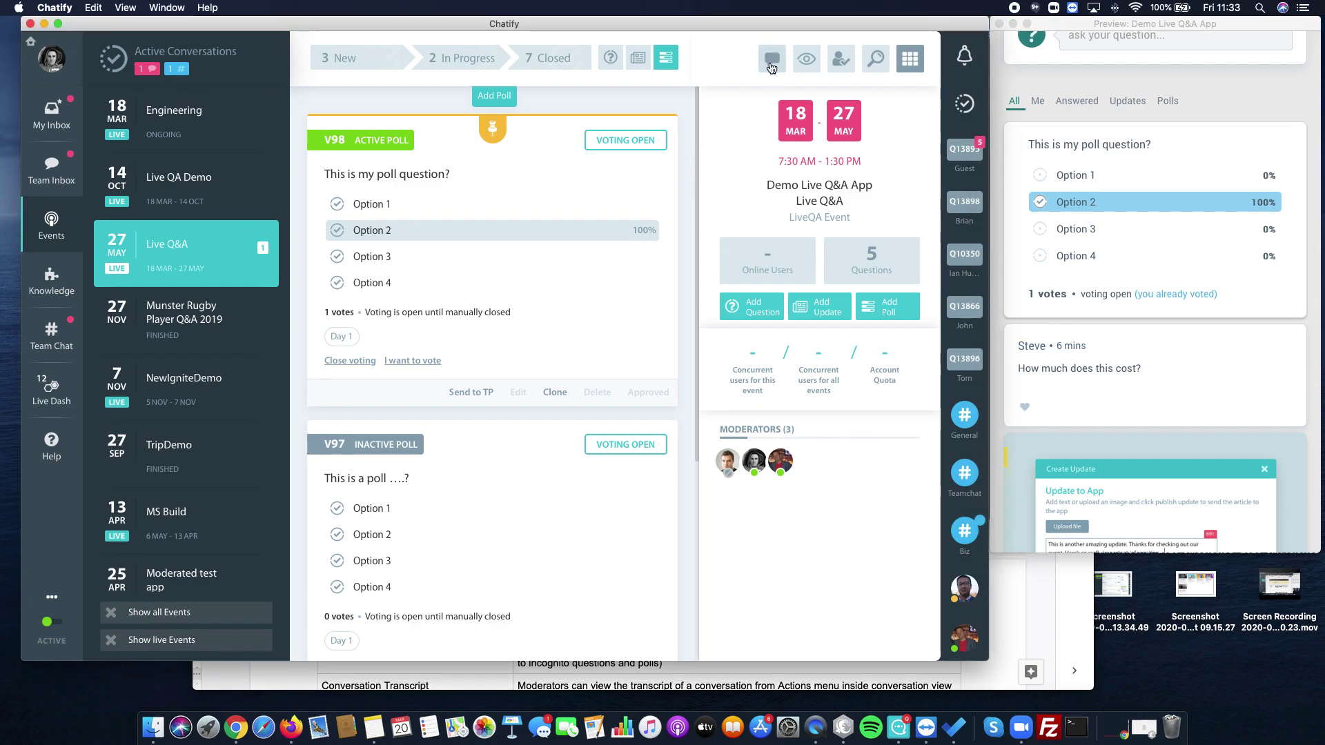
click(771, 67)
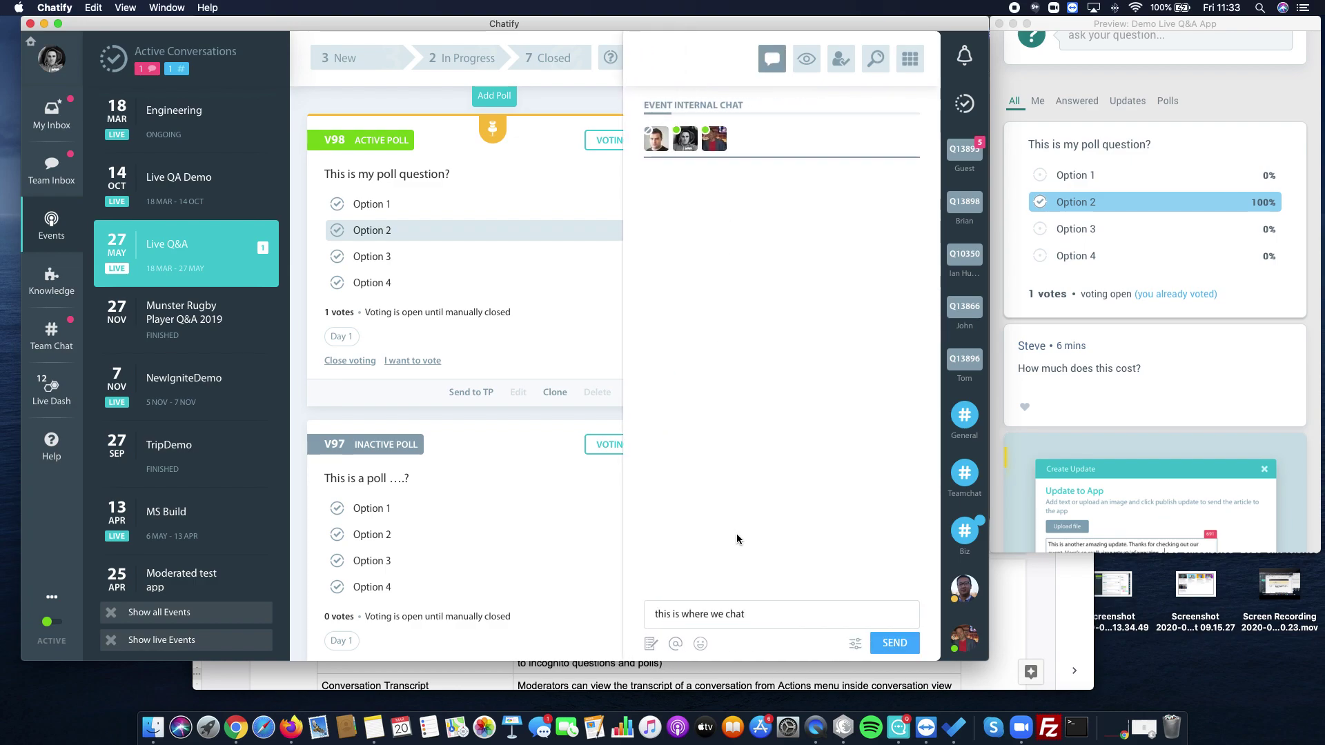
click(895, 645)
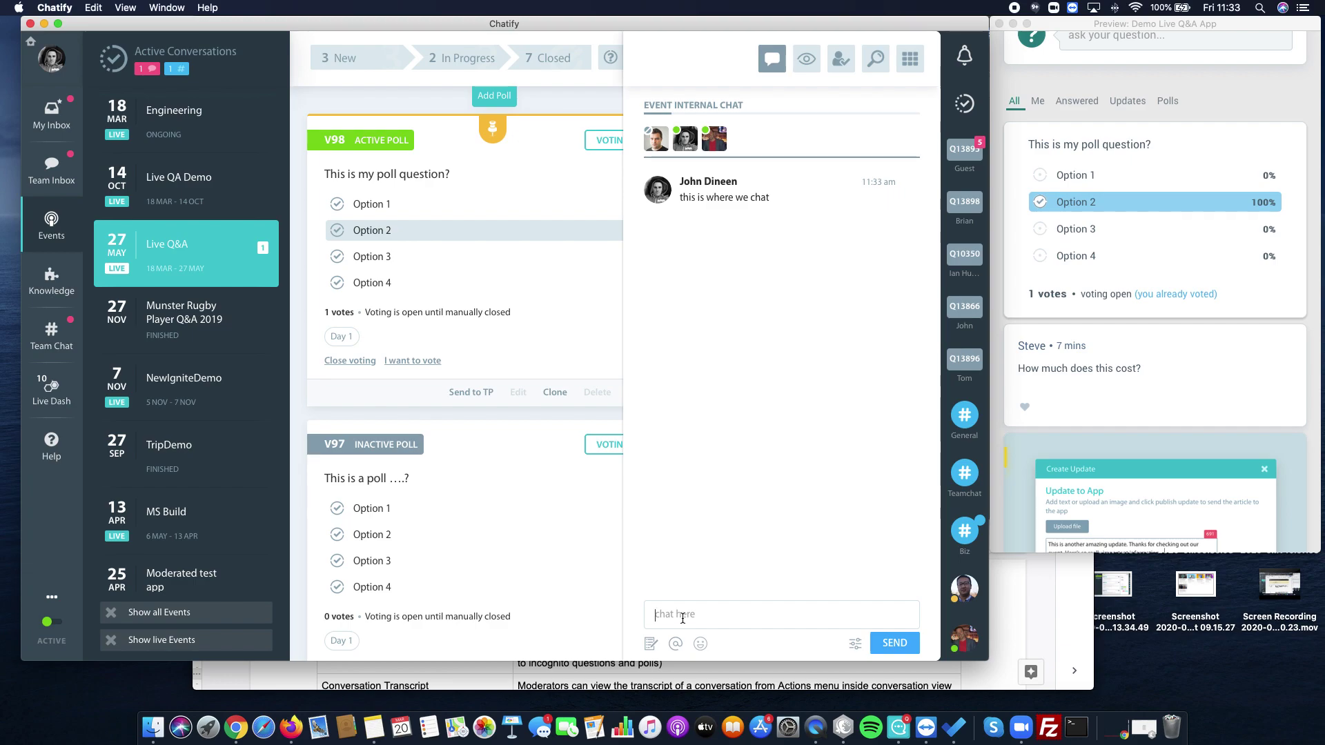
text(this iis where you chat during an event.)
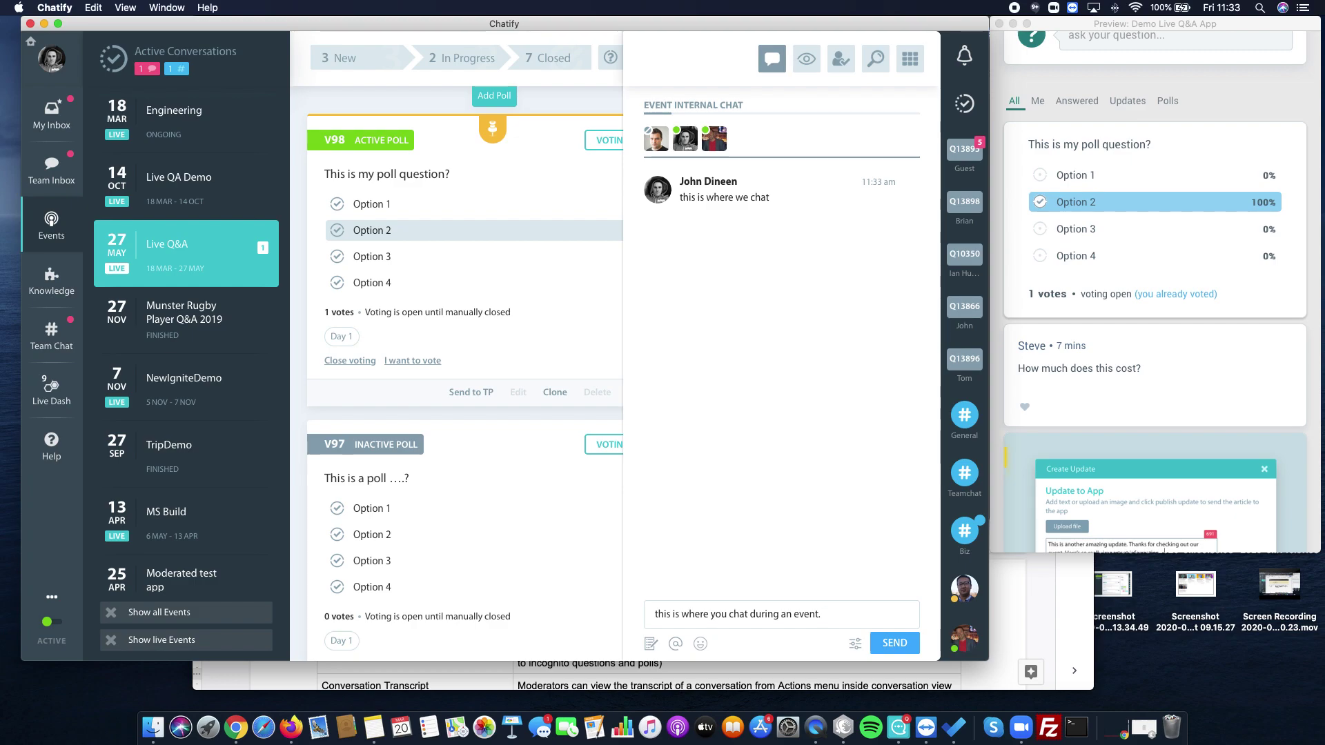
key(Return)
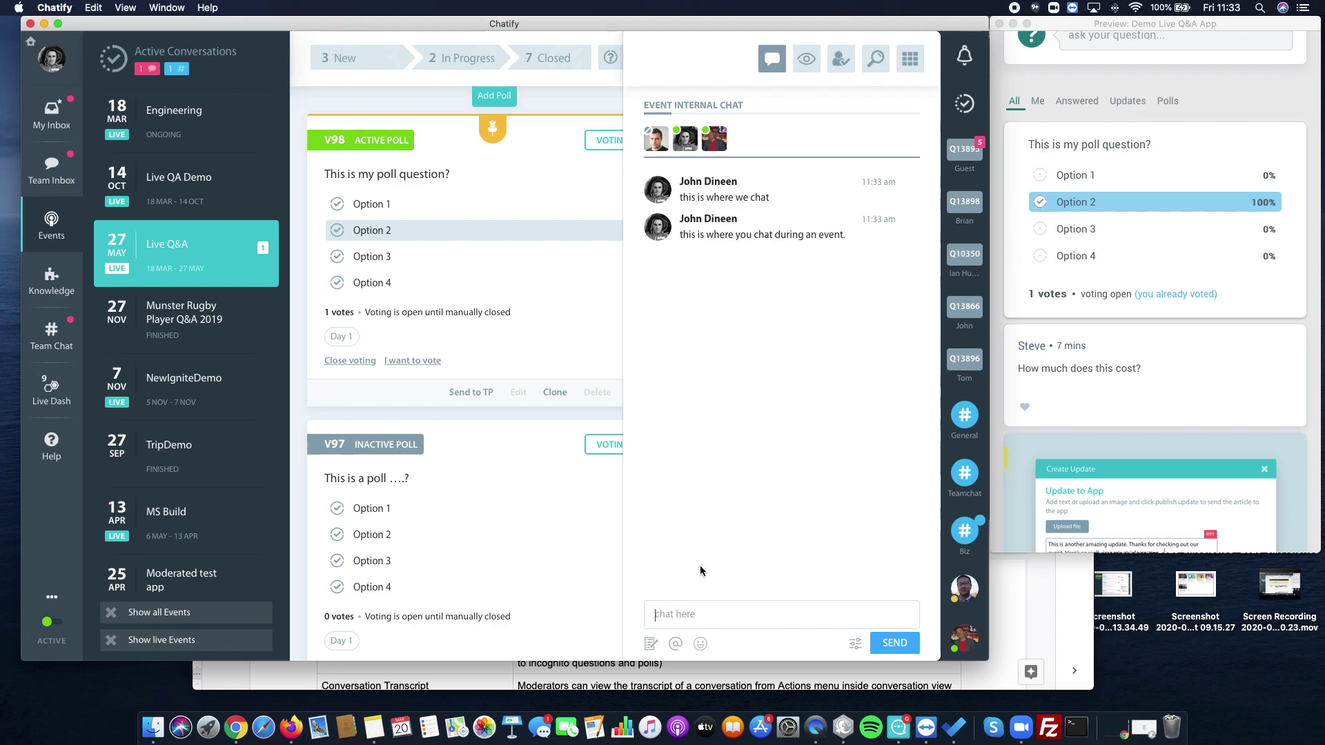
Mention the first listed co-worker in the internal chat and send the message
click(675, 645)
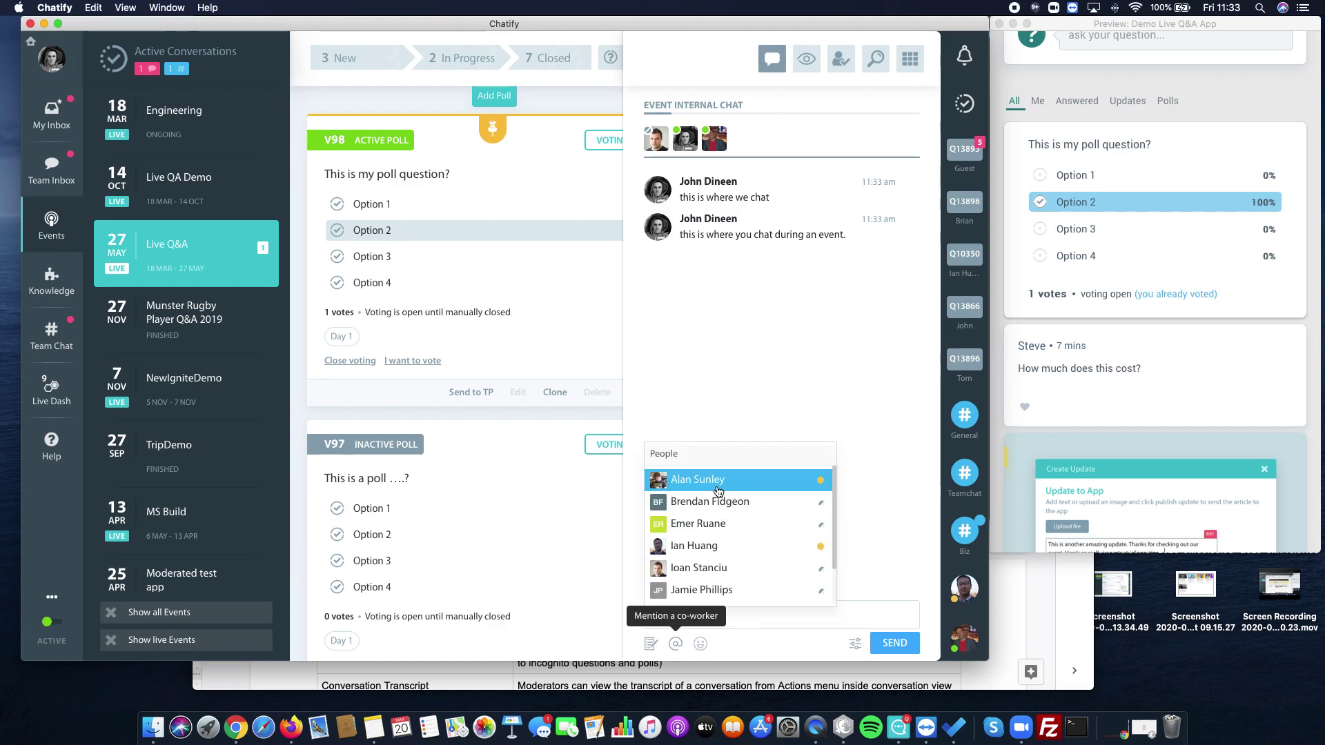
click(718, 482)
click(904, 644)
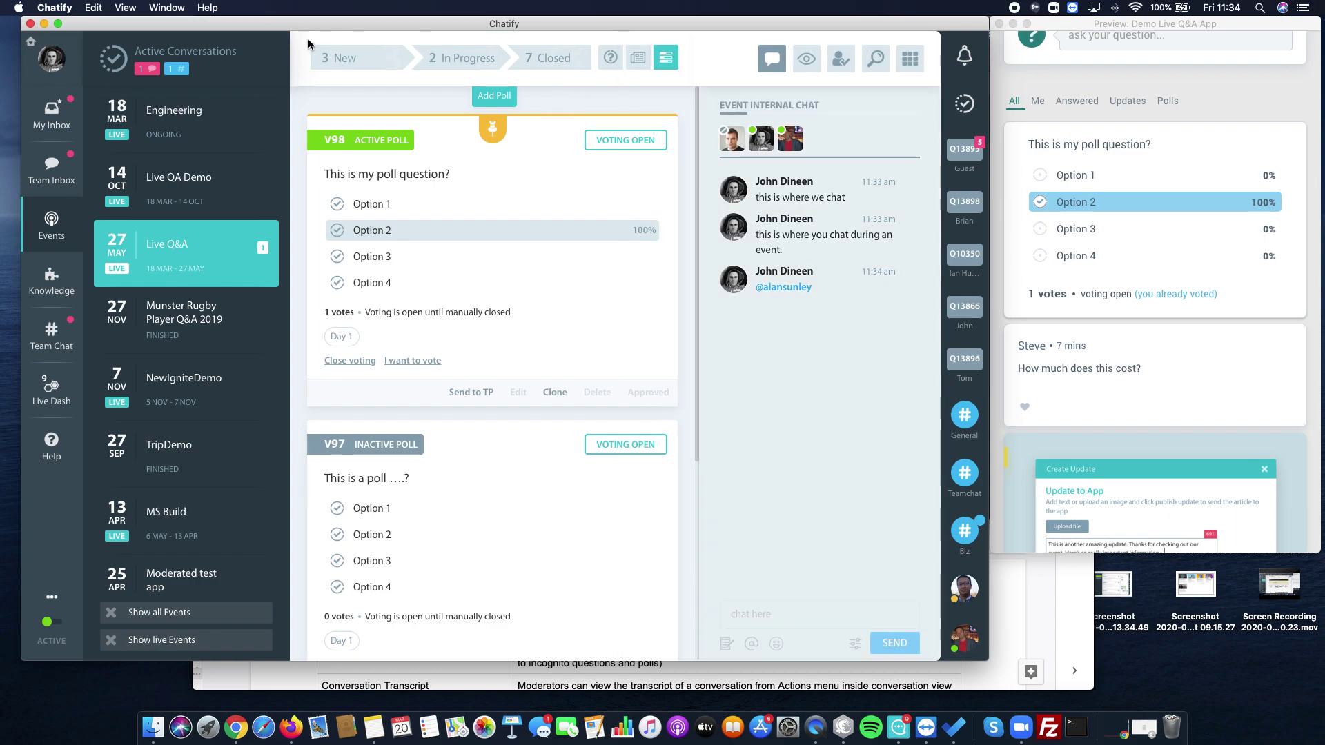
Filter the event's questions to the new ones
click(369, 62)
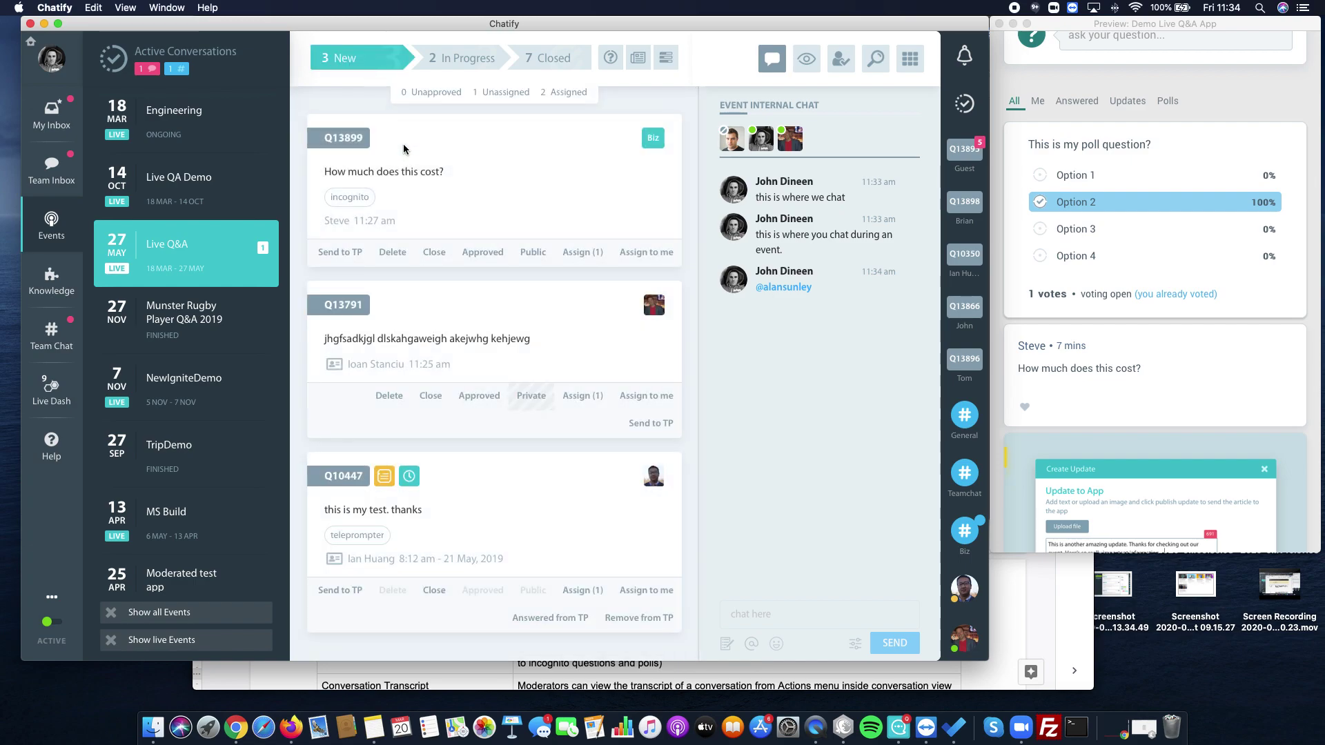
Send "not sure how to answer this one - can you help" mentioning the fourth listed co-worker in the internal discussion of "How much does this cost?"
click(464, 211)
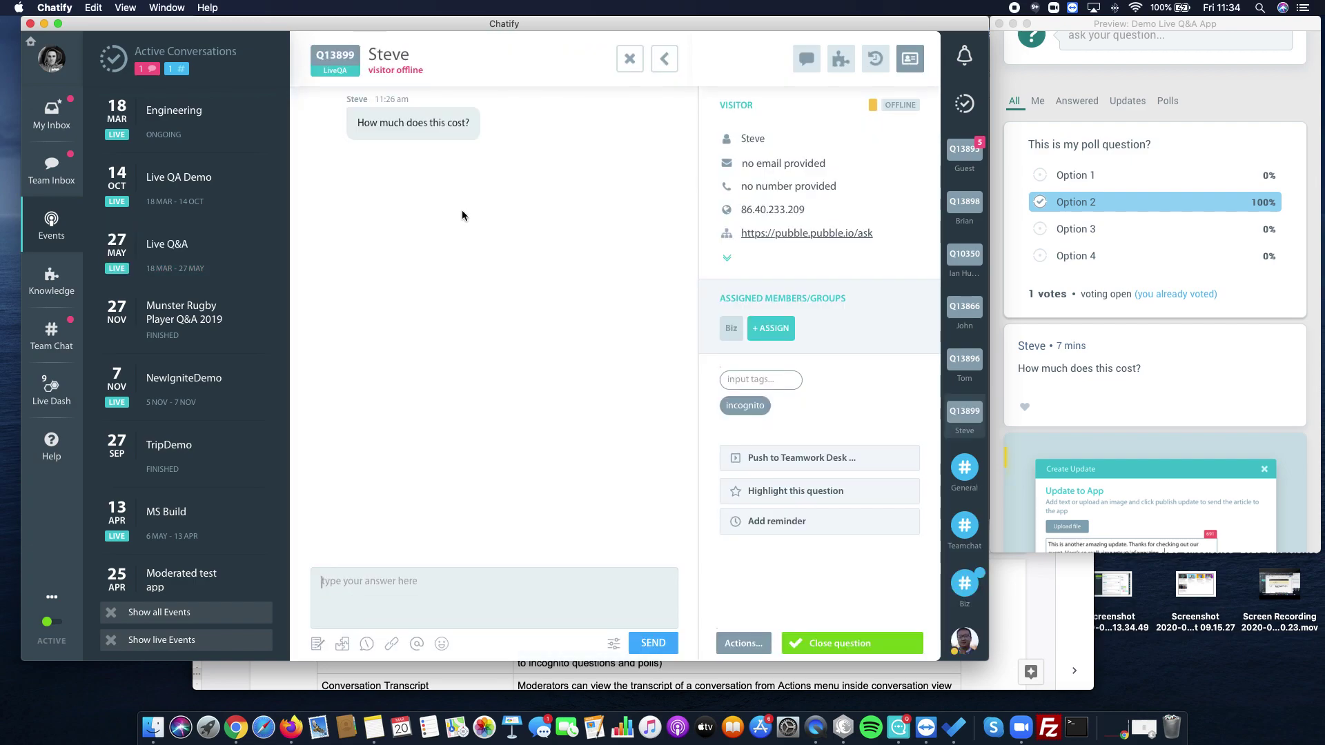
click(807, 63)
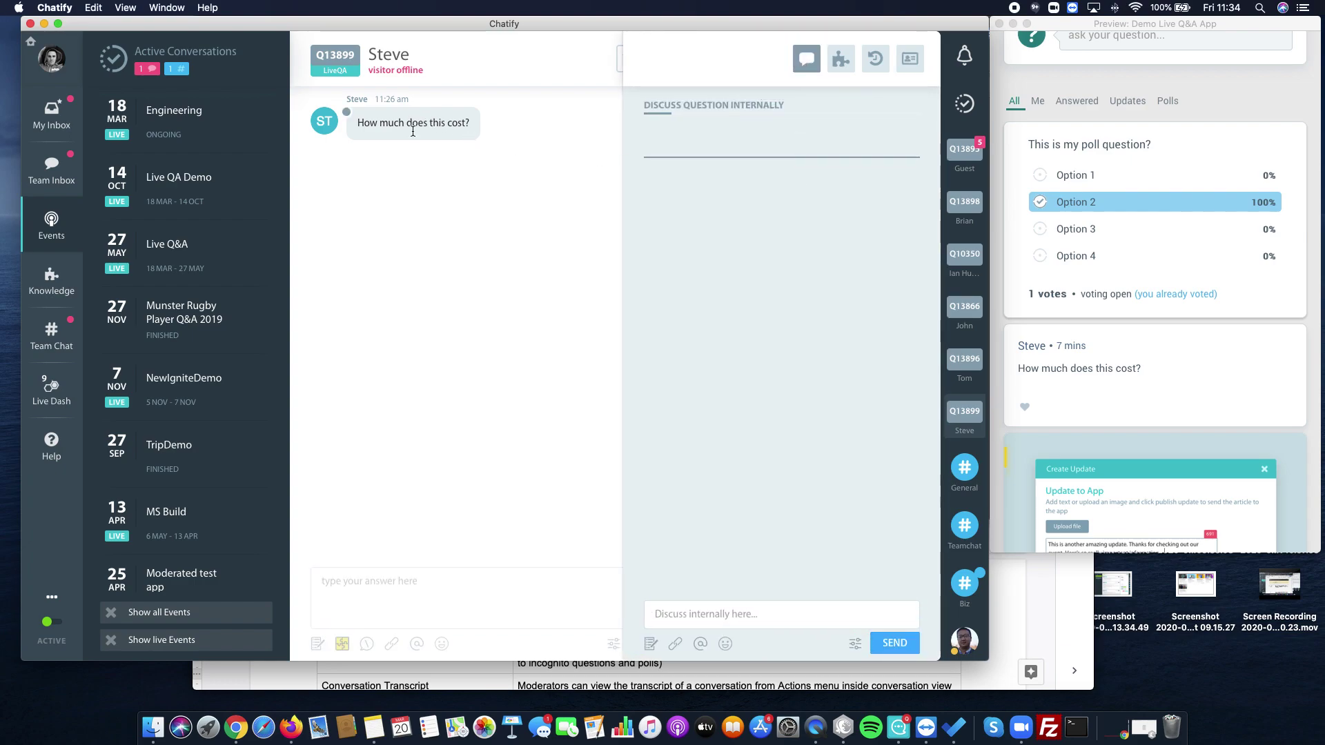
click(726, 613)
text(not sure how )
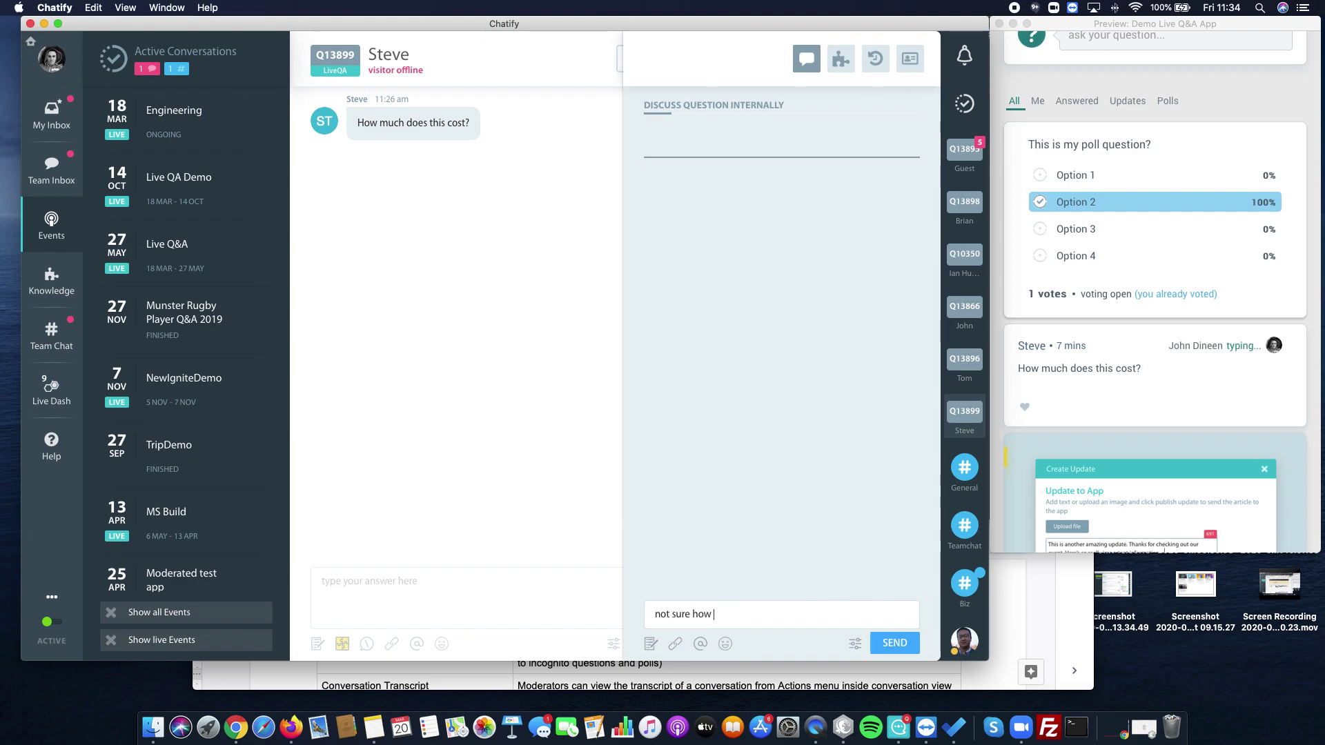
text(to answer this one - can you)
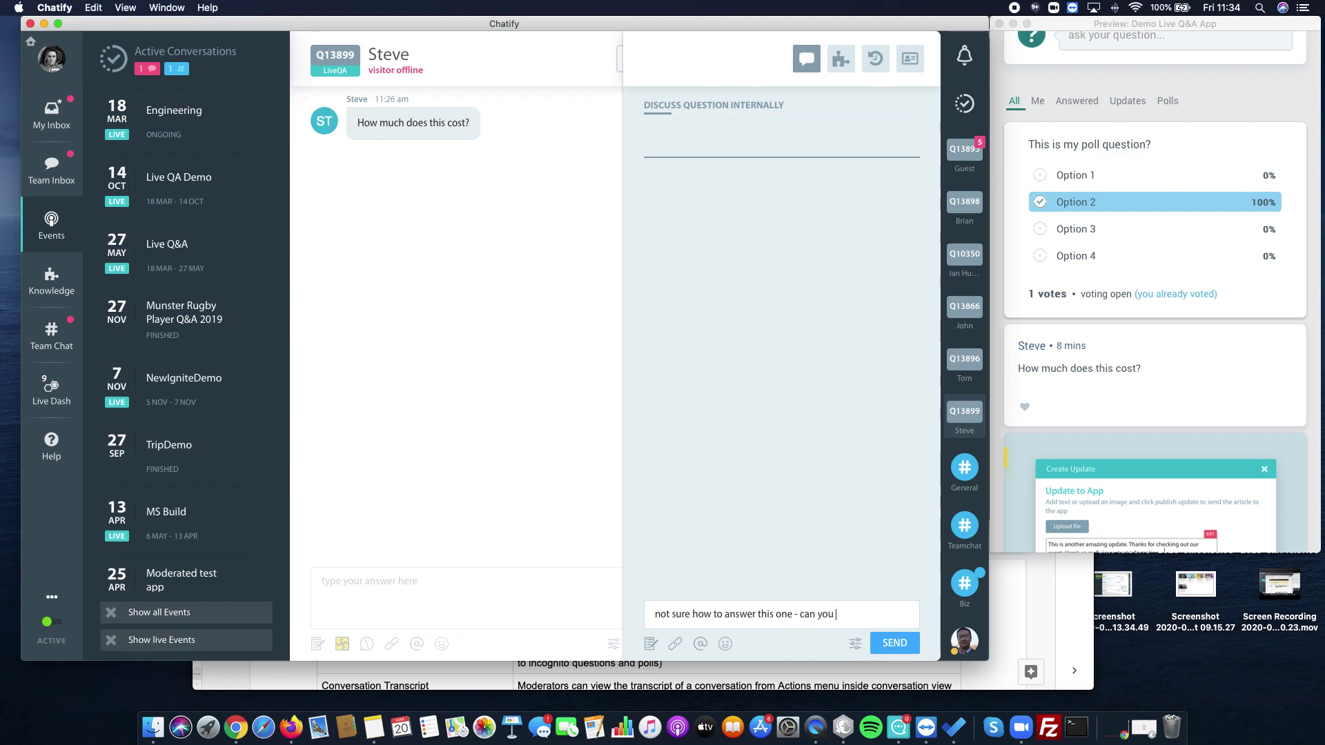
text( help @)
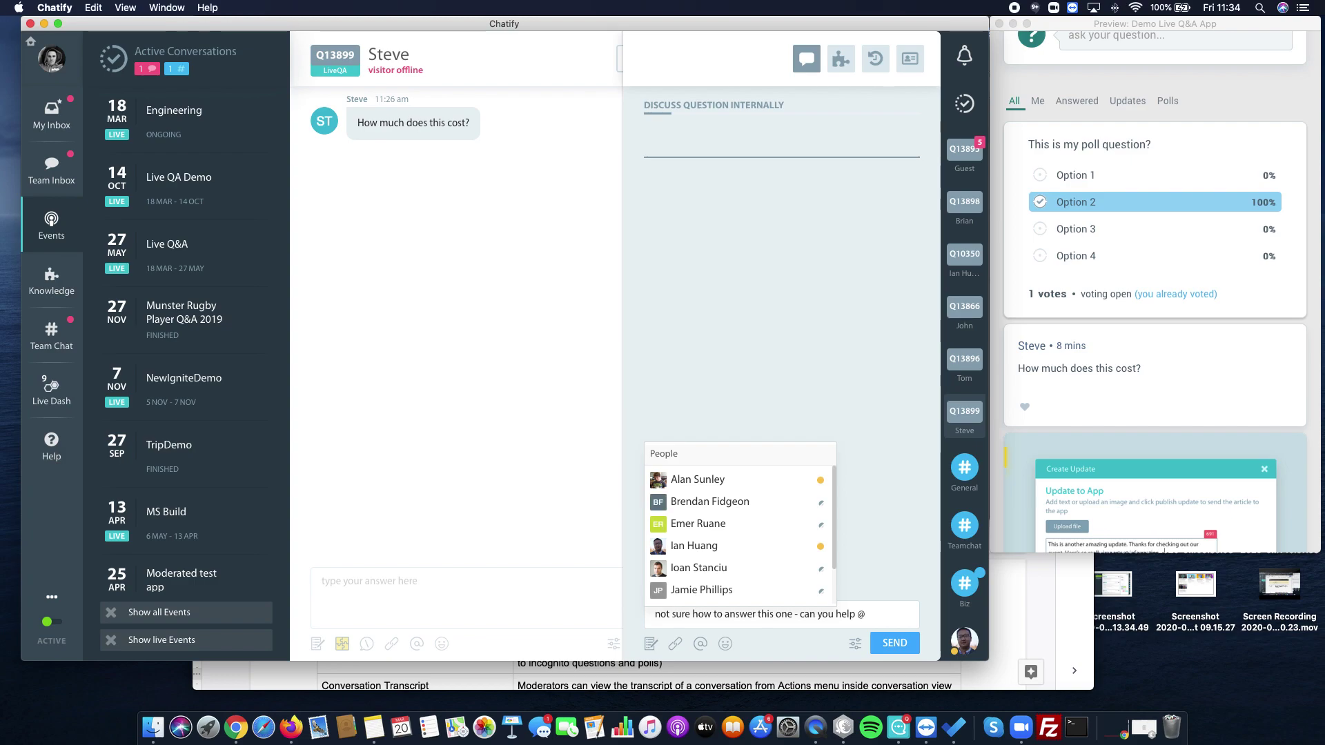
click(702, 547)
click(893, 642)
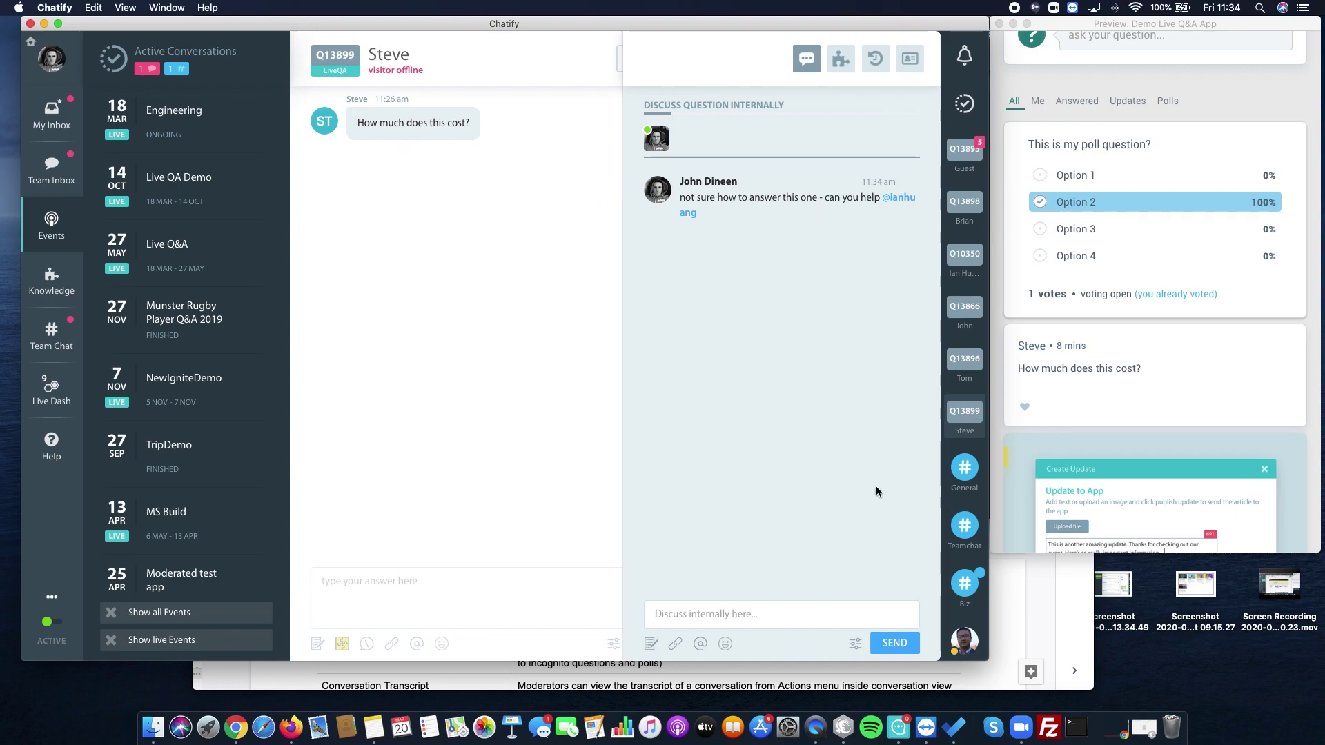
click(570, 362)
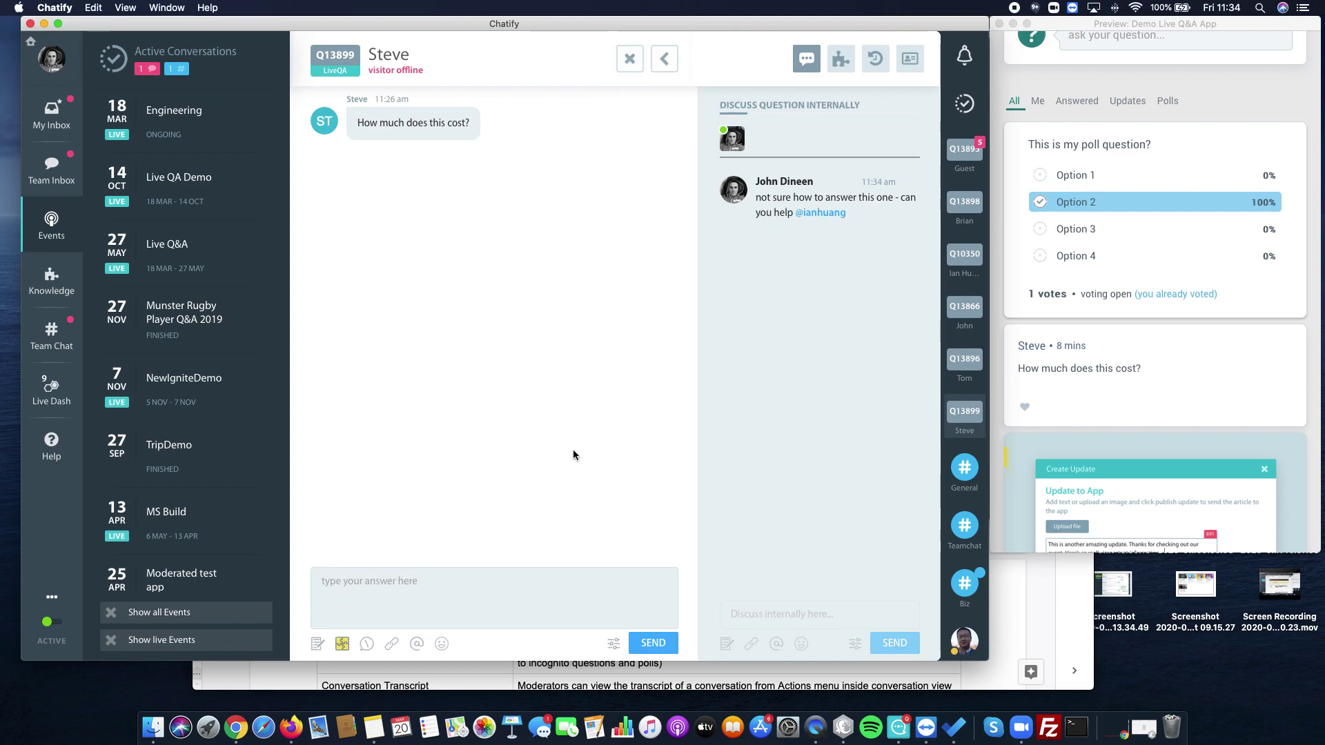
click(665, 60)
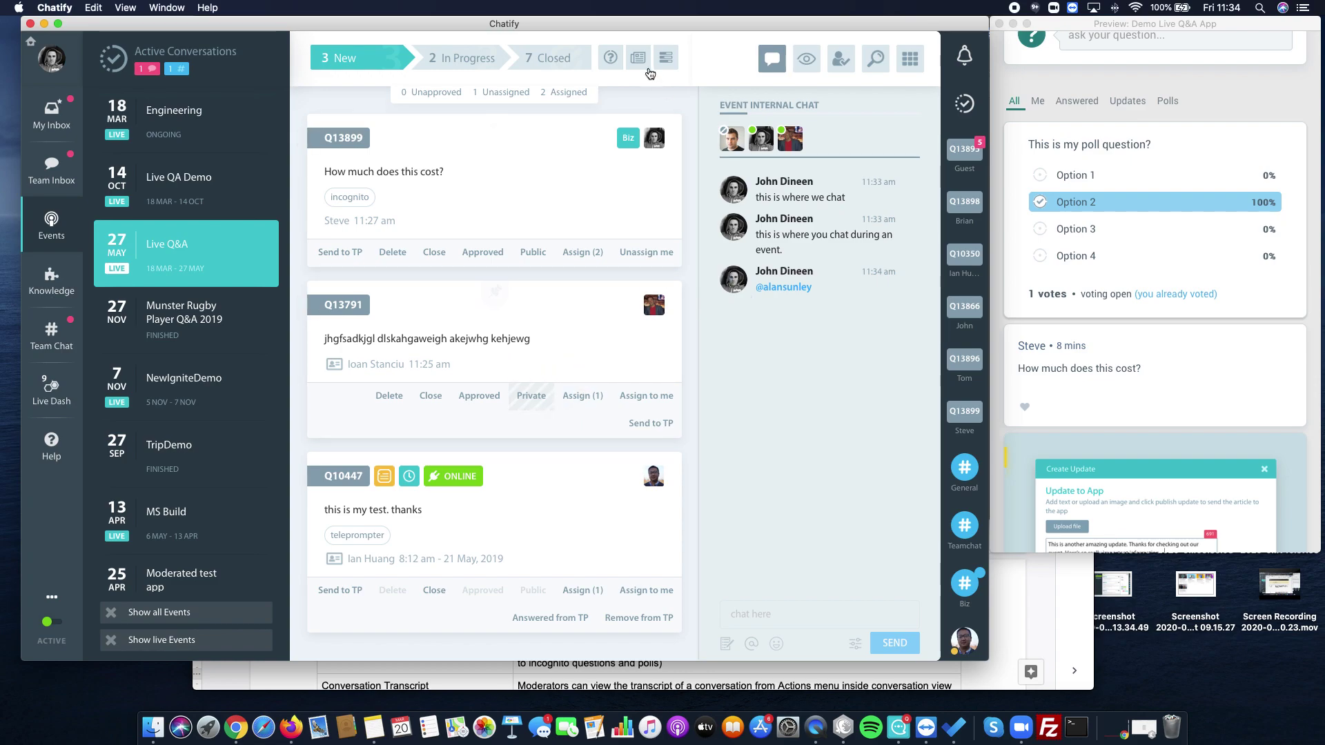
Show the event's polls, and switch to Notes to highlight the demo topics one by one from Layout to Polls
click(664, 59)
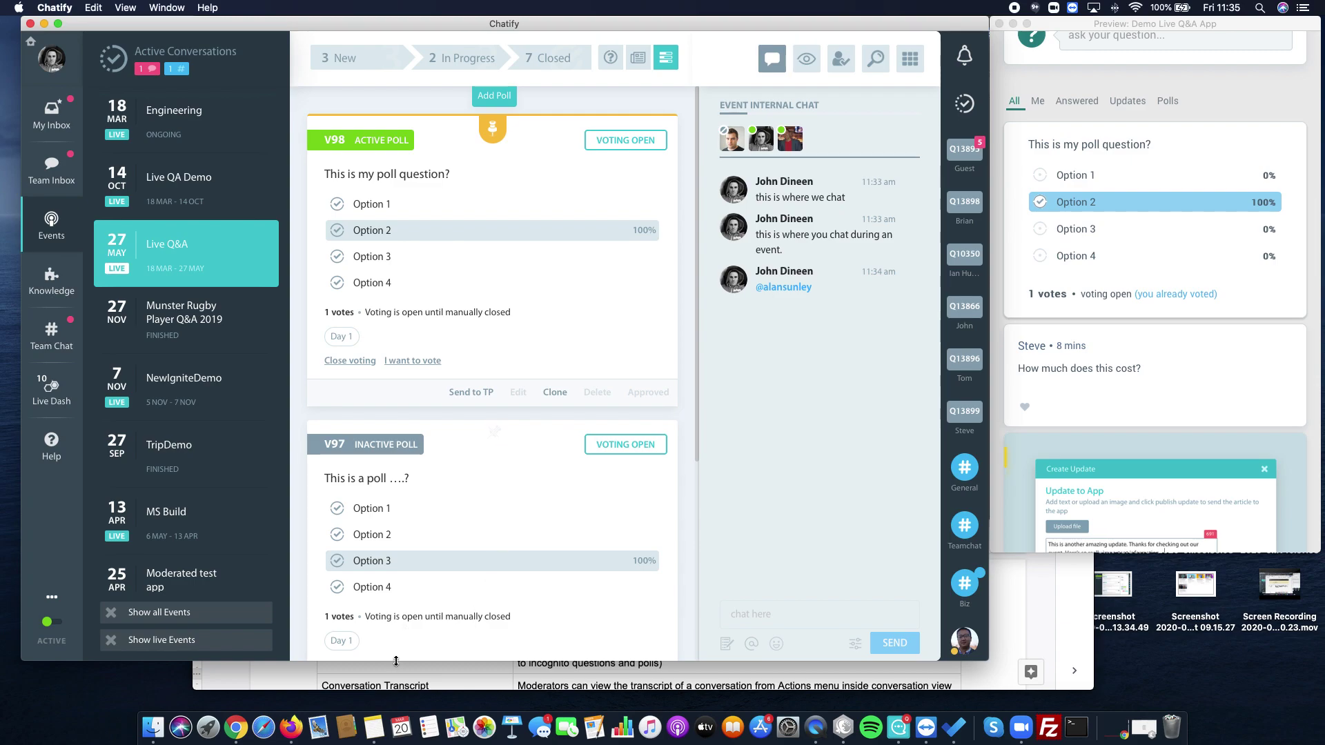
key(super+Tab)
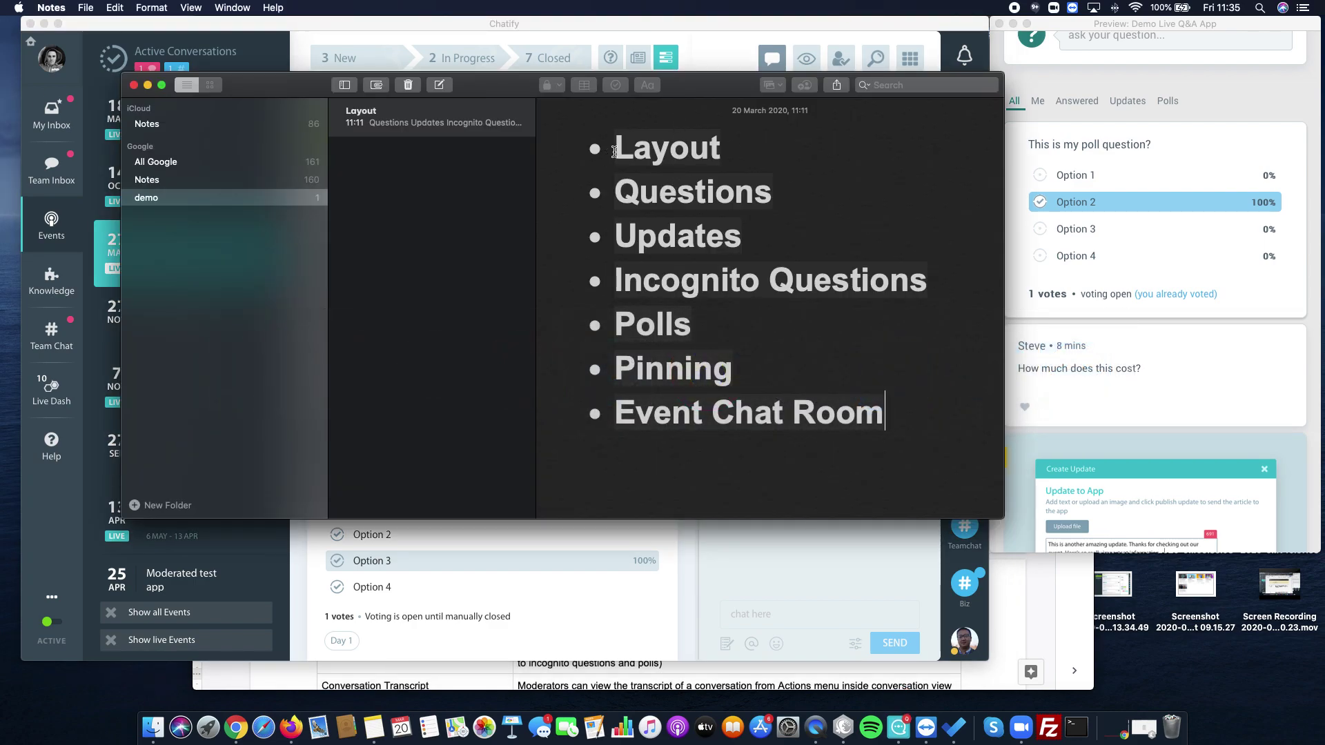
drag(608, 155, 742, 156)
drag(616, 191, 773, 195)
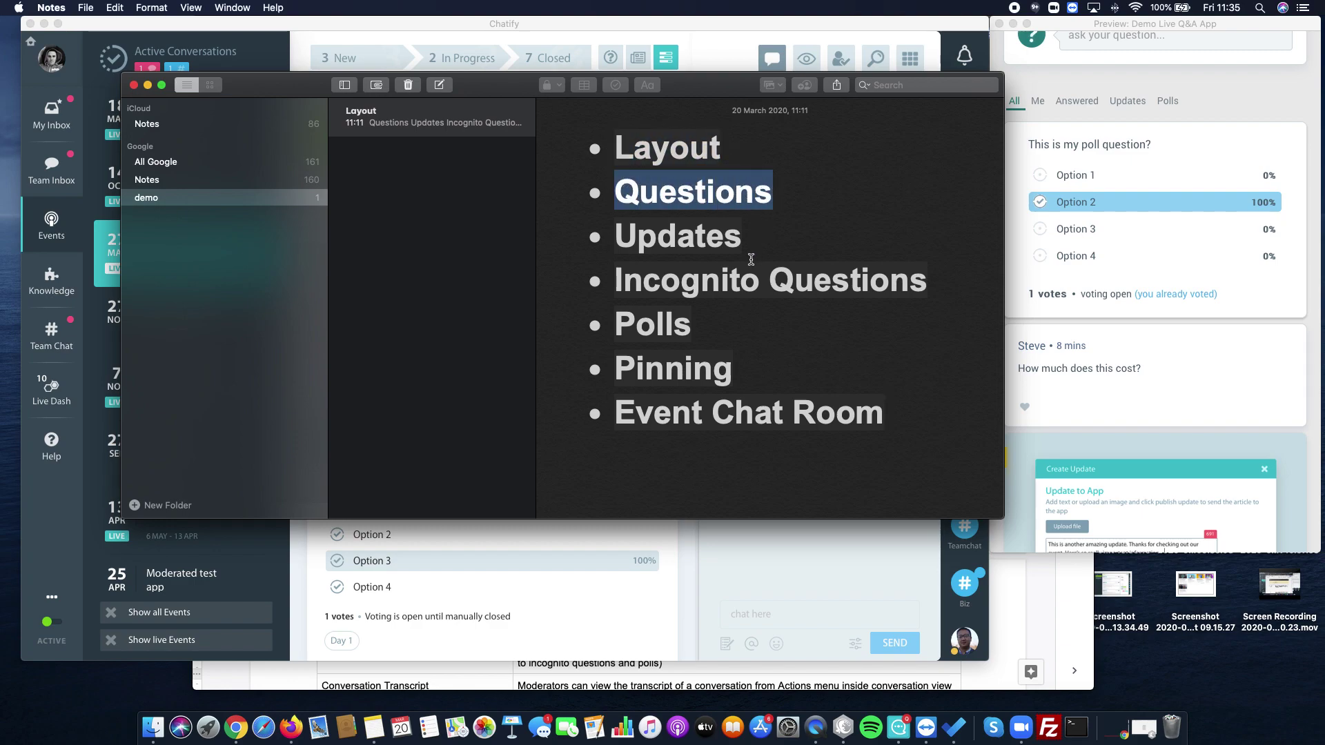
triple_click(704, 249)
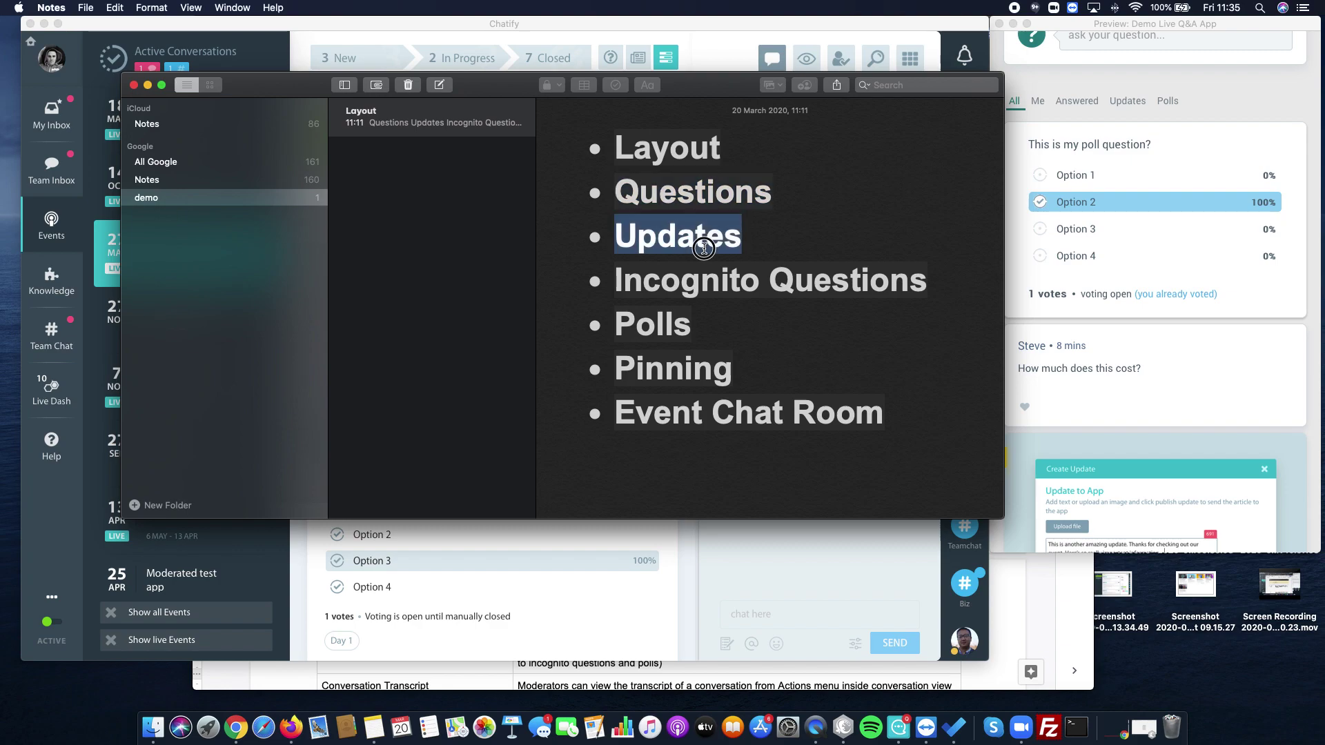
triple_click(710, 286)
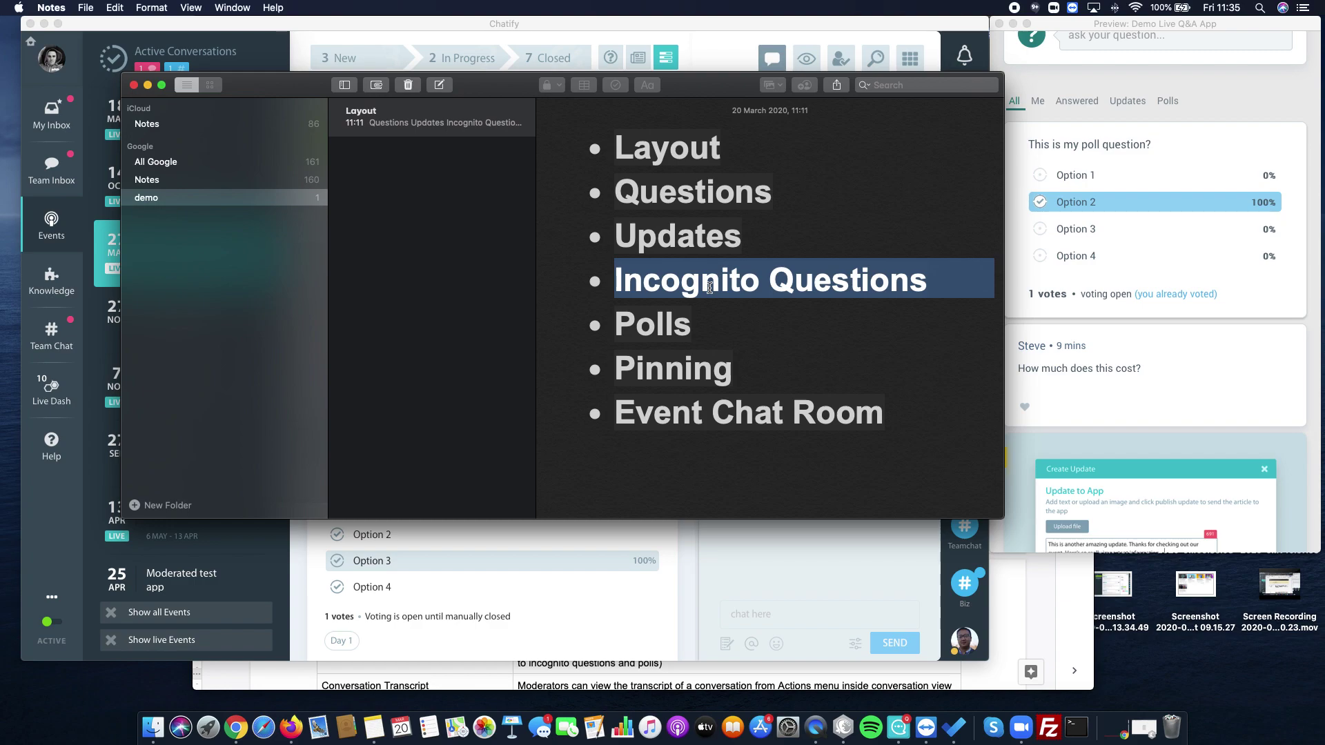
double_click(673, 331)
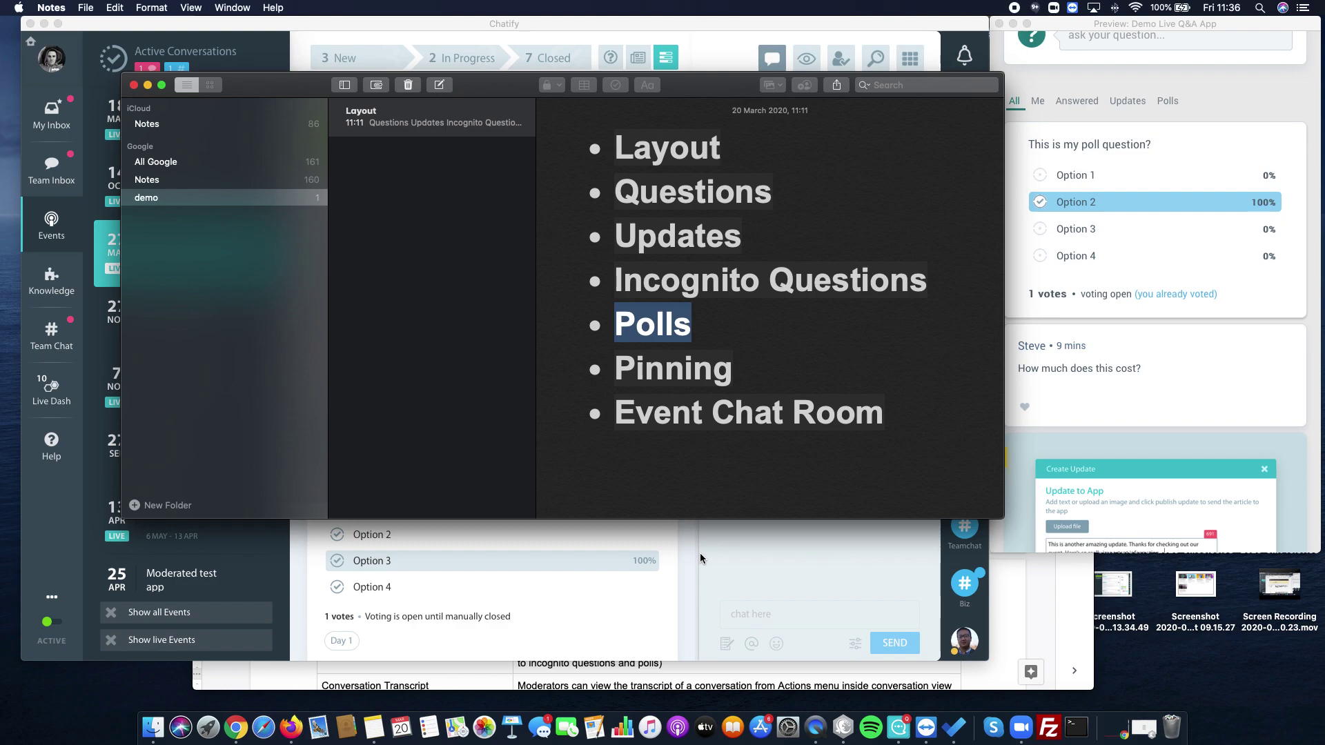
Switch back to Chatify, and approve and pin the inactive poll "This is a poll ….?"
click(702, 552)
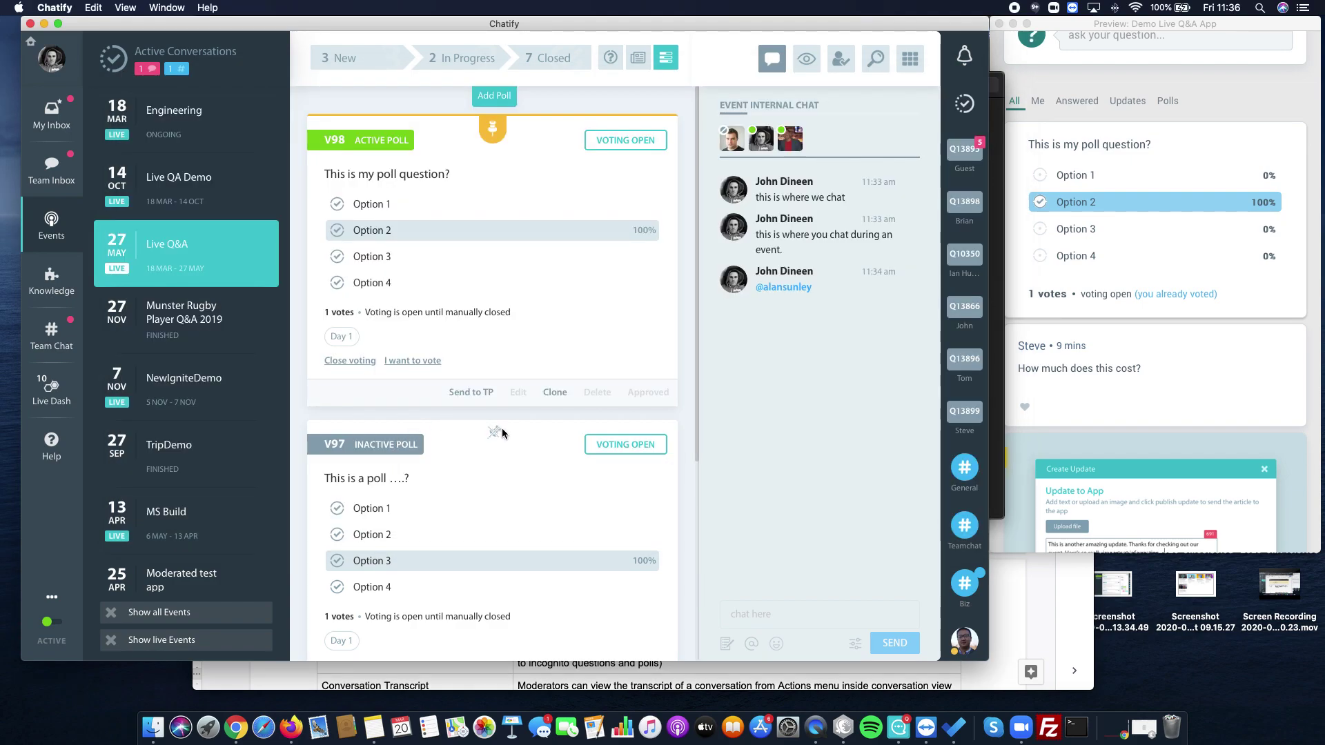
scroll(503, 428, down, 2)
scroll(540, 413, down, 1)
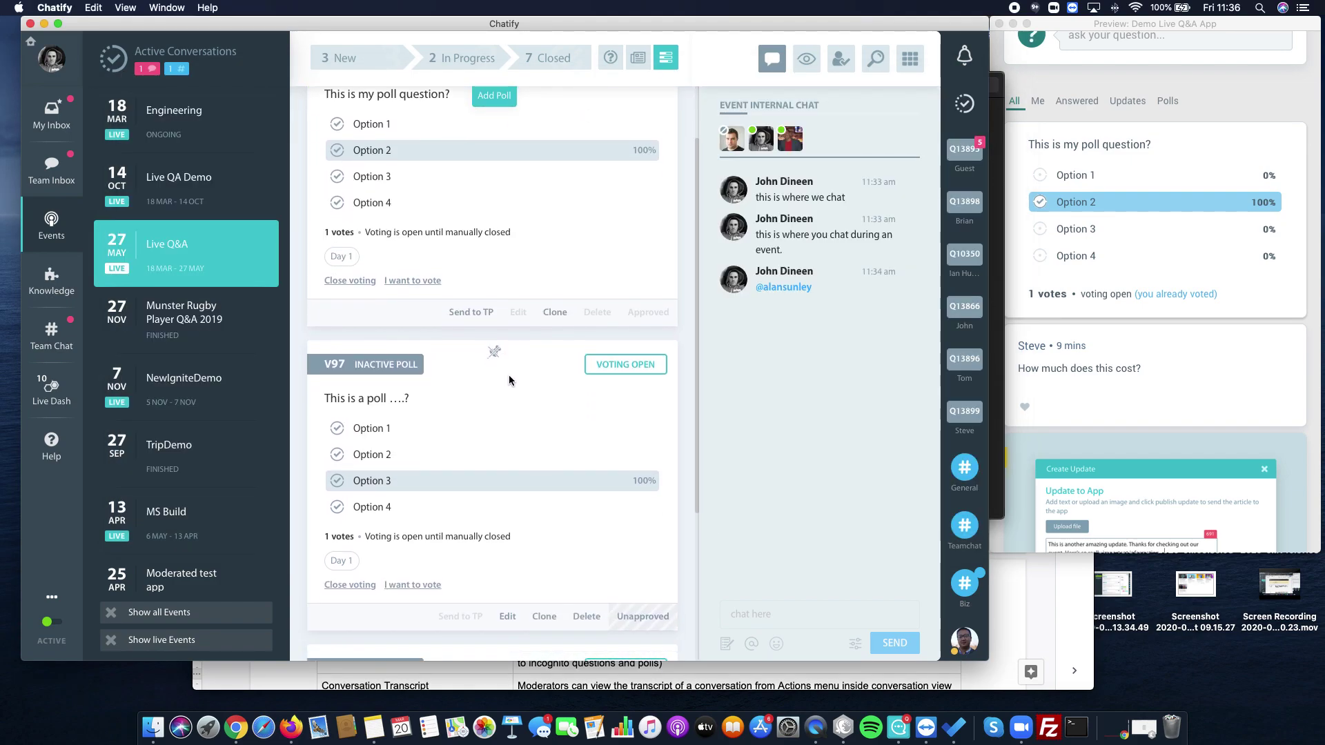
click(643, 616)
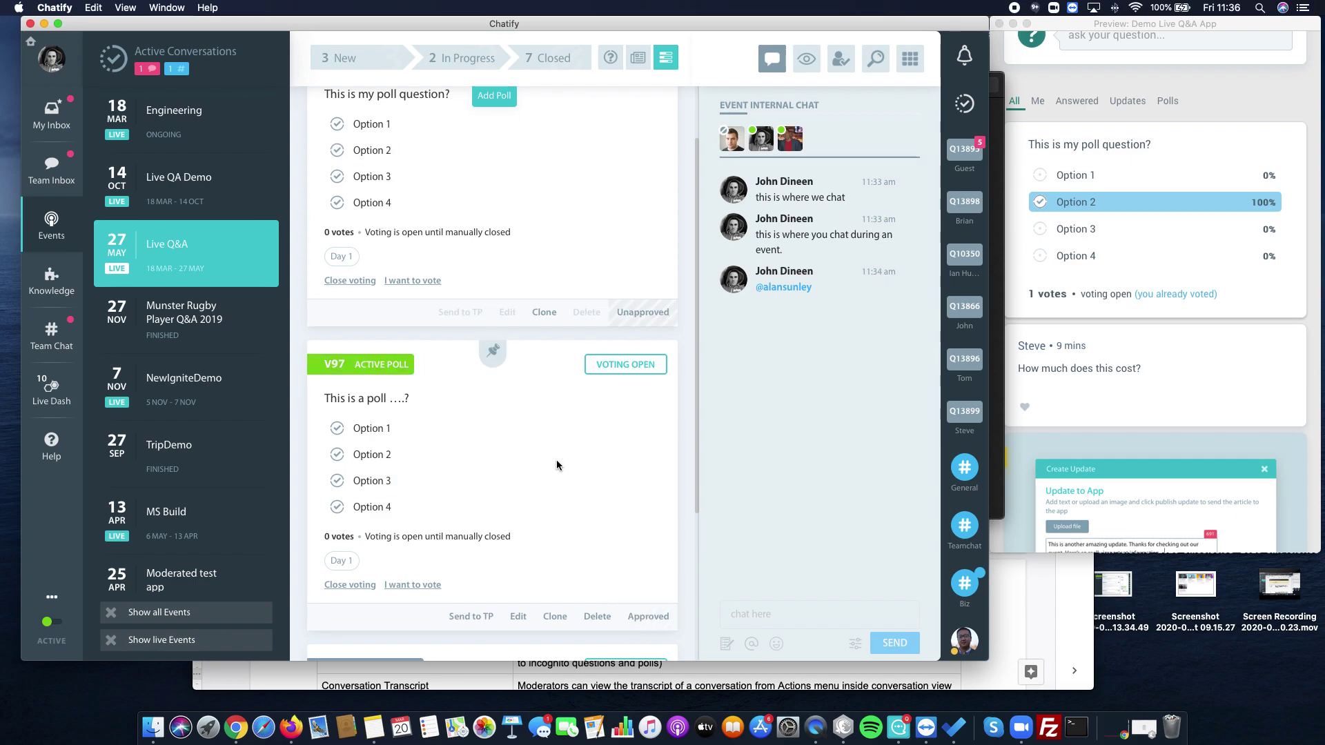
click(493, 362)
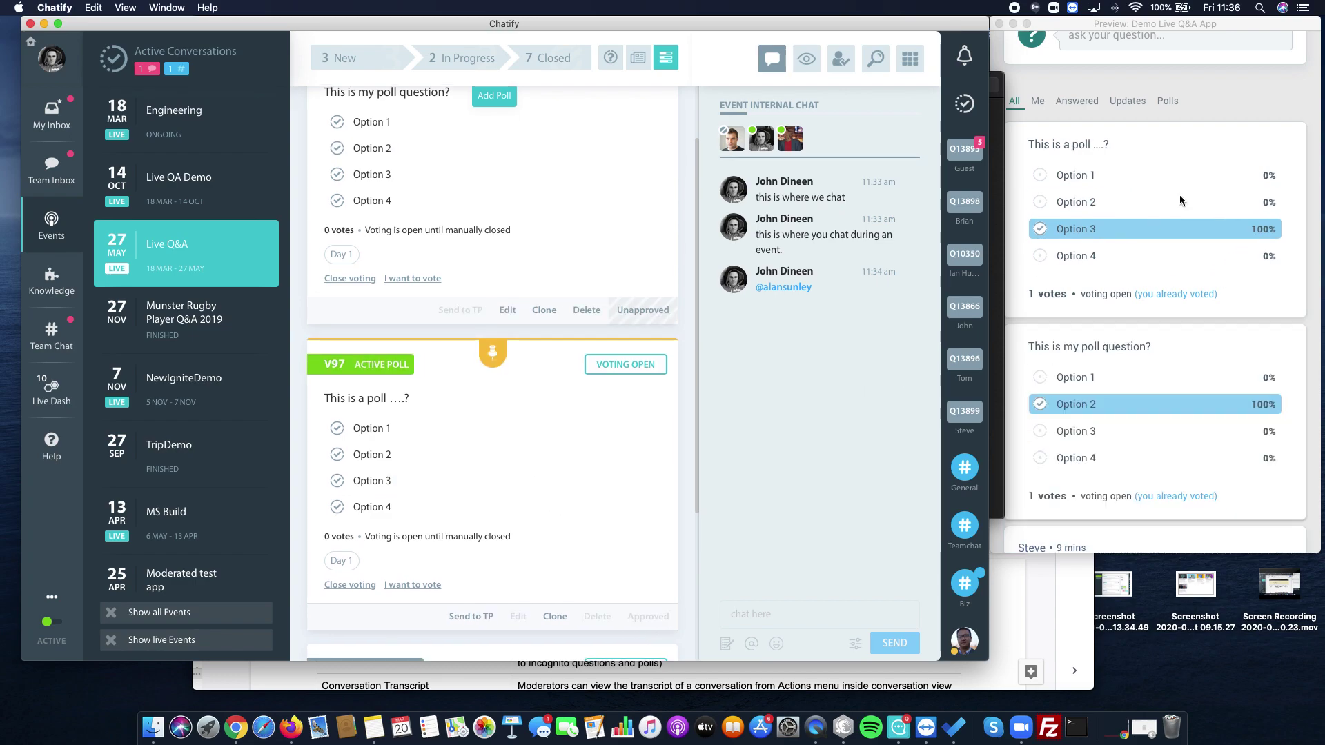
scroll(644, 229, up, 3)
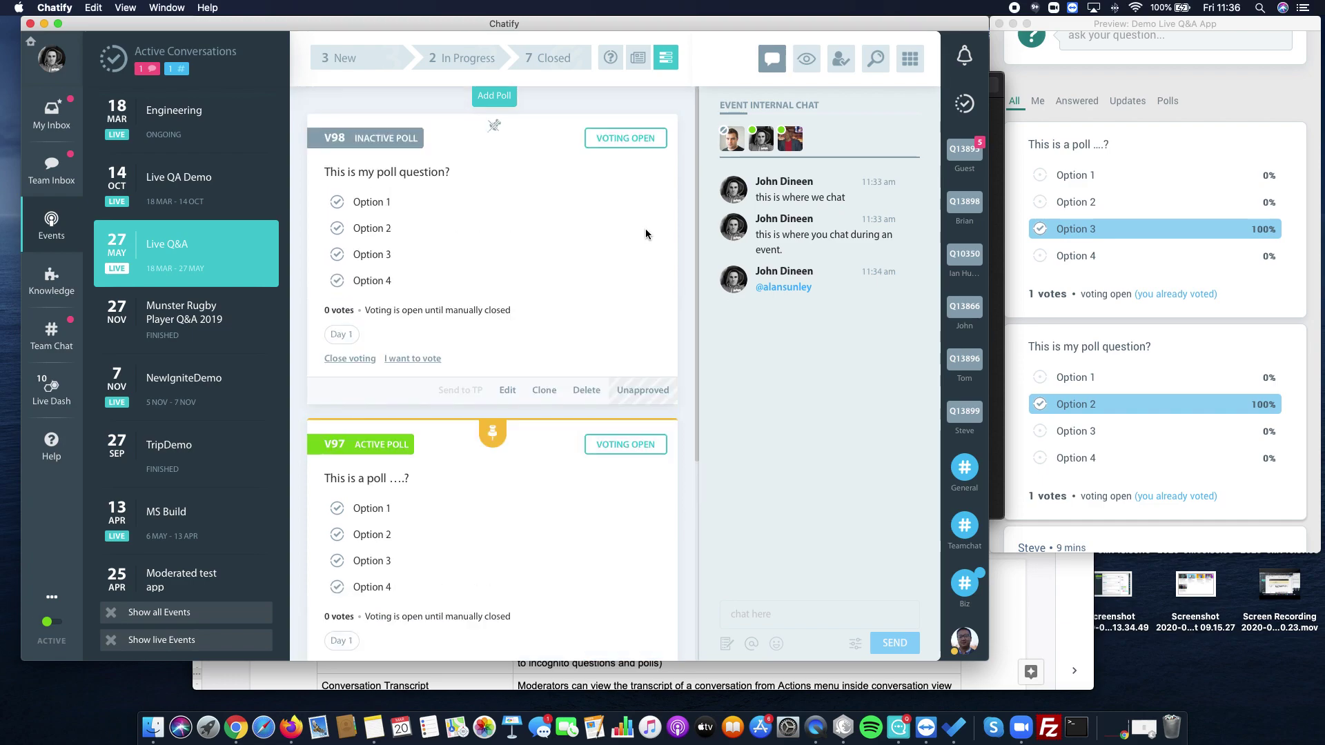
Pin the update "This is another amazing update", and pin the new question "How much does this cost?" in its place
click(638, 58)
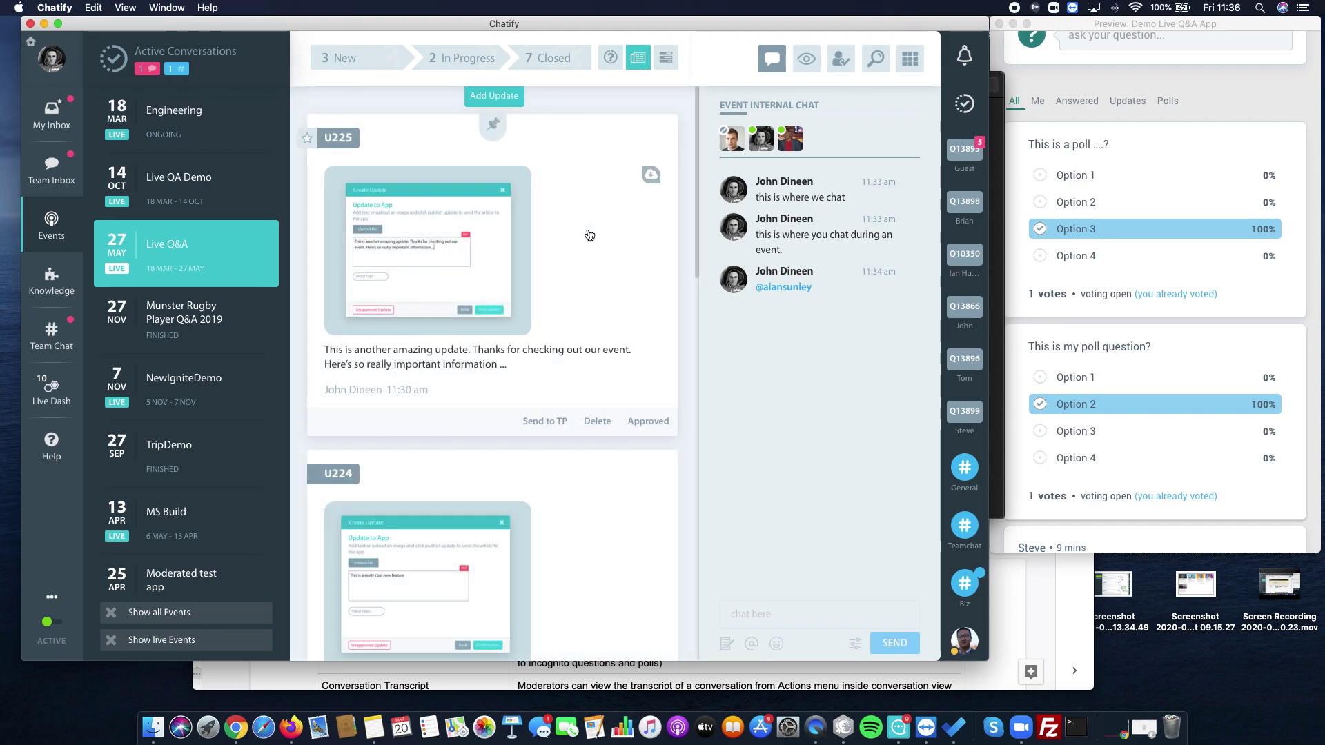
click(493, 129)
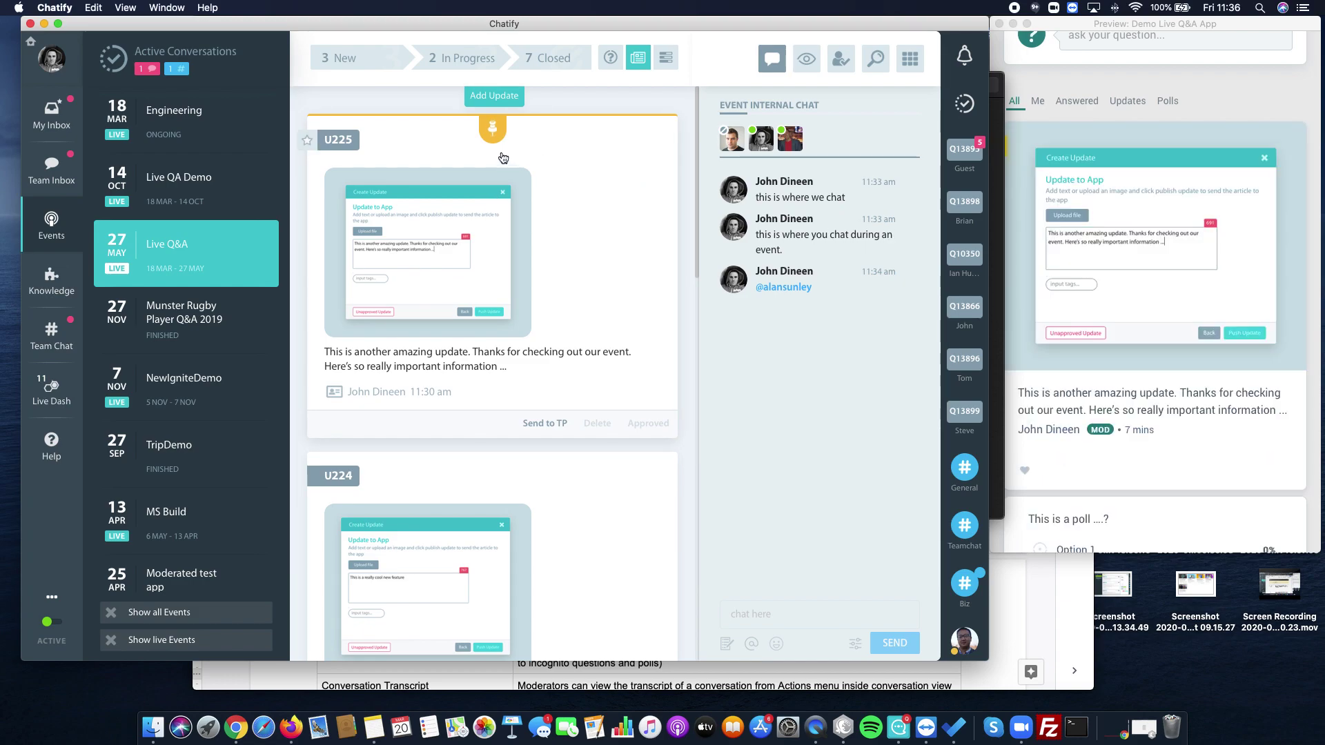
click(335, 58)
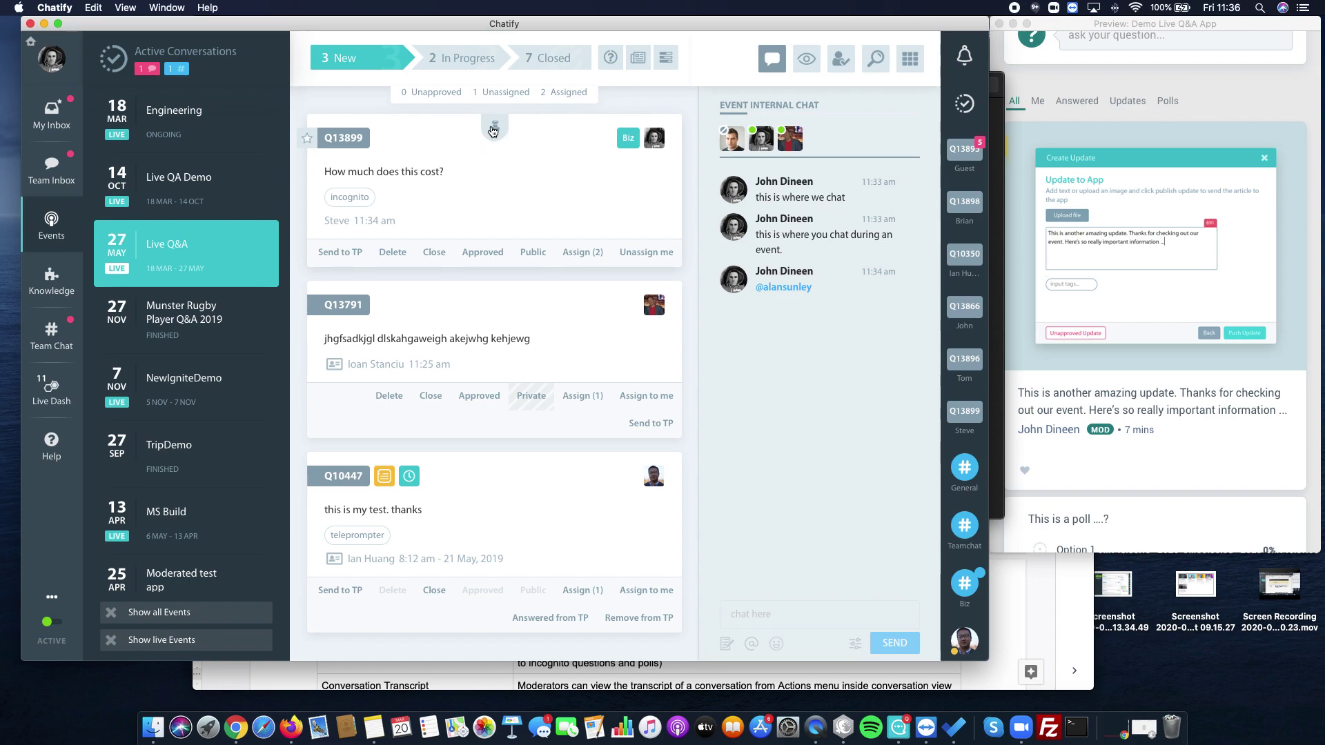
click(491, 125)
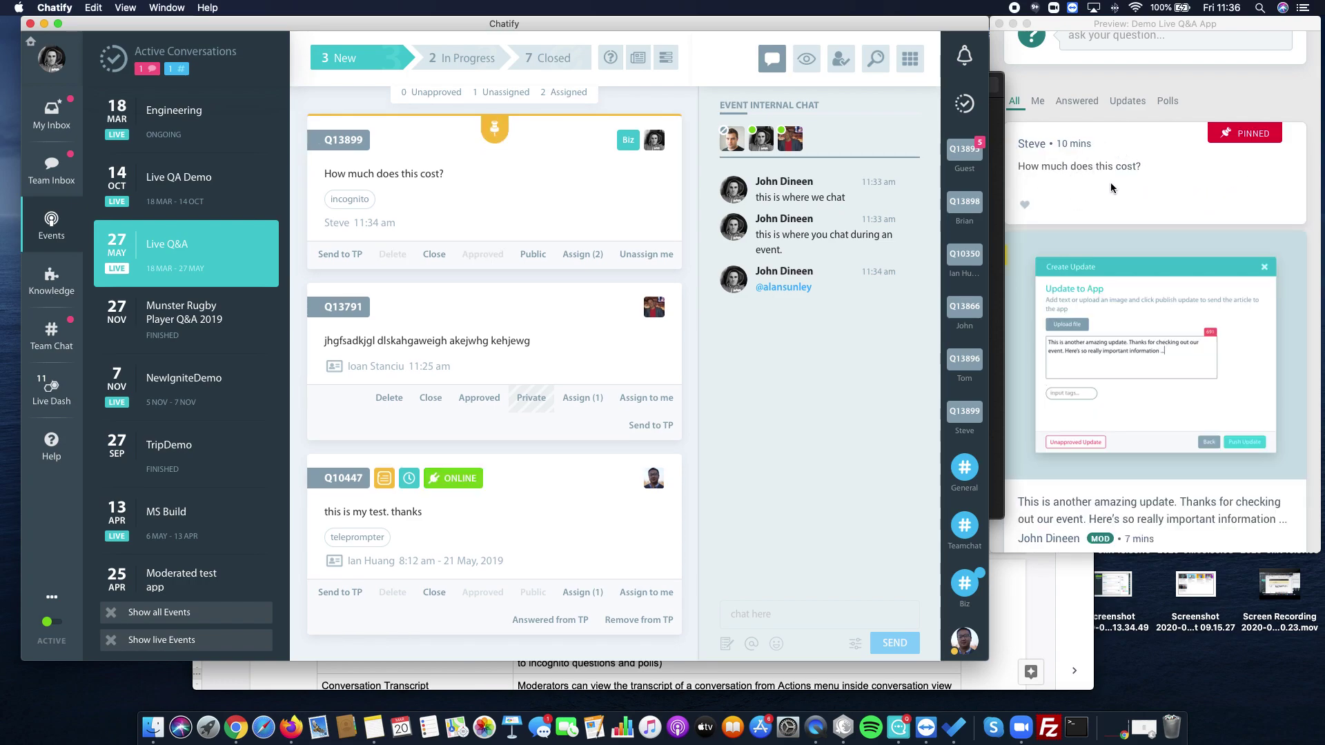
mouse_move(539, 296)
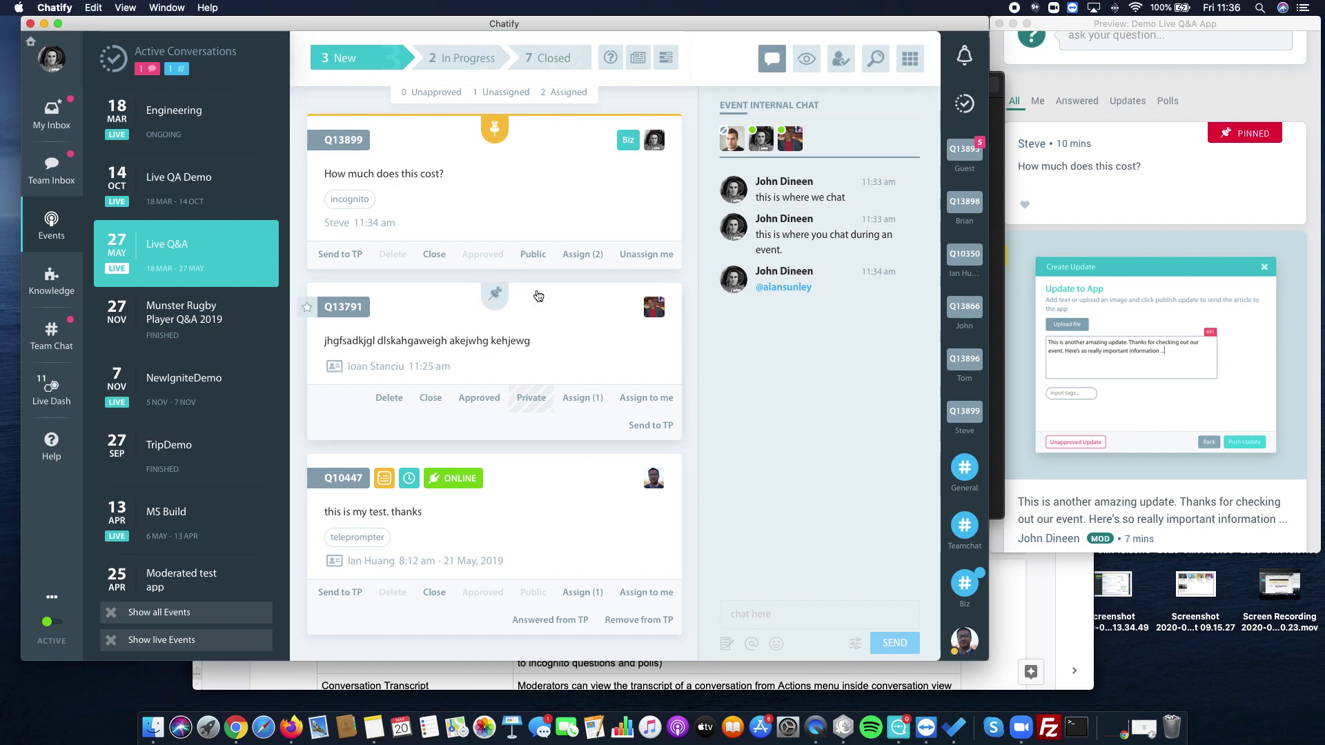
Switch to Notes and highlight the Pinning and Event Chat Room topics in the demo list
key(cmd+Tab)
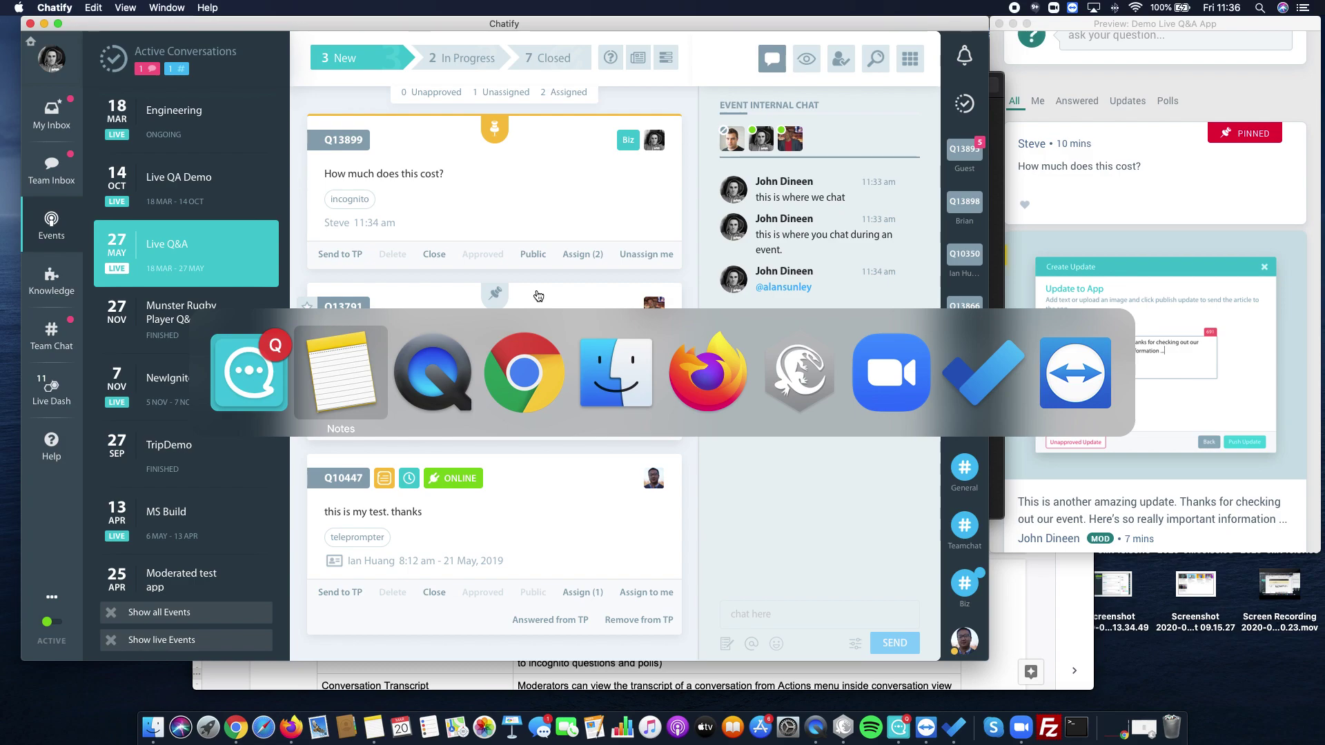
key(super+Tab)
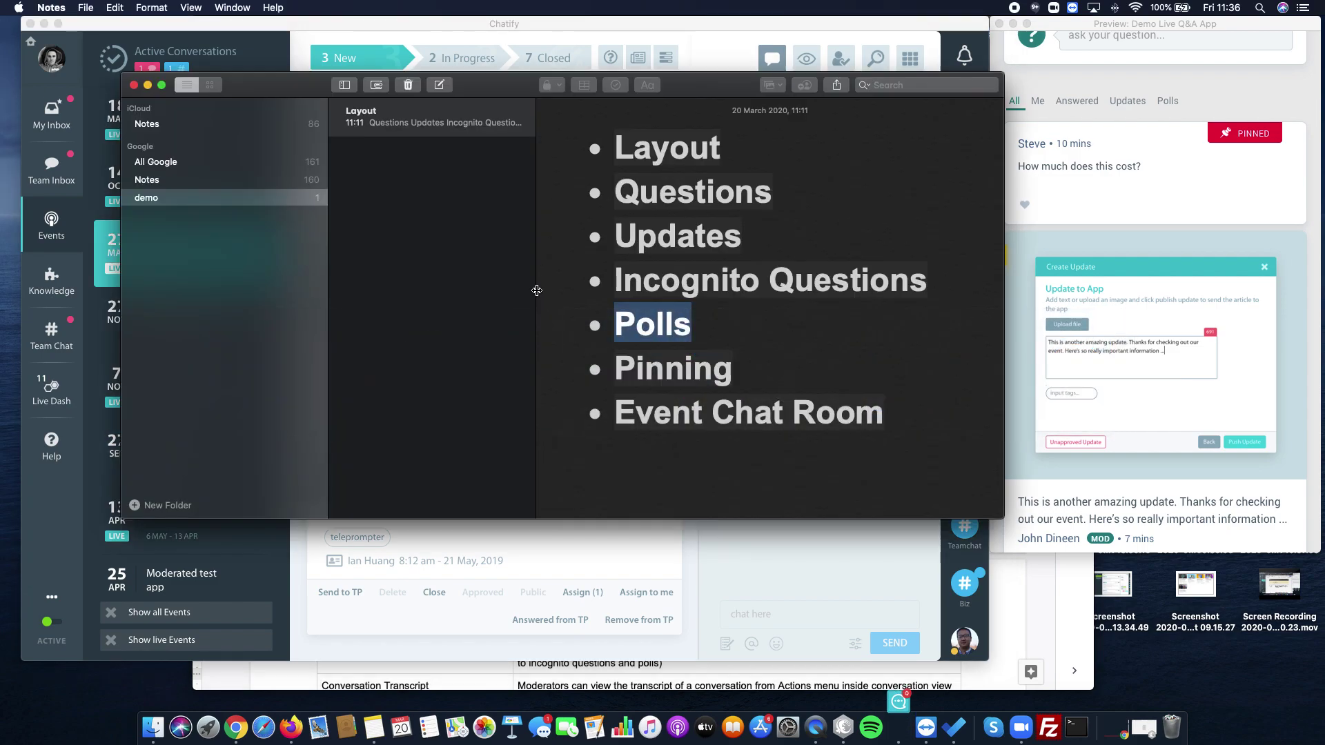
double_click(668, 376)
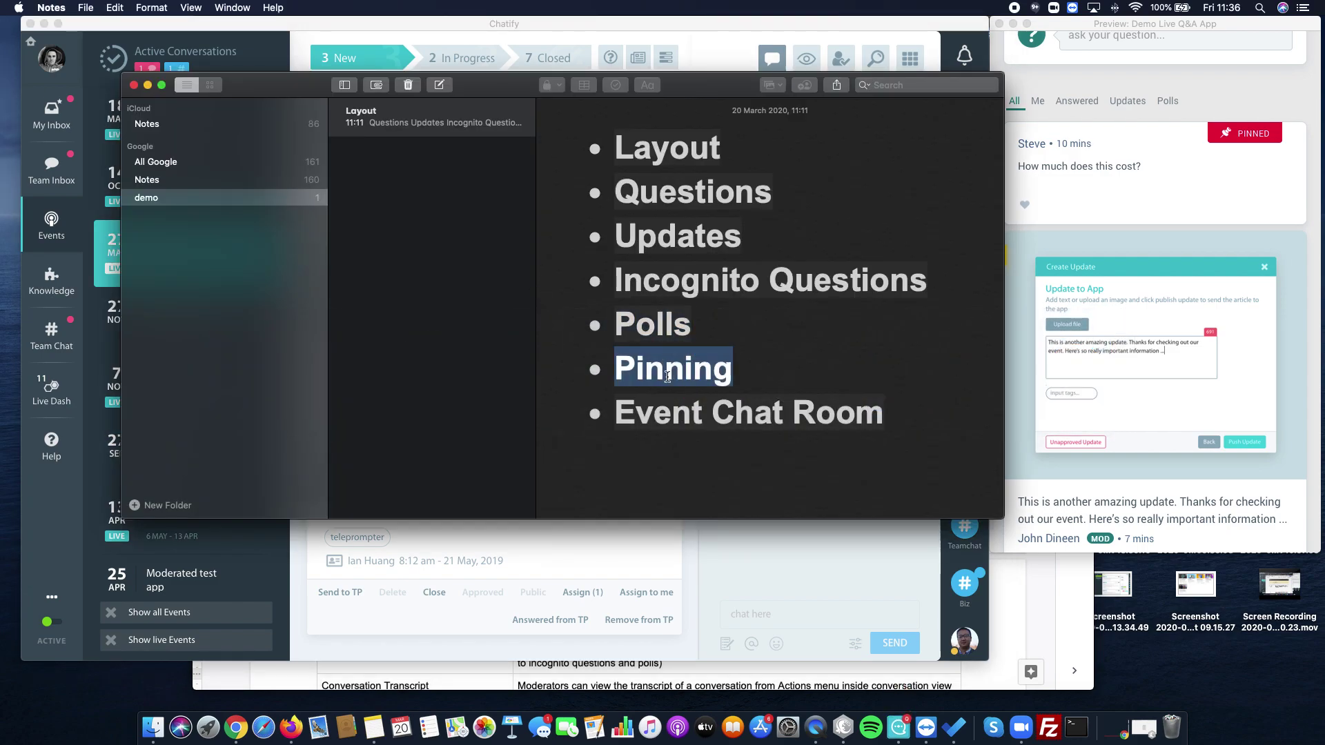
triple_click(754, 417)
scroll(750, 436, down, 1)
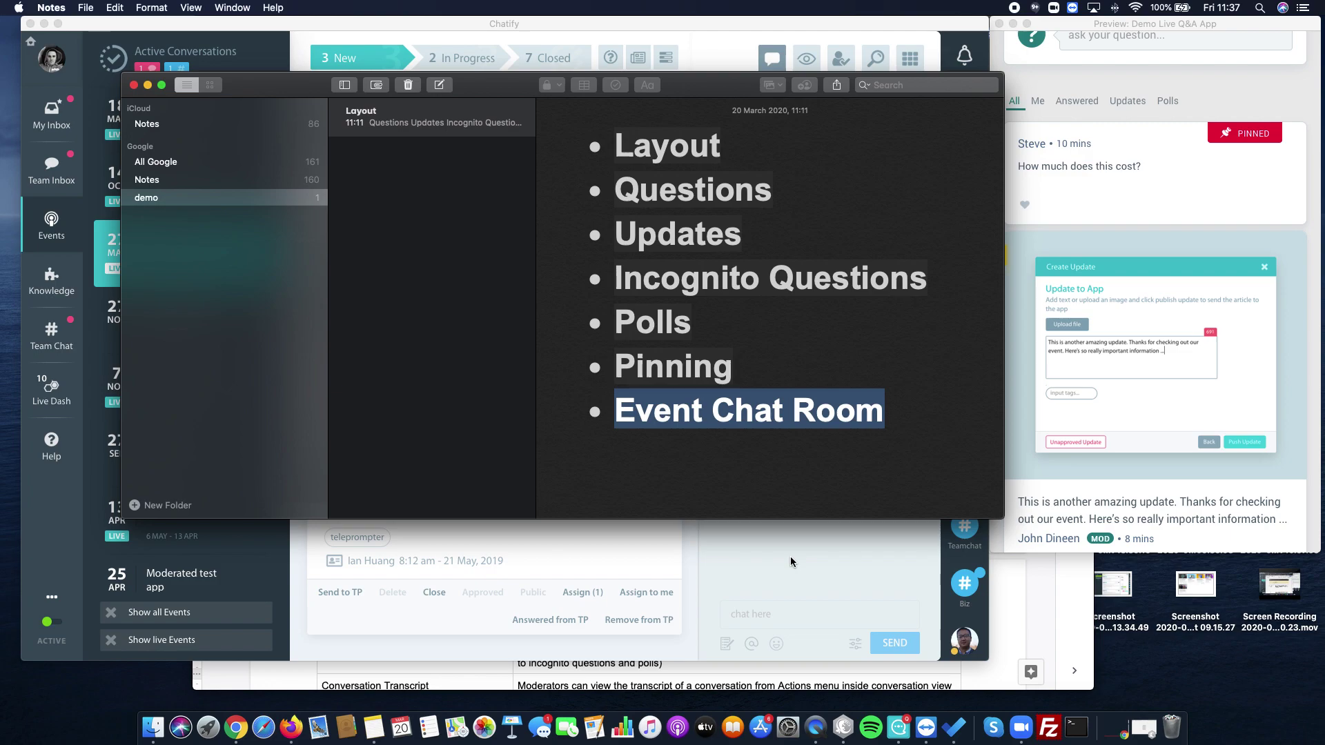
Switch to Chrome and view the list of main sections in the Live Q&A Guide document
key(super+Tab)
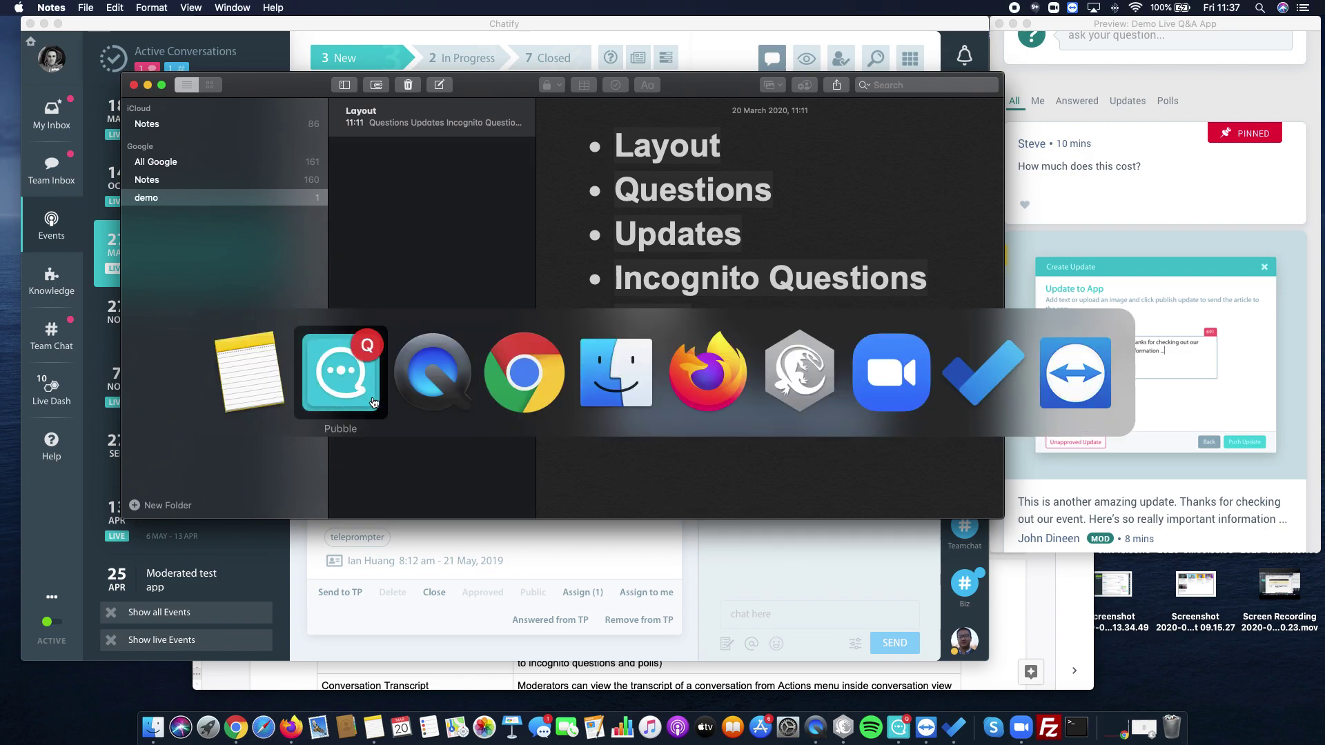
click(542, 399)
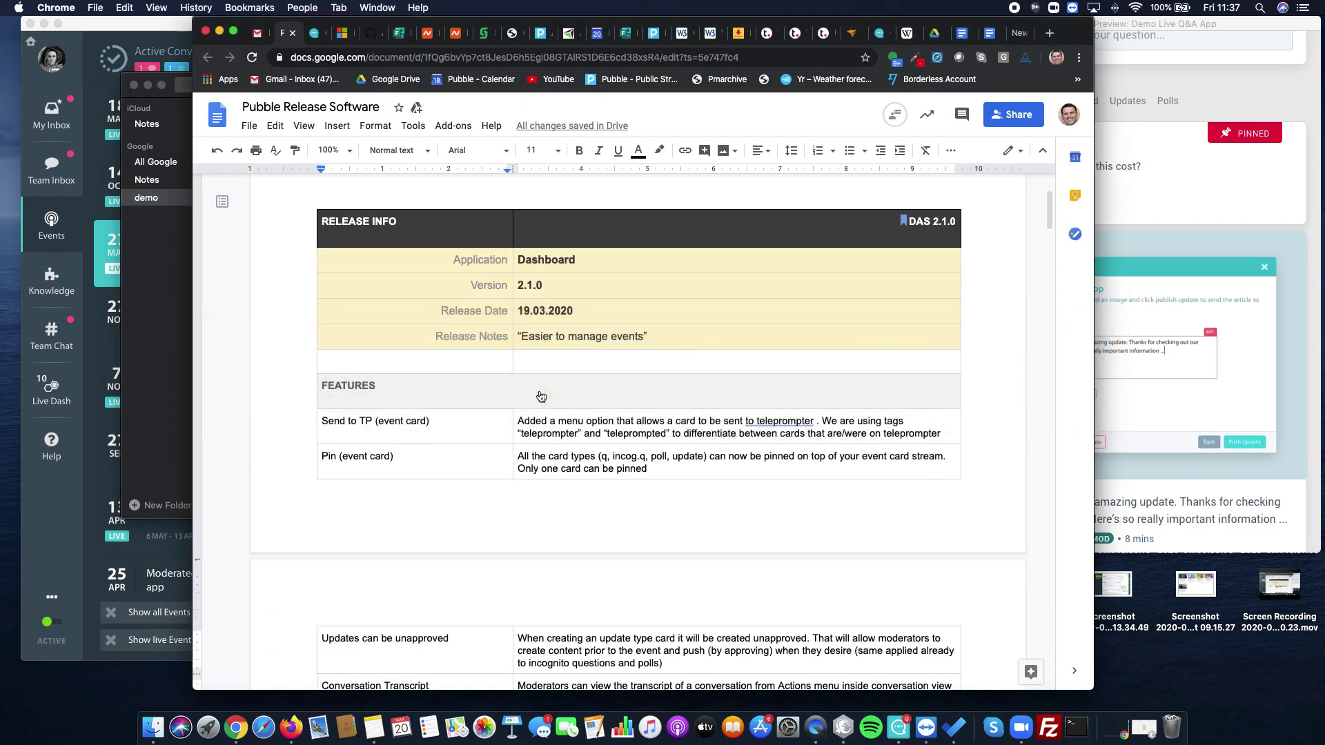
click(961, 32)
scroll(759, 290, down, 2)
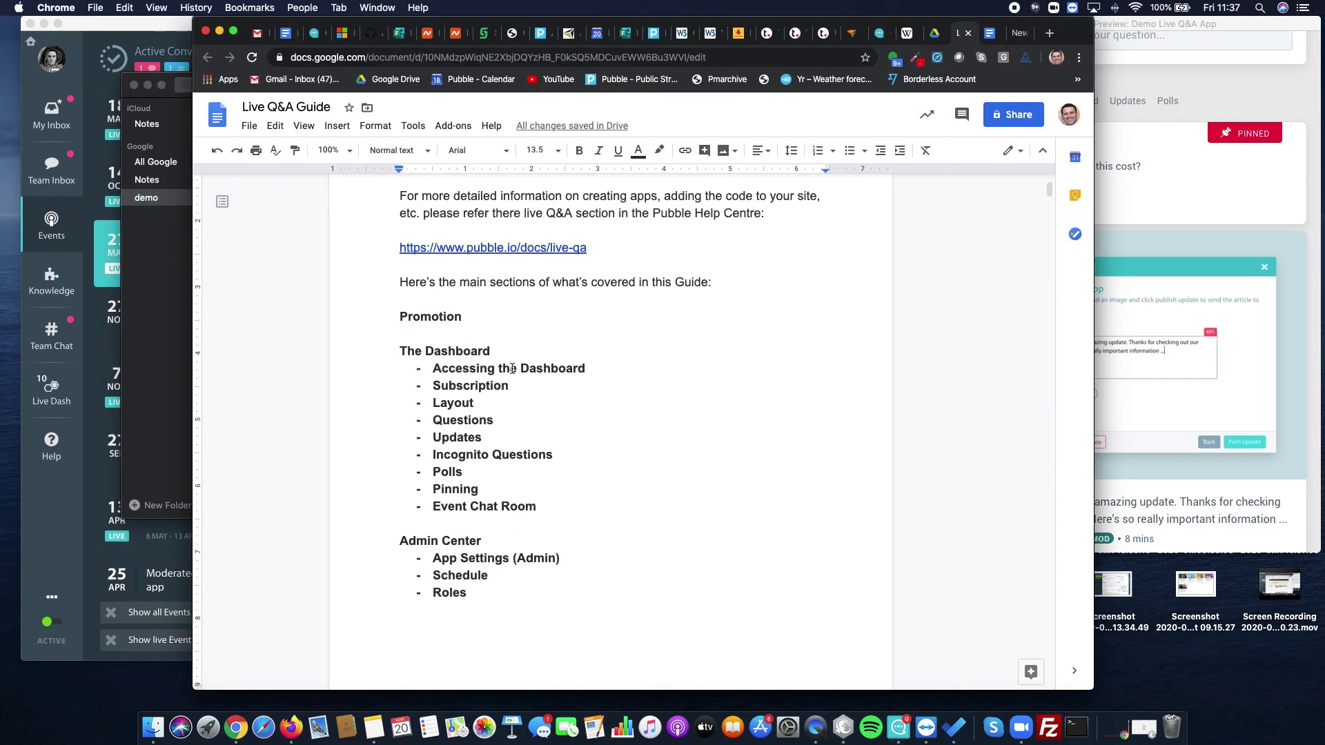